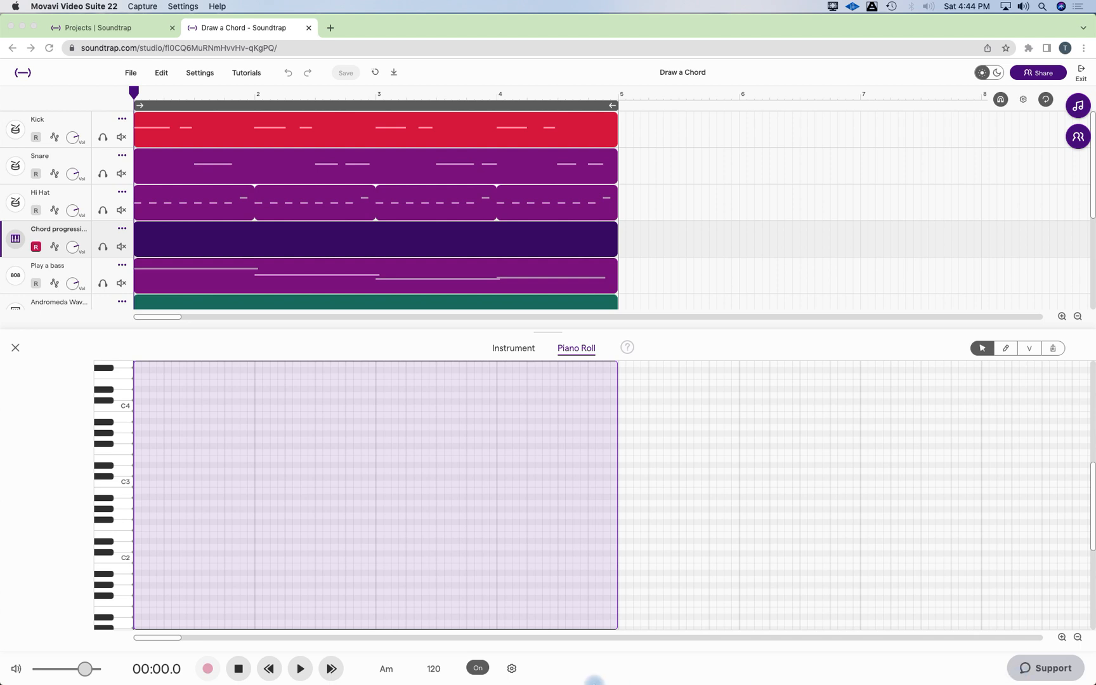
Open the Chord progression track's Rhodes instrument and play the C3, E3 and G3 chord tones and the stepwise notes between them.
{"action": "left_click", "coordinate": [14, 346]}
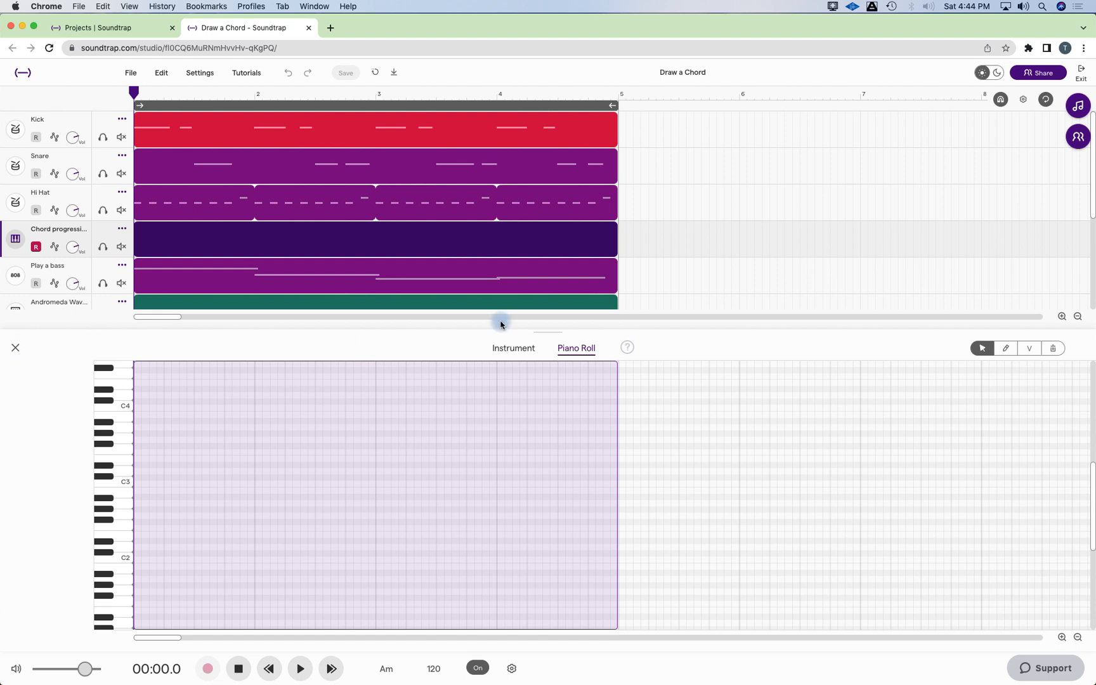
{"action": "left_click", "coordinate": [511, 348]}
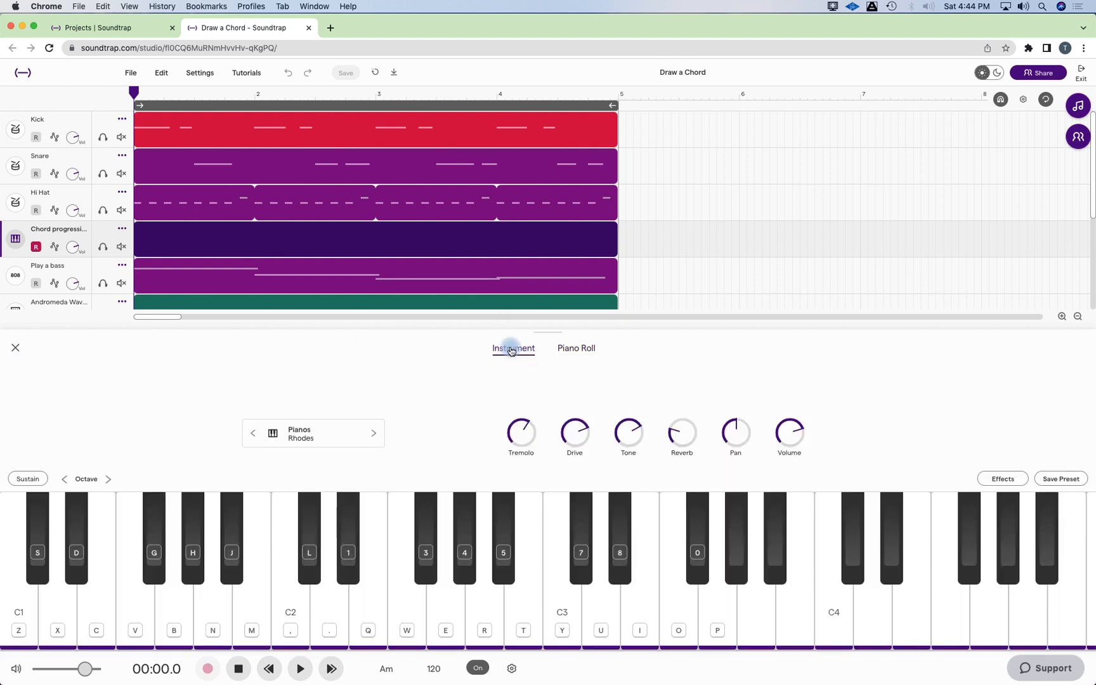
{"action": "key", "text": "y"}
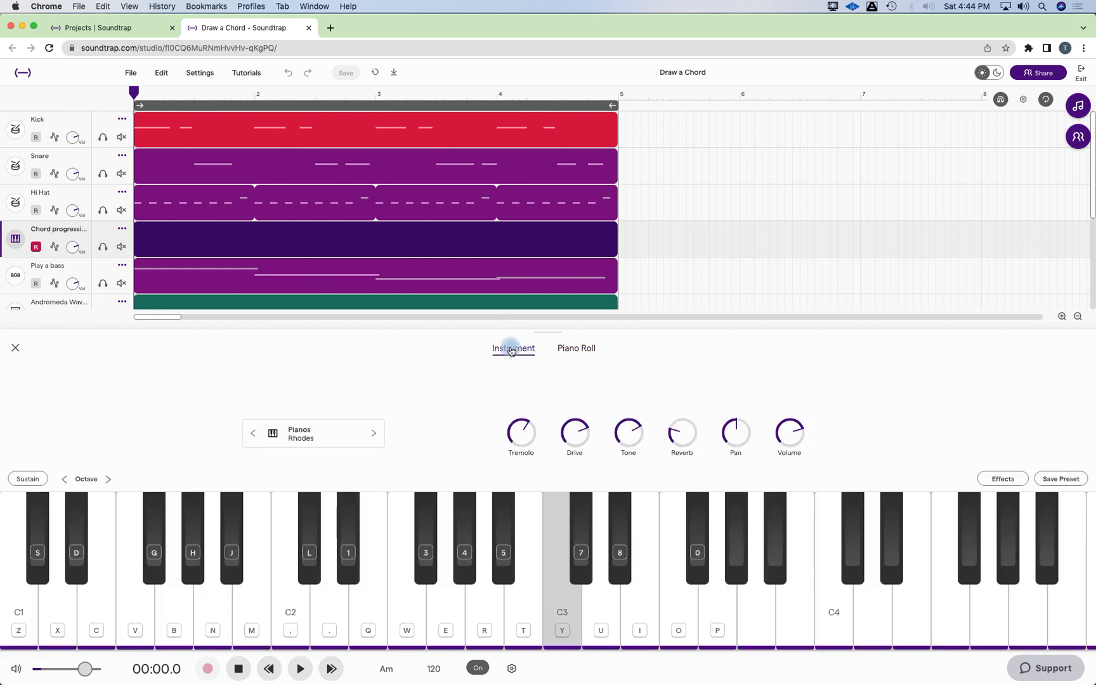
{"action": "key", "text": "i"}
{"action": "key", "text": "p"}
{"action": "key", "text": "u"}
{"action": "key", "text": "i"}
{"action": "key", "text": "y"}
{"action": "key", "text": "u"}
{"action": "key", "text": "i"}
{"action": "key", "text": "o"}
{"action": "key", "text": "p"}
{"action": "key", "text": "i"}
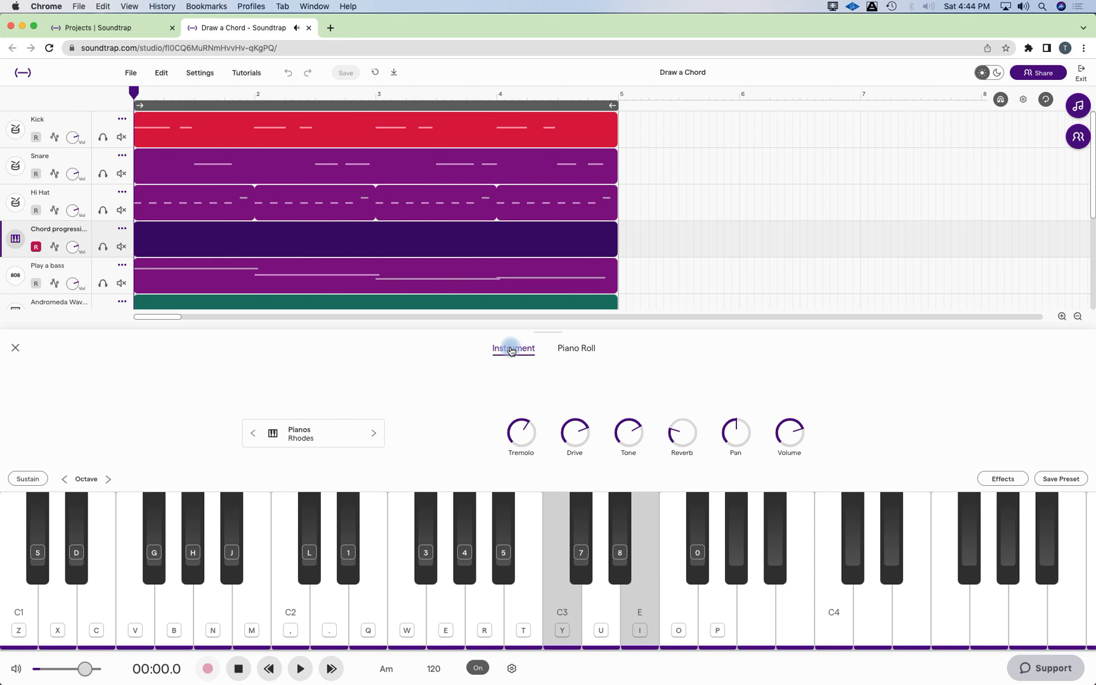
{"action": "key", "text": "p"}
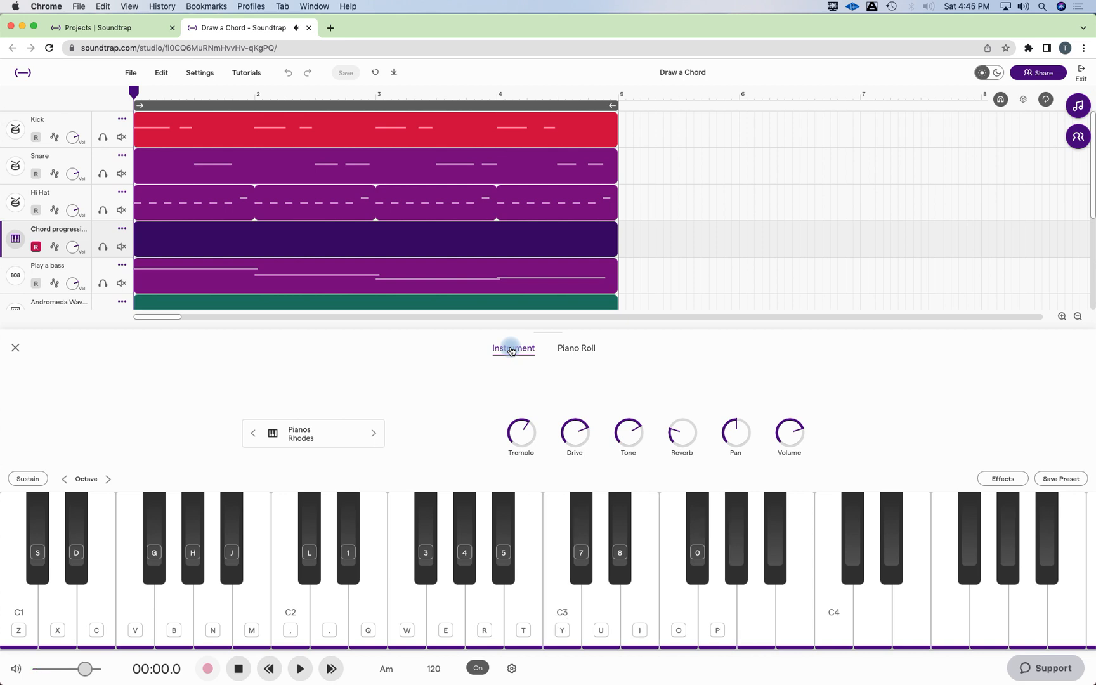
Play chord tones G2, B2, D3, then E2, G2, B2, then F2 and C3 on the Rhodes keyboard, and close the instrument view.
{"action": "key", "text": "e"}
{"action": "key", "text": "t"}
{"action": "key", "text": "u"}
{"action": "key", "text": "q"}
{"action": "key", "text": "e"}
{"action": "key", "text": "t"}
{"action": "key", "text": "w"}
{"action": "key", "text": "y"}
{"action": "left_click", "coordinate": [16, 349]}
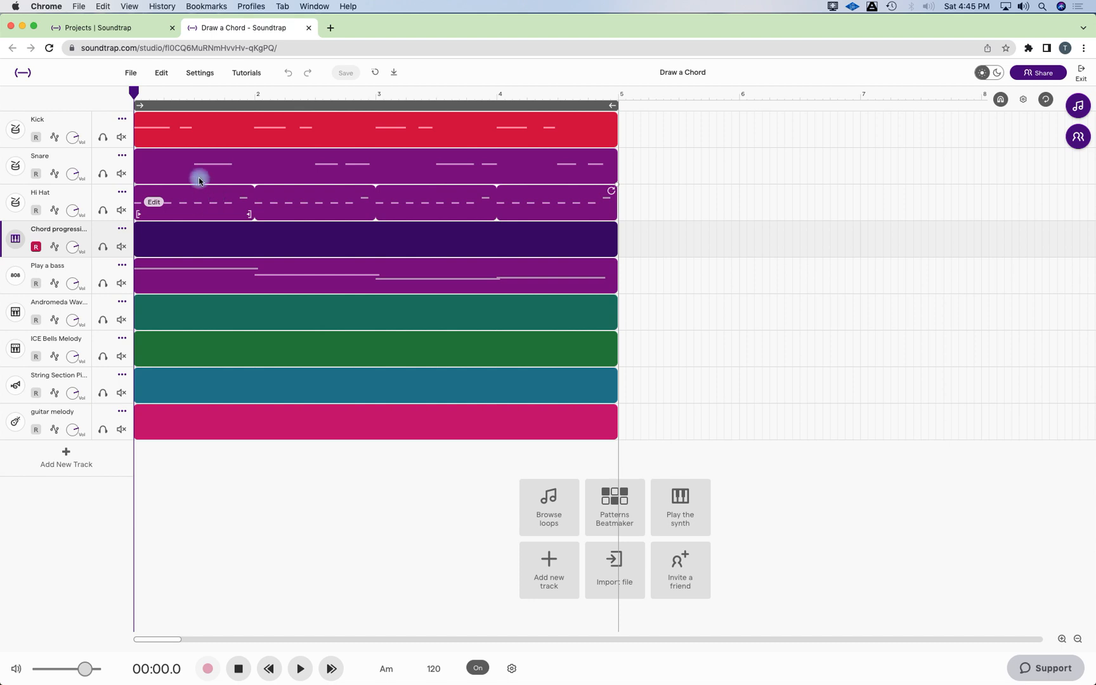
Play back the whole project from the beginning, then stop and return the playhead to the start.
{"action": "left_click", "coordinate": [302, 669]}
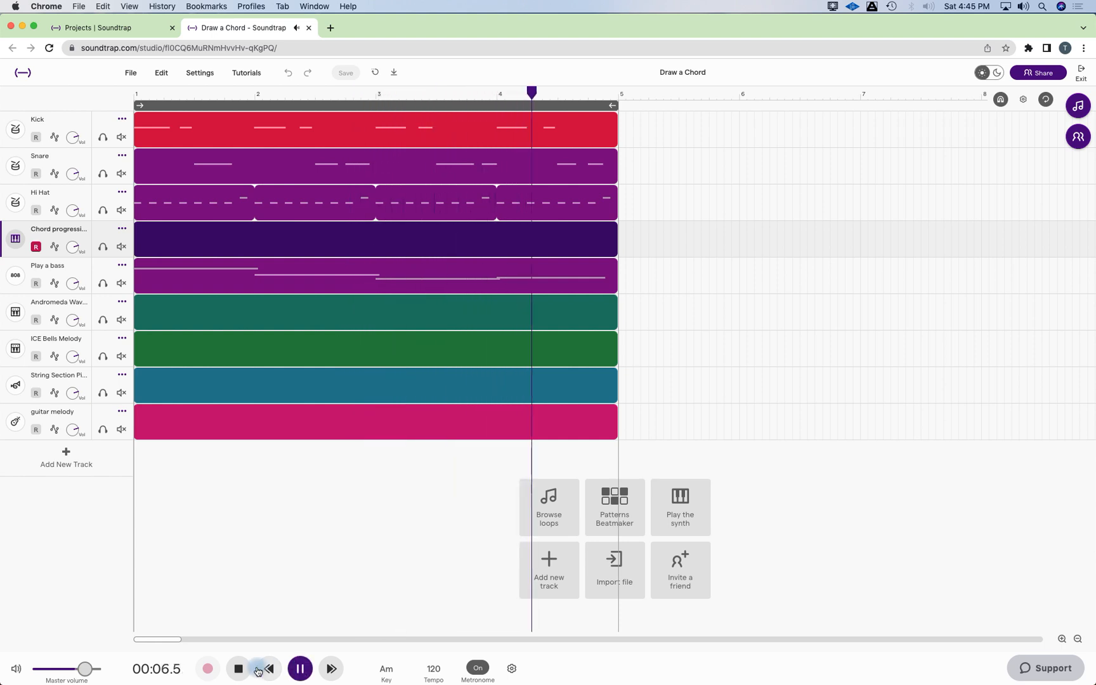
{"action": "left_click", "coordinate": [238, 669]}
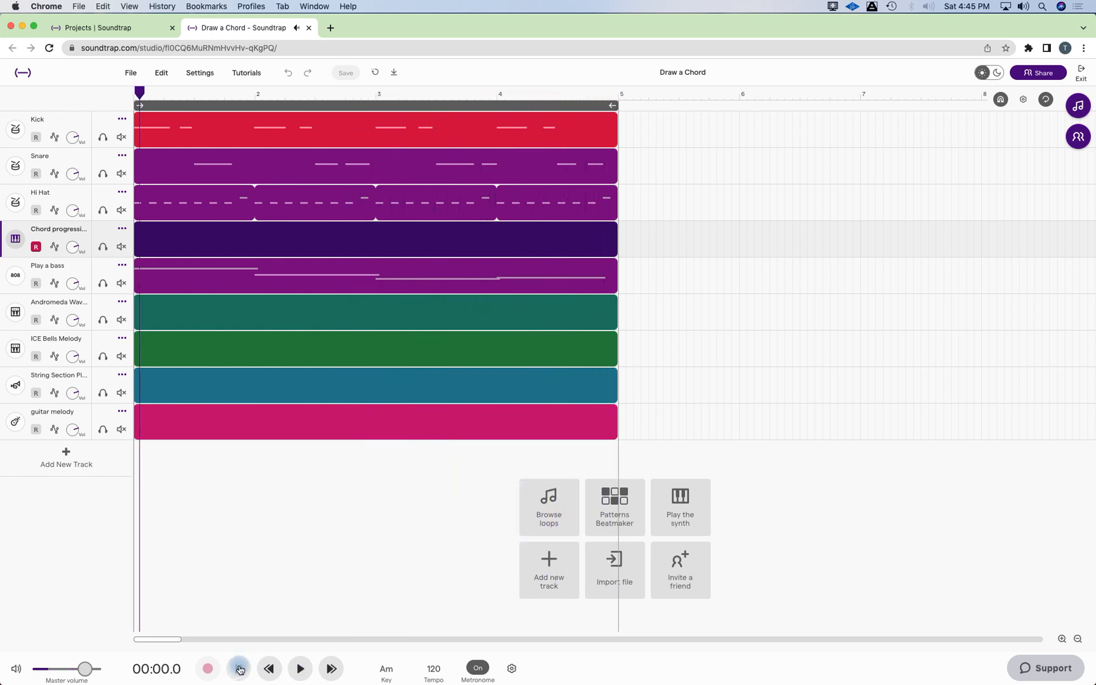
Reopen the Chord progression track's instrument and play the chord tones C3, E3 and G3 one after another.
{"action": "left_click", "coordinate": [221, 232]}
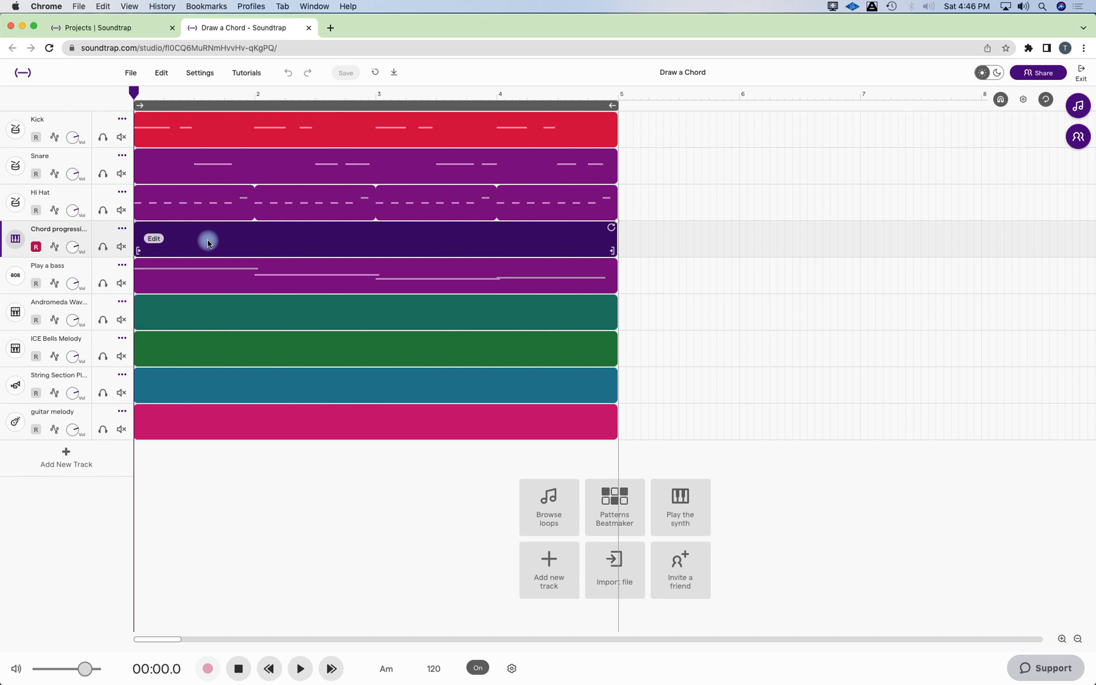
{"action": "double_click", "coordinate": [208, 240]}
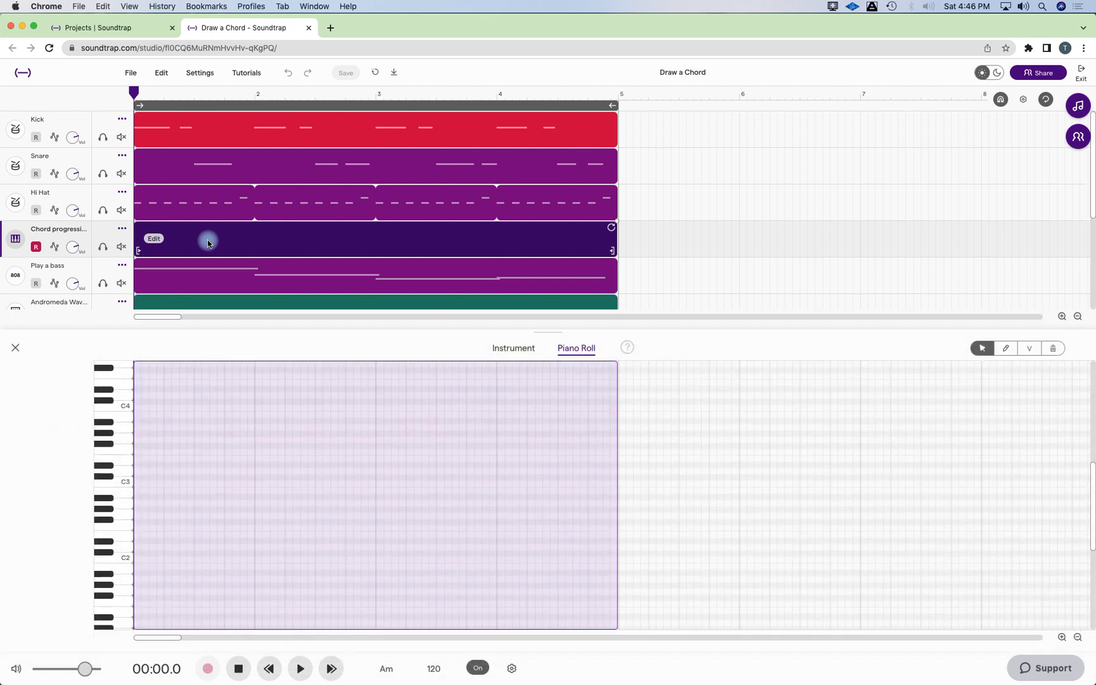
{"action": "left_click", "coordinate": [504, 347]}
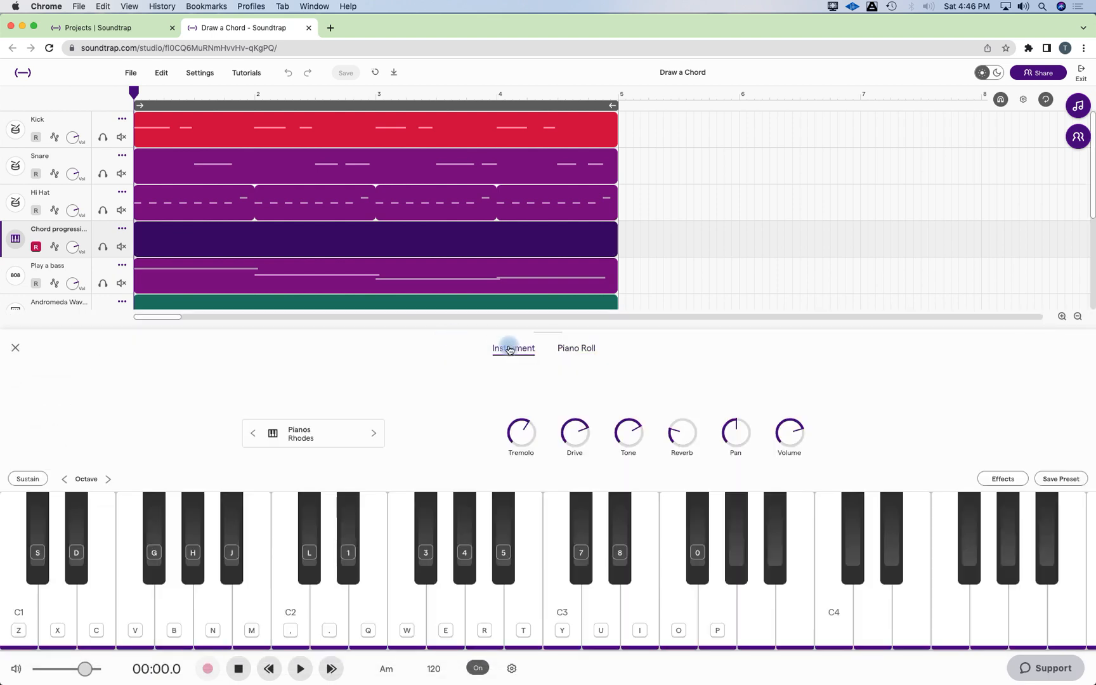
{"action": "key", "text": "y"}
{"action": "key", "text": "i"}
{"action": "key", "text": "y"}
{"action": "key", "text": "i"}
{"action": "key", "text": "p"}
{"action": "key", "text": "y"}
{"action": "key", "text": "i"}
{"action": "key", "text": "p"}
{"action": "left_click", "coordinate": [15, 348]}
Copy all four bass notes from the Play a bass region in the piano roll.
{"action": "left_click", "coordinate": [205, 284]}
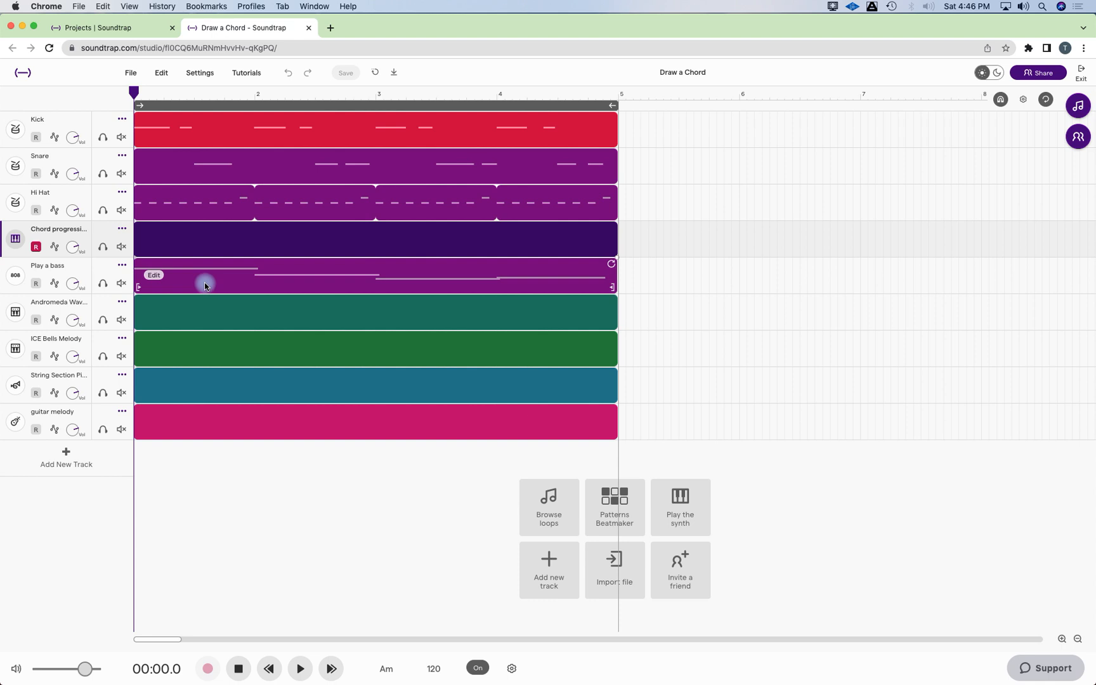
{"action": "double_click", "coordinate": [204, 282]}
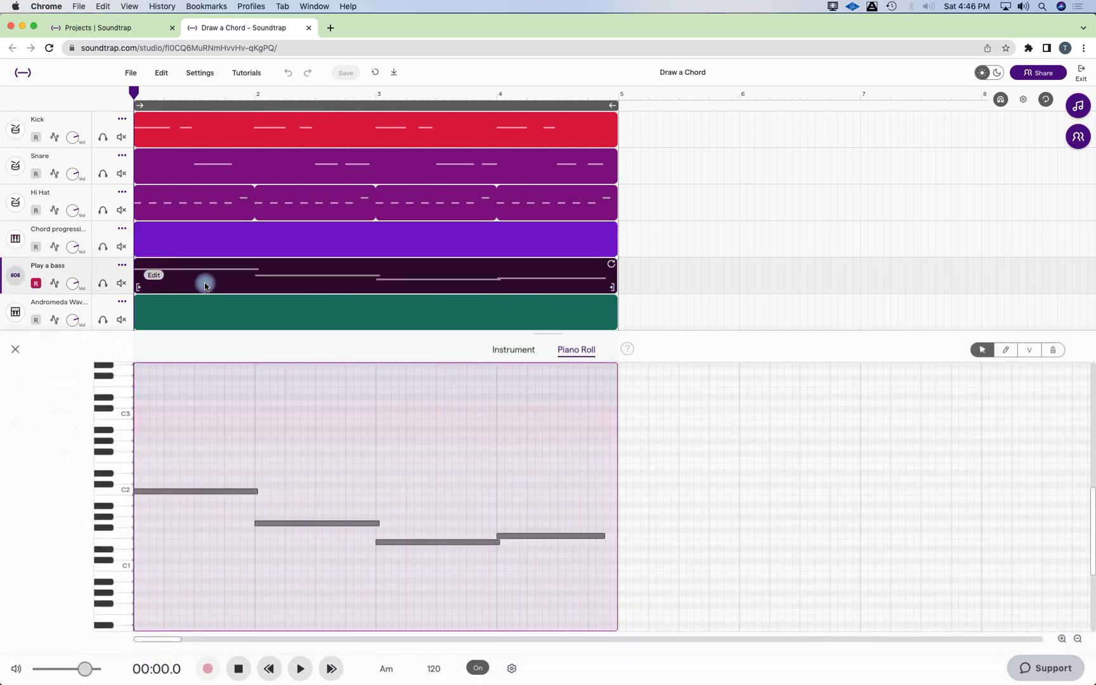
{"action": "left_click_drag", "start_coordinate": [169, 446], "coordinate": [595, 592]}
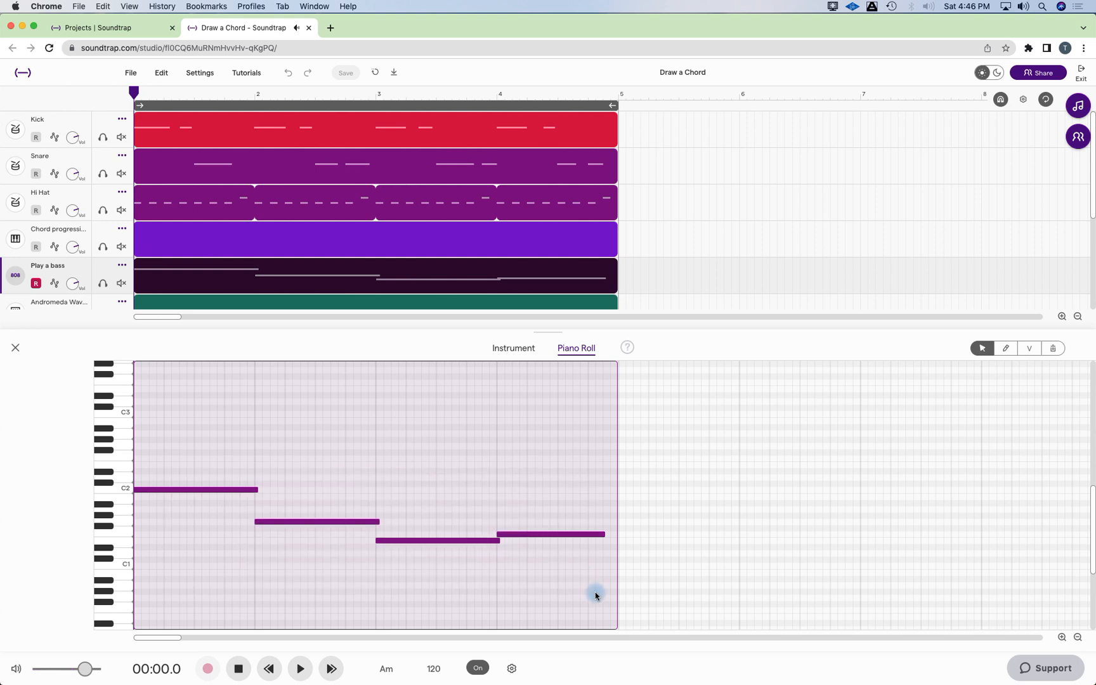
{"action": "key", "text": "super+c"}
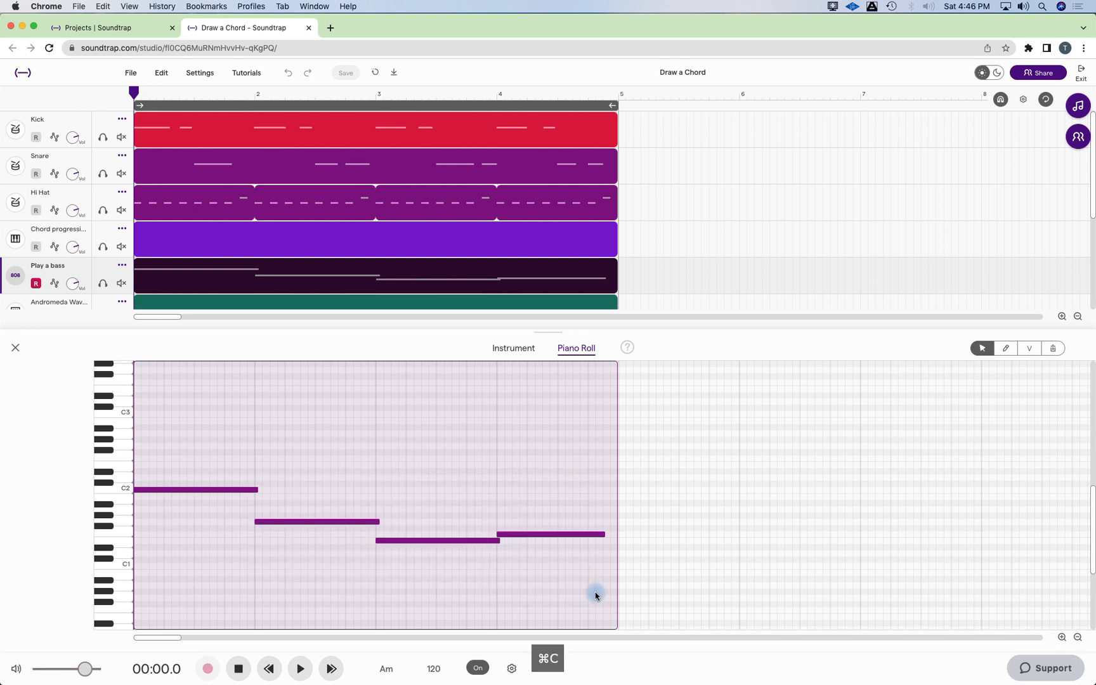
{"action": "left_click", "coordinate": [17, 348]}
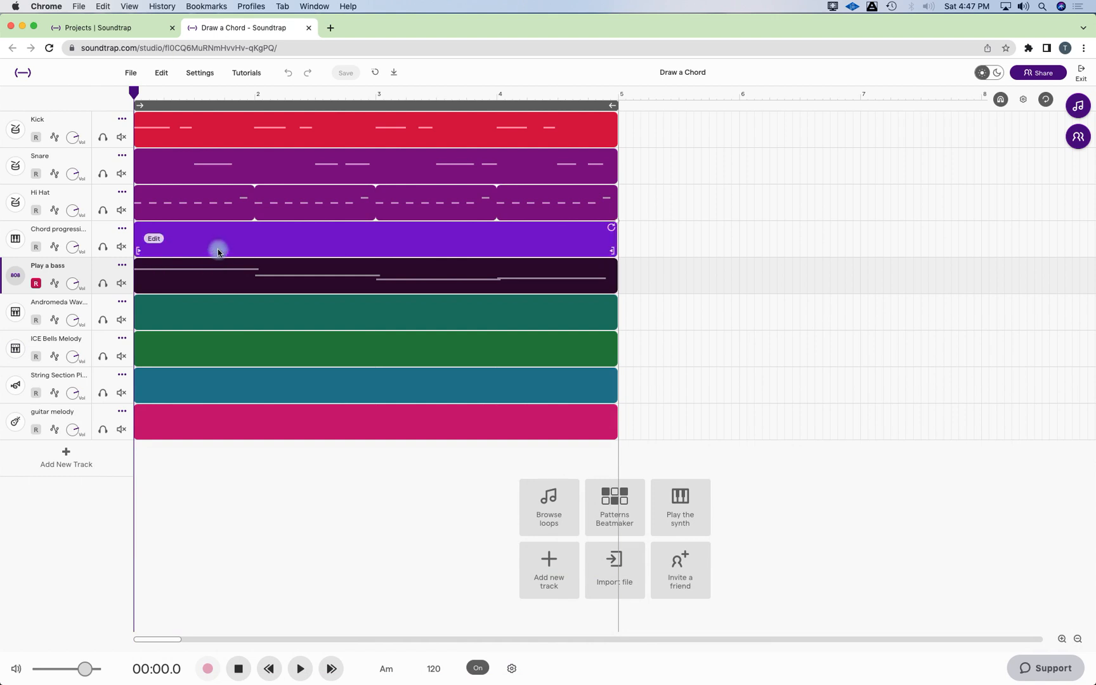
Paste the copied bass notes into the empty Chord progression region, starting at the beginning of bar 1.
{"action": "double_click", "coordinate": [213, 243]}
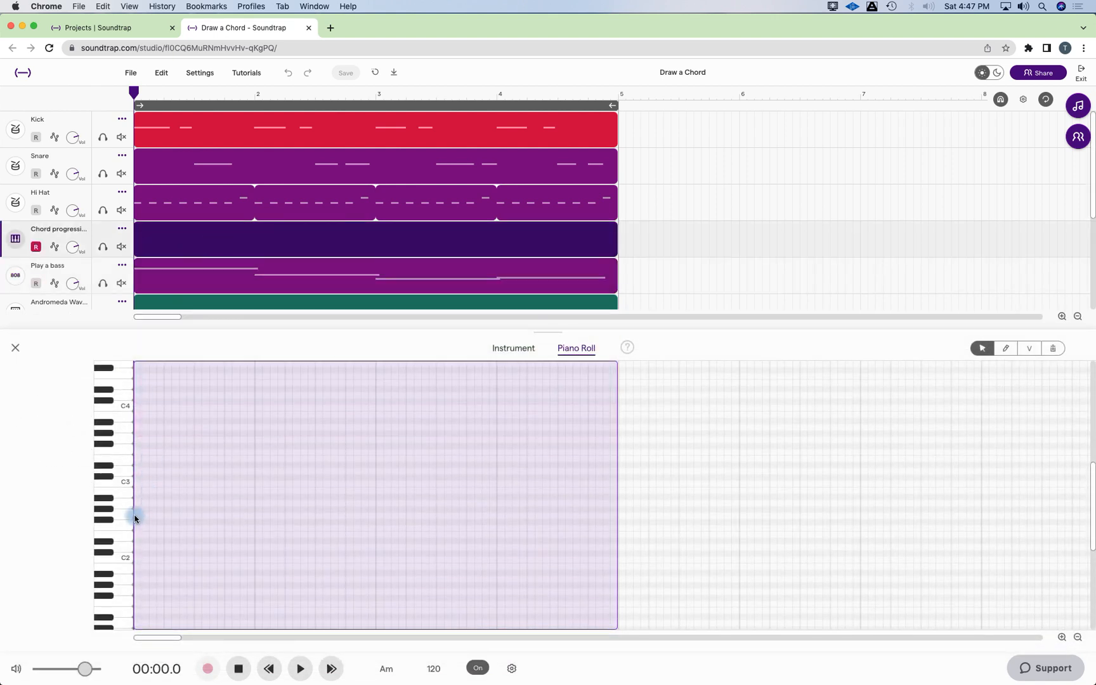
{"action": "left_click", "coordinate": [137, 514]}
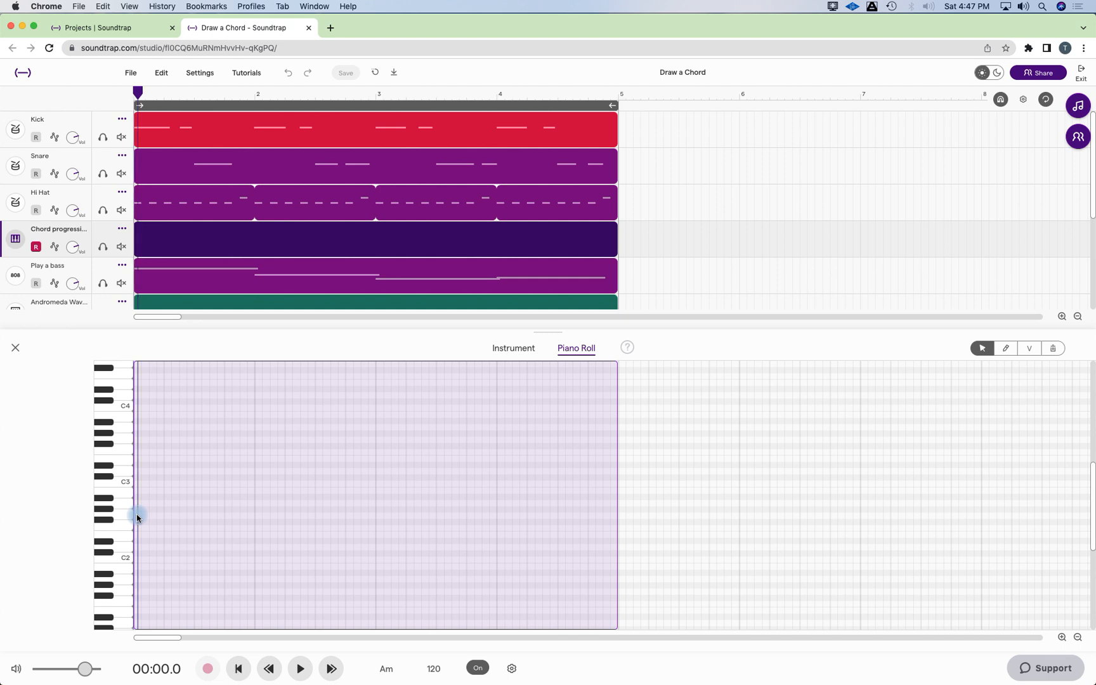
{"action": "left_click", "coordinate": [235, 670]}
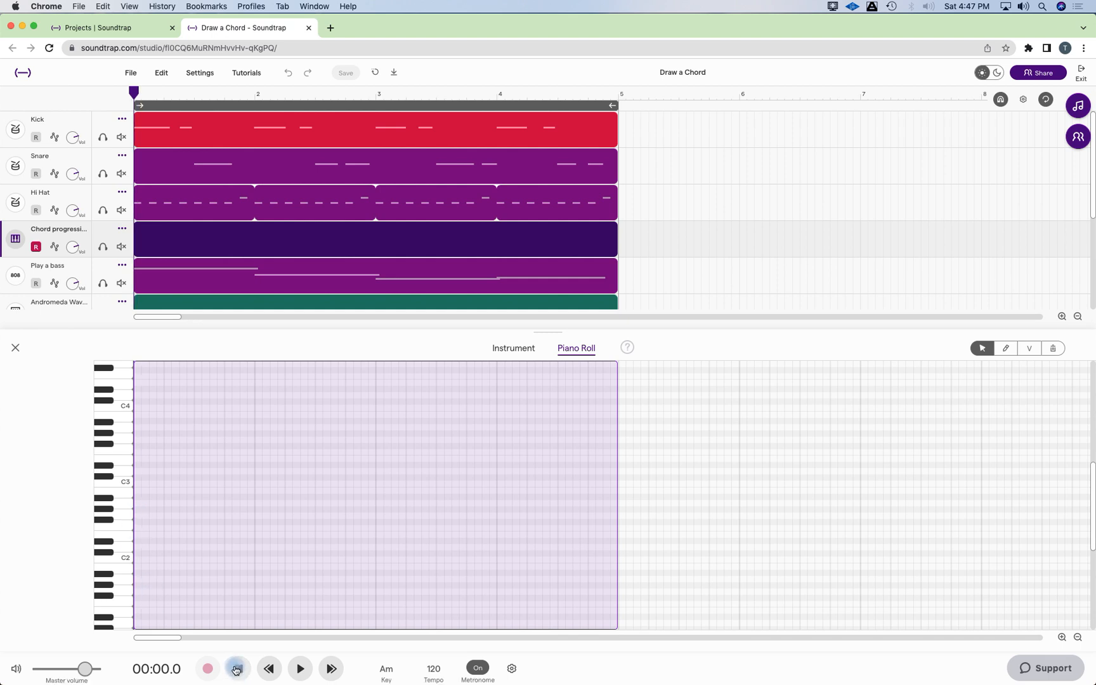
{"action": "key", "text": "super+v"}
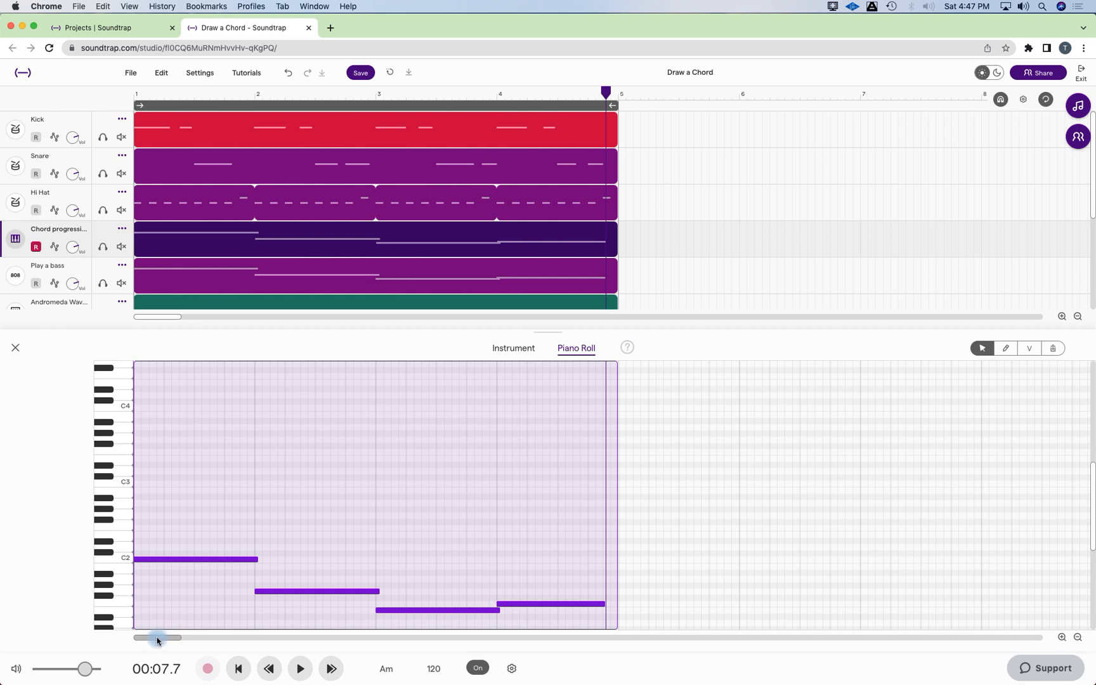
Audition the four pasted notes in the Chord progression region one by one.
{"action": "left_click", "coordinate": [180, 562]}
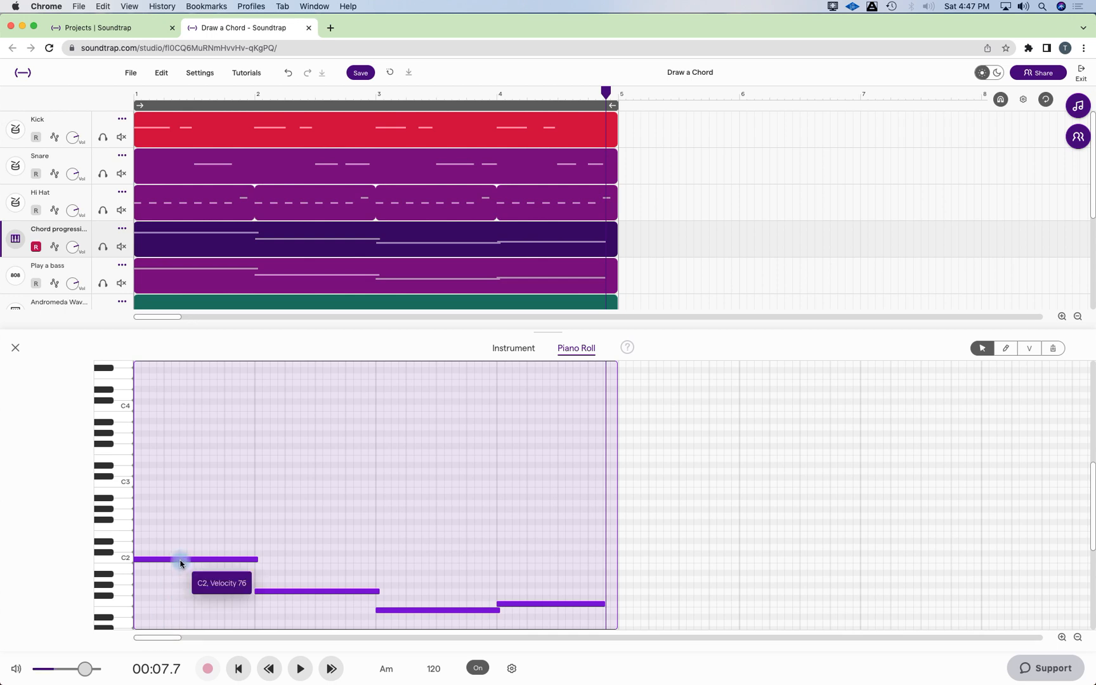
{"action": "left_click", "coordinate": [280, 593]}
{"action": "left_click", "coordinate": [402, 610]}
{"action": "left_click", "coordinate": [536, 603]}
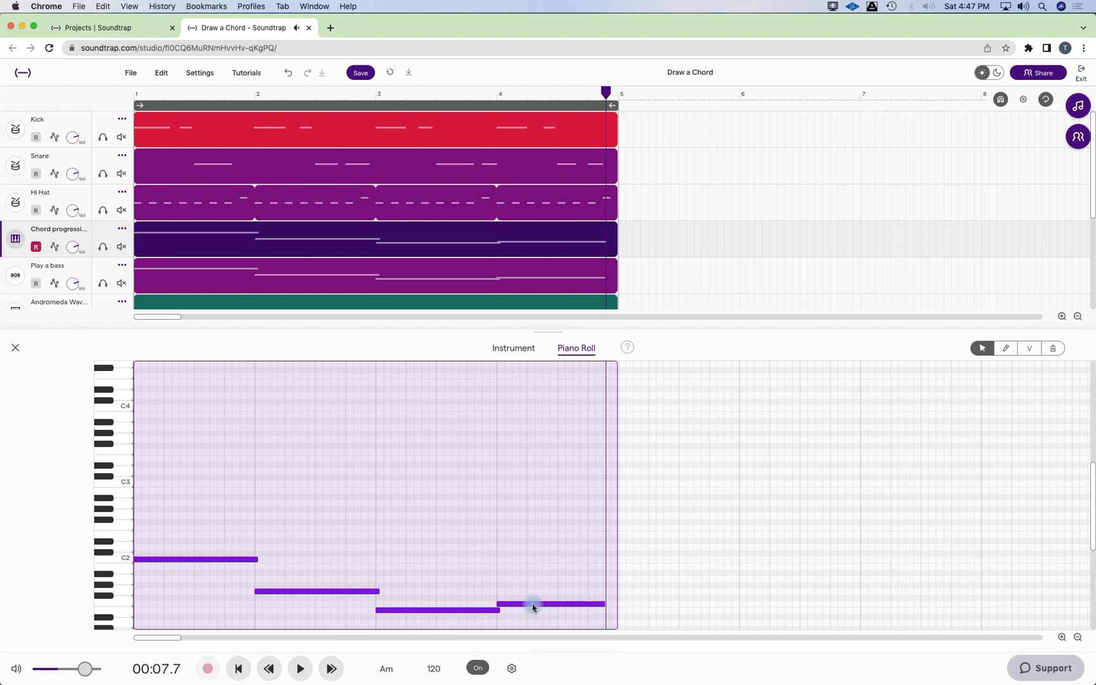
{"action": "left_click", "coordinate": [174, 562]}
Duplicate all four Chord progression notes one octave up, so the copy of the first note lands on C3.
{"action": "left_click_drag", "start_coordinate": [146, 526], "coordinate": [596, 615]}
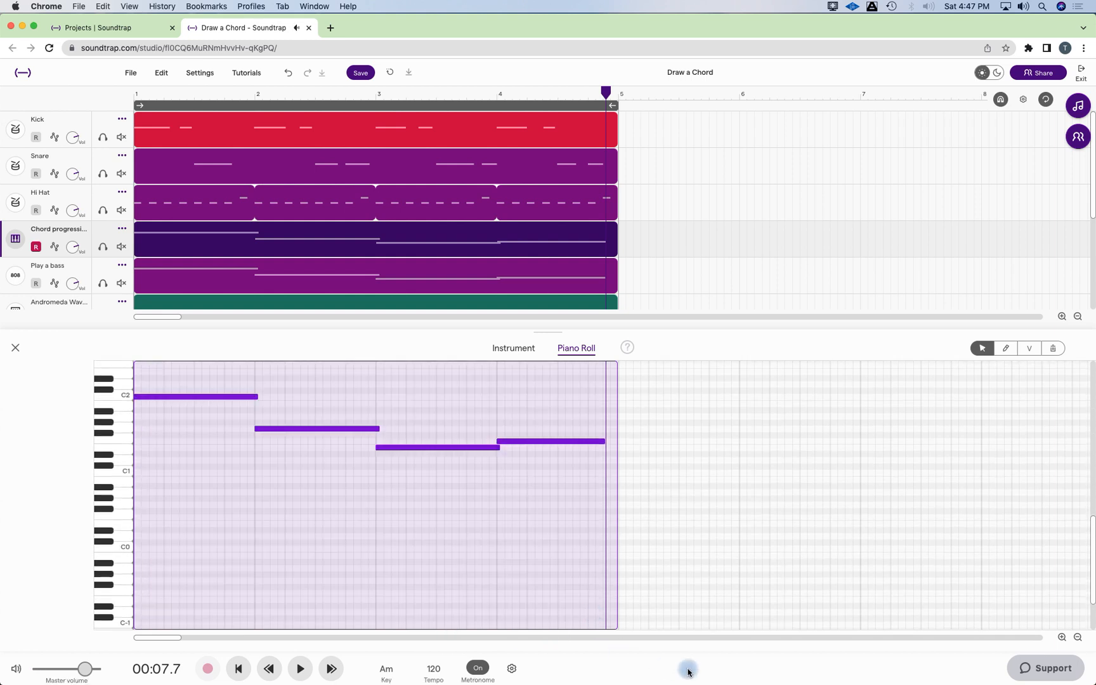
{"action": "left_click_drag", "start_coordinate": [1091, 572], "coordinate": [1089, 510]}
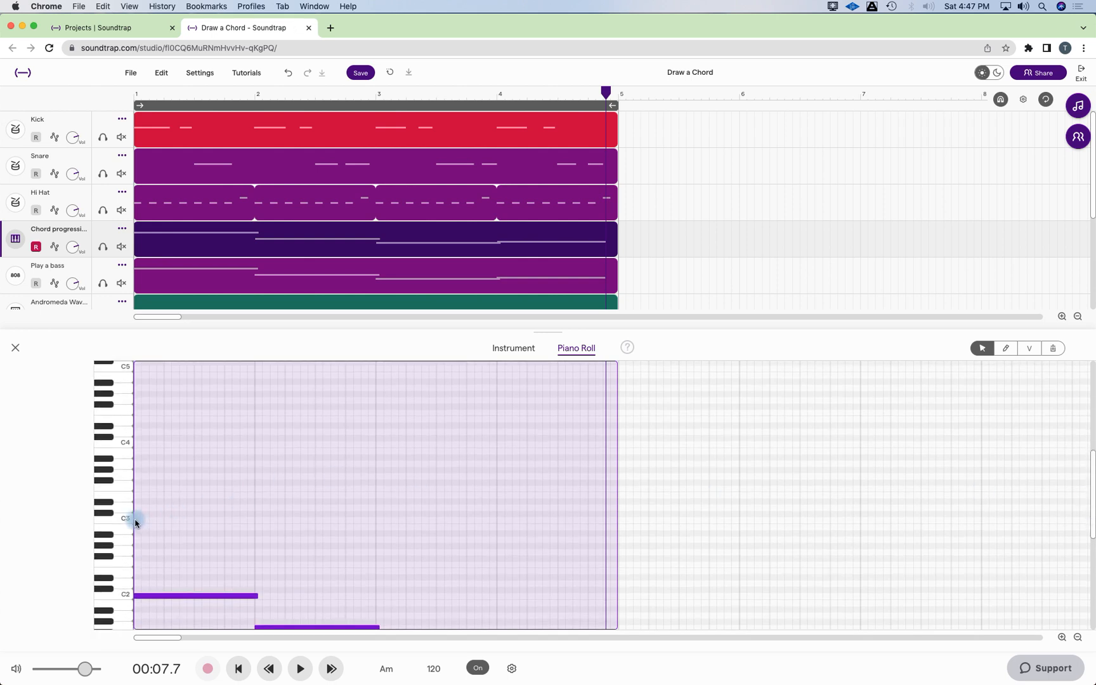
{"action": "left_click", "coordinate": [239, 669]}
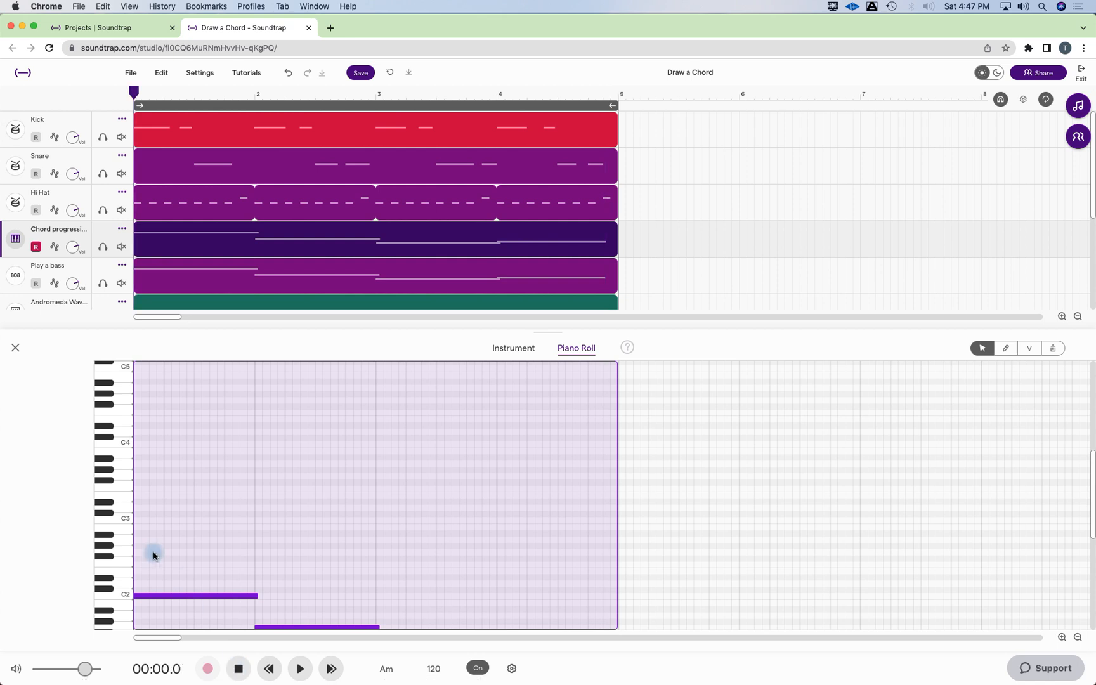
{"action": "left_click", "coordinate": [136, 523]}
{"action": "left_click_drag", "start_coordinate": [166, 560], "coordinate": [507, 608]}
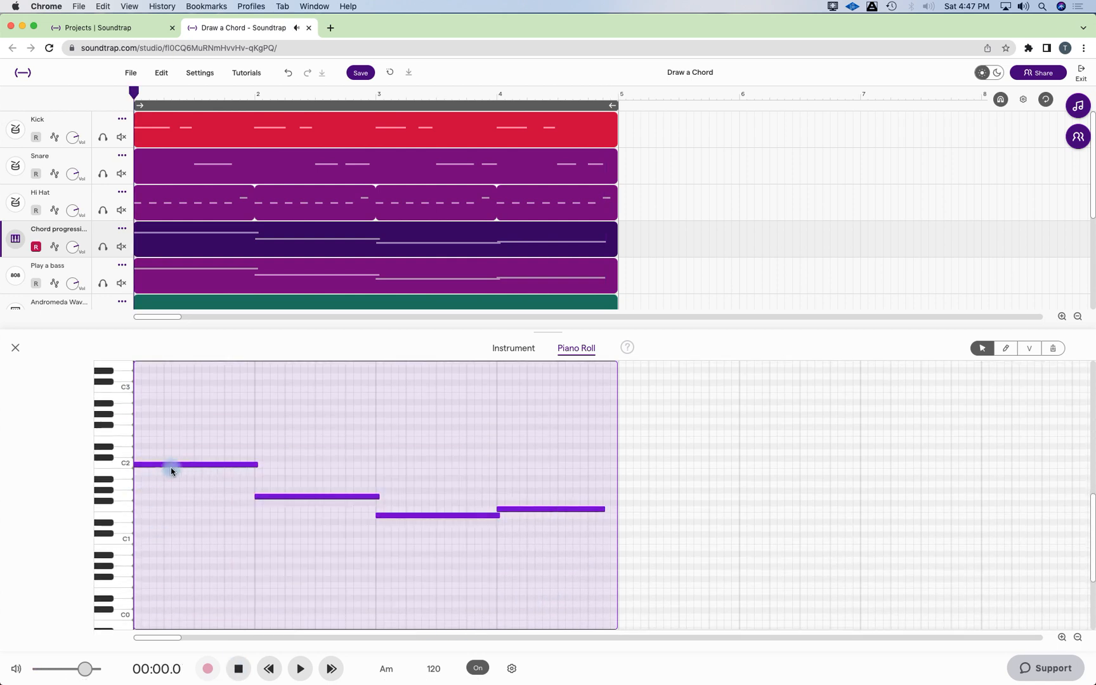
{"action": "left_click_drag", "start_coordinate": [164, 465], "coordinate": [166, 391]}
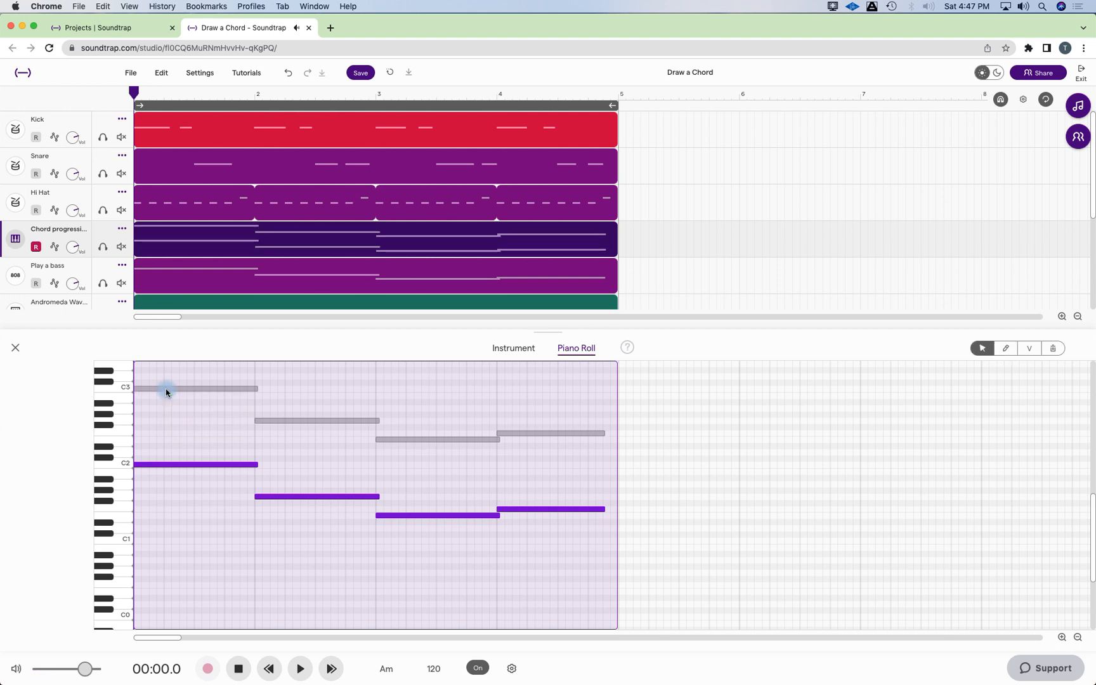
Audition the first two upper-octave notes, then play the project from the start and stop it.
{"action": "left_click", "coordinate": [172, 416]}
{"action": "left_click", "coordinate": [165, 388]}
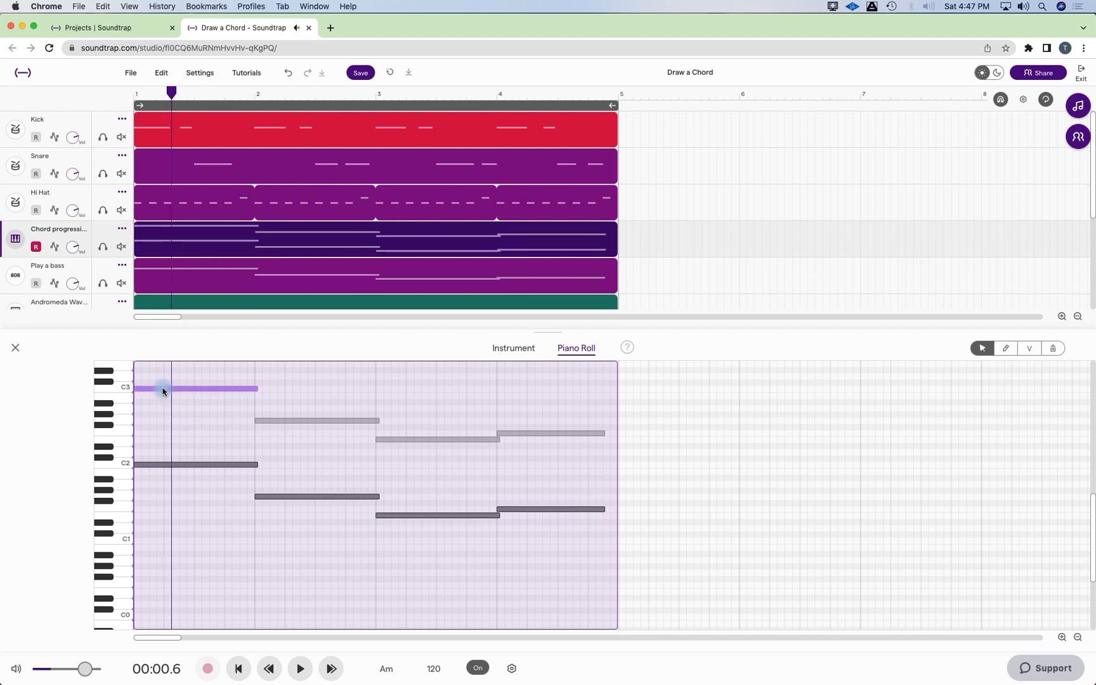
{"action": "left_click", "coordinate": [303, 420]}
{"action": "left_click", "coordinate": [237, 669]}
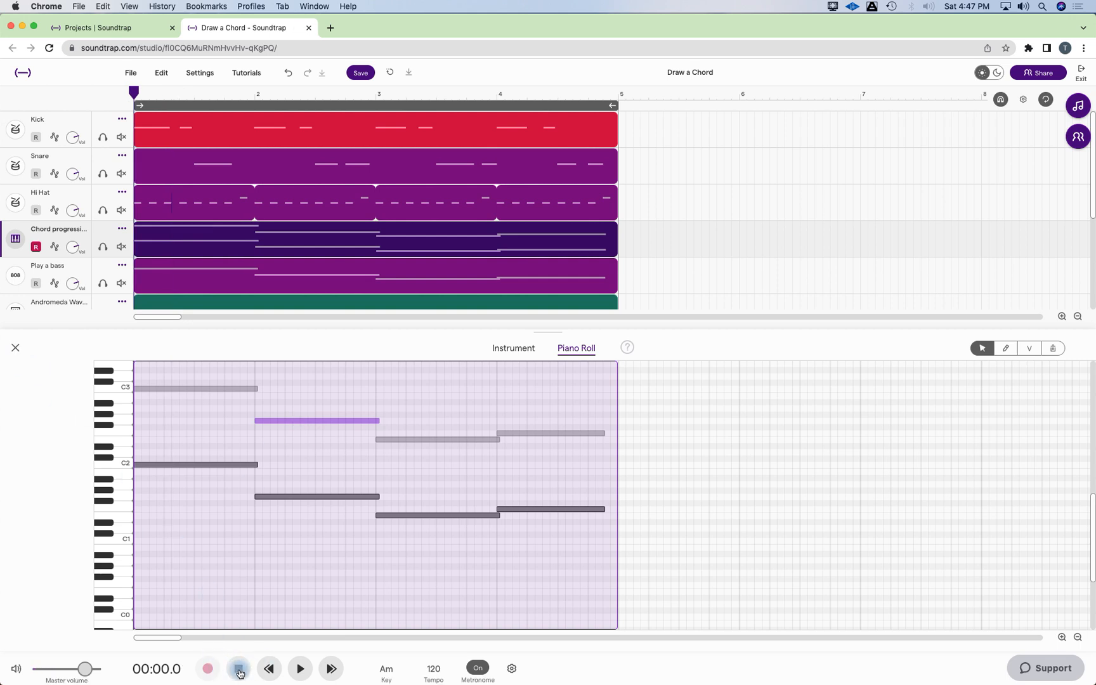
{"action": "left_click", "coordinate": [300, 669]}
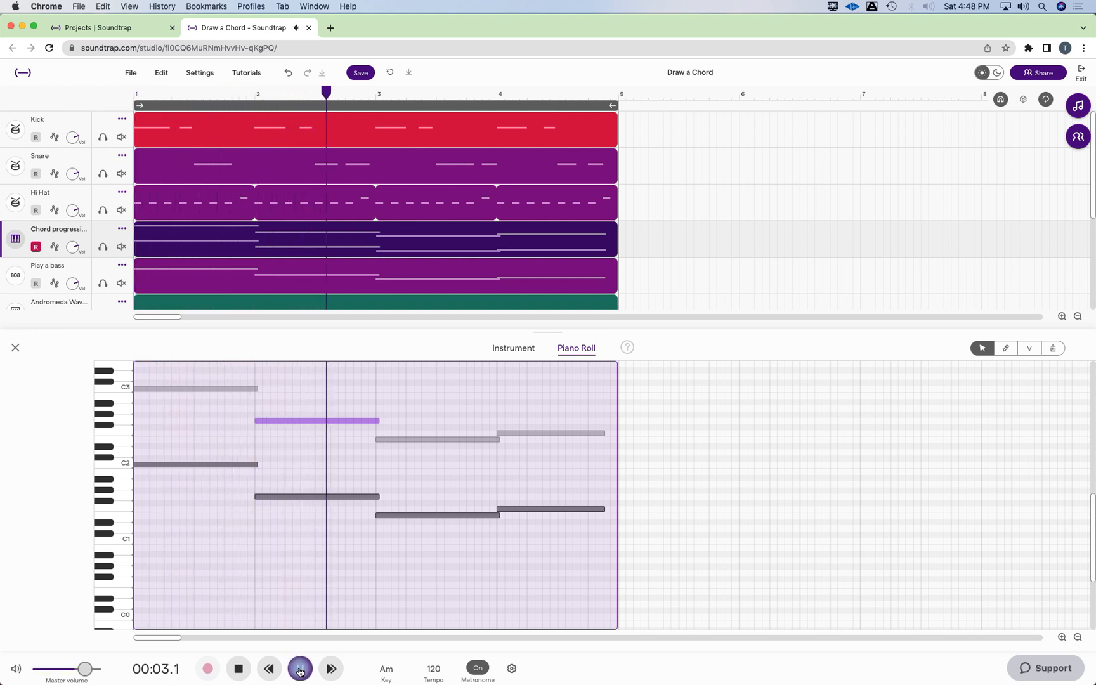
{"action": "left_click", "coordinate": [248, 668]}
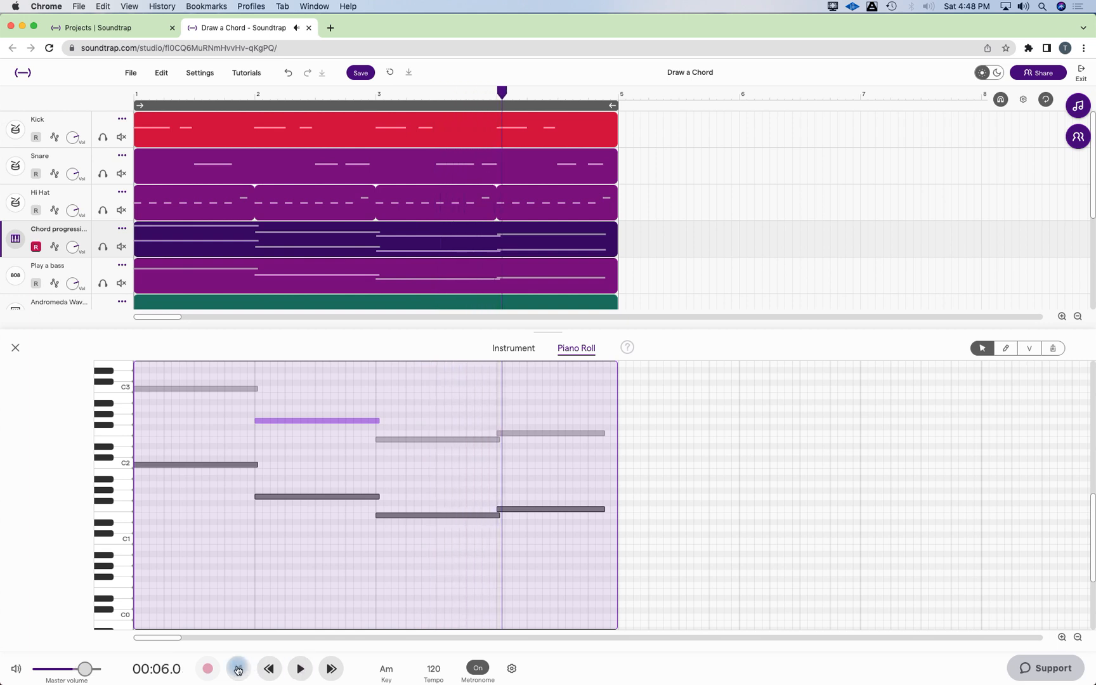
Close the piano roll and reopen the Chord progression region for editing.
{"action": "left_click", "coordinate": [12, 348]}
{"action": "left_click", "coordinate": [60, 235]}
{"action": "left_click", "coordinate": [215, 238]}
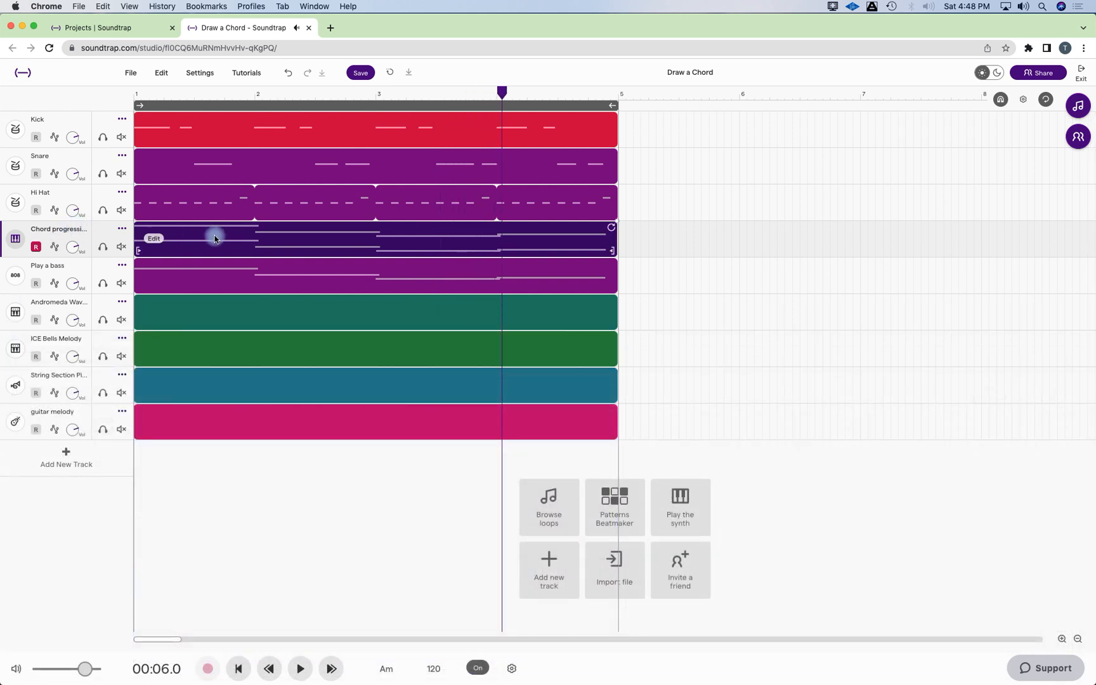
{"action": "left_click", "coordinate": [215, 239]}
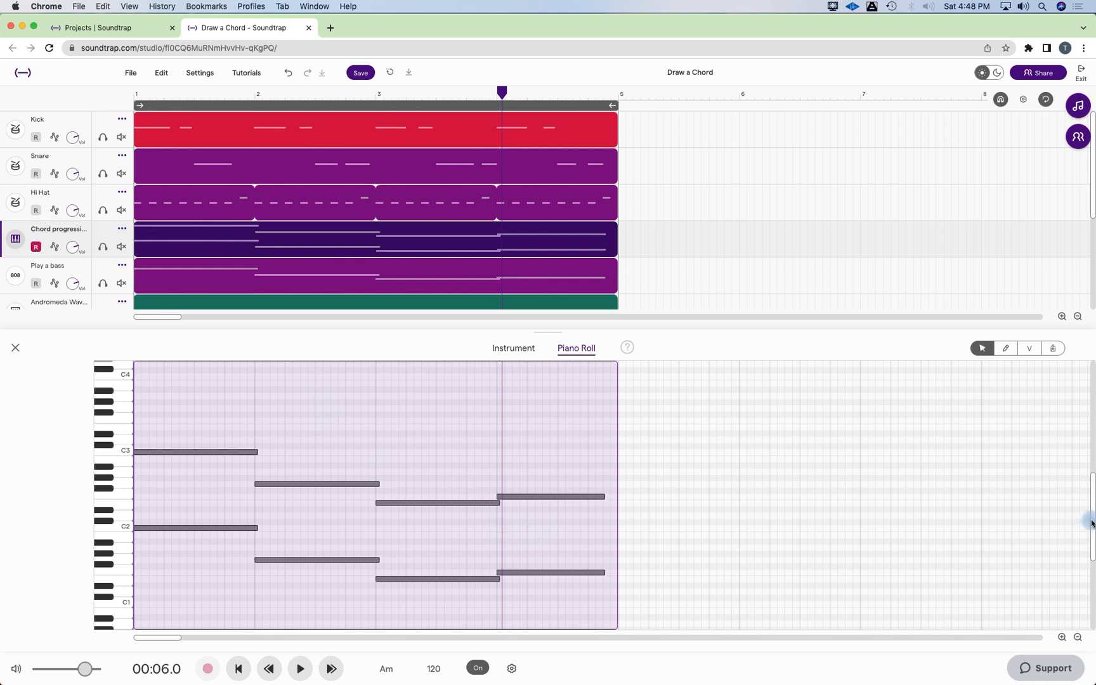
With the Pencil tool, draw an E3 note above the C3 root in bar 1, ending exactly at bar 2.
{"action": "scroll", "coordinate": [1091, 523], "scroll_direction": "up", "scroll_amount": 1}
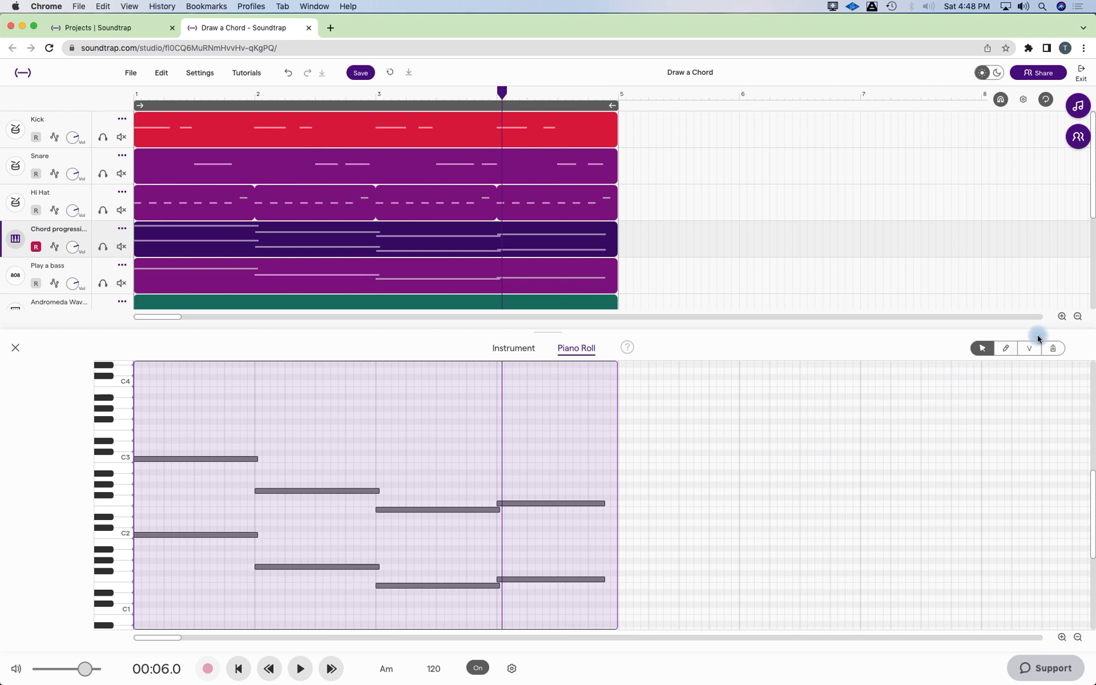
{"action": "left_click", "coordinate": [1005, 347]}
{"action": "left_click", "coordinate": [143, 459]}
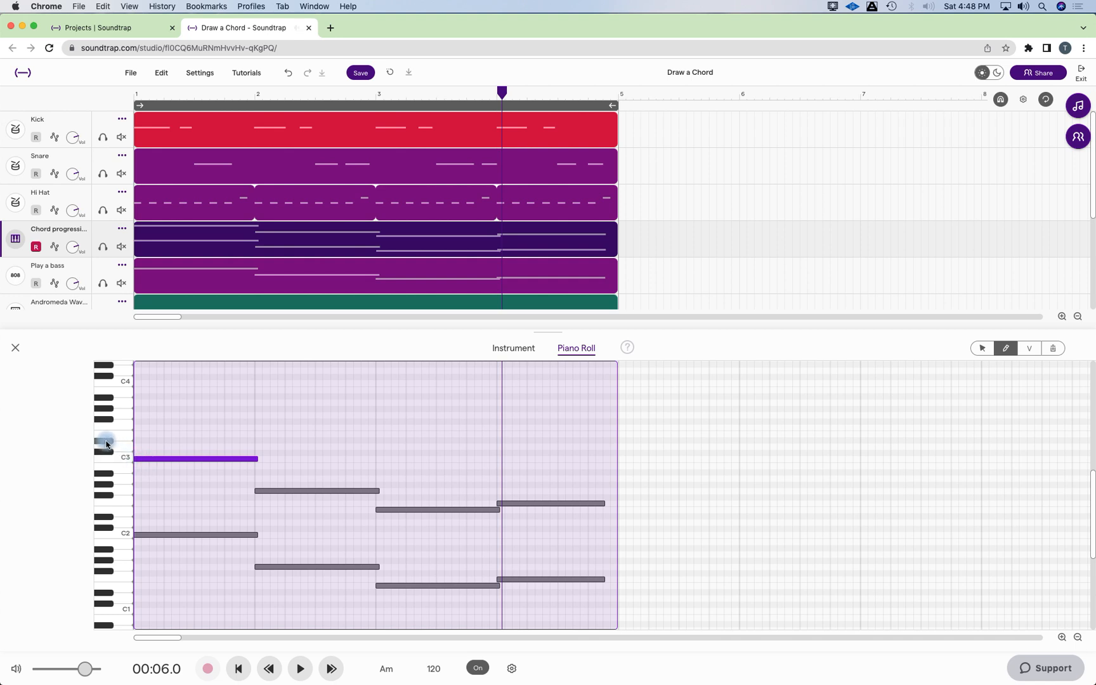
{"action": "left_click", "coordinate": [146, 440]}
{"action": "left_click_drag", "start_coordinate": [146, 445], "coordinate": [143, 444]}
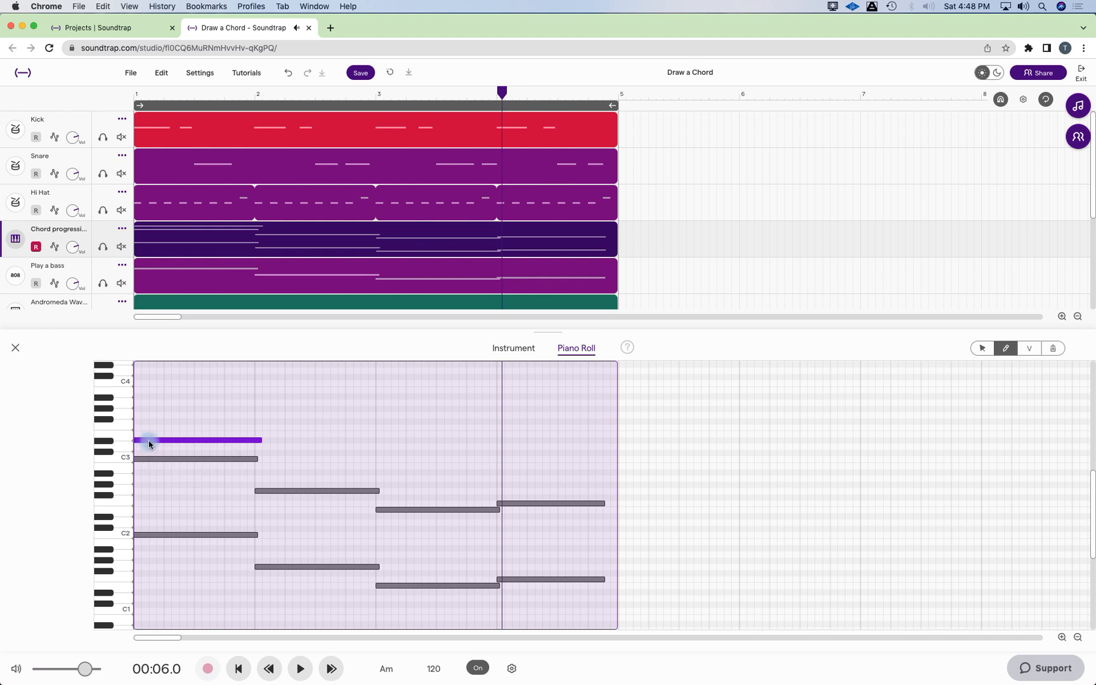
{"action": "left_click_drag", "start_coordinate": [260, 442], "coordinate": [254, 441]}
{"action": "left_click_drag", "start_coordinate": [176, 439], "coordinate": [177, 436]}
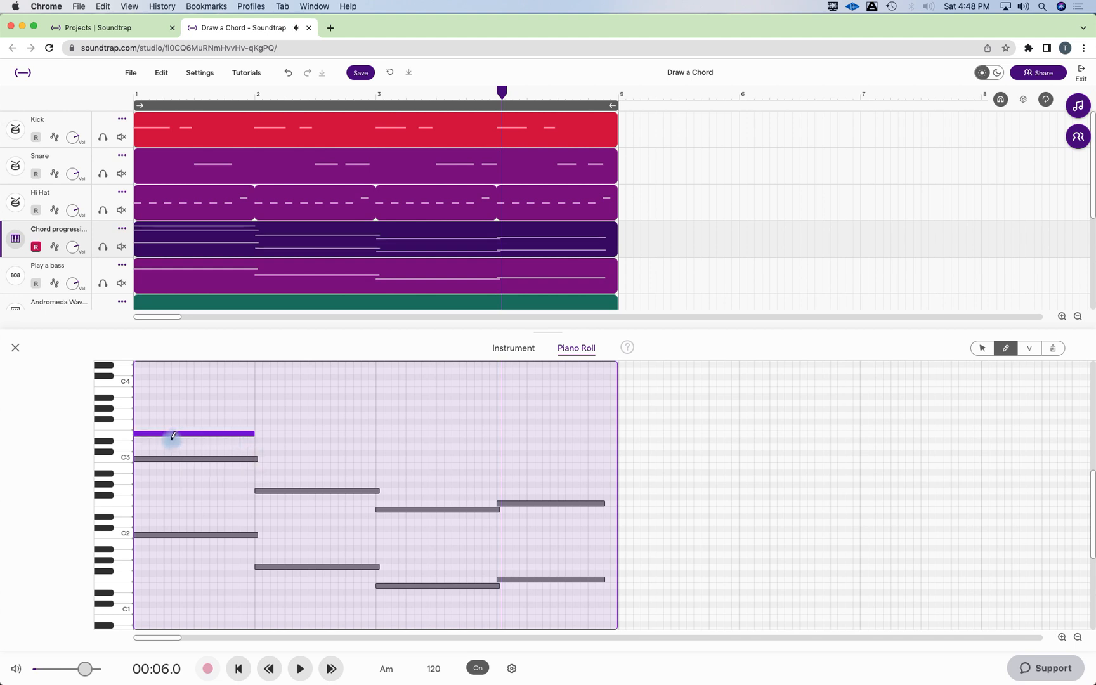
Draw D3 and G3 notes across bar 1, and delete the D3 to leave a C3, E3, G3 chord.
{"action": "left_click", "coordinate": [139, 445]}
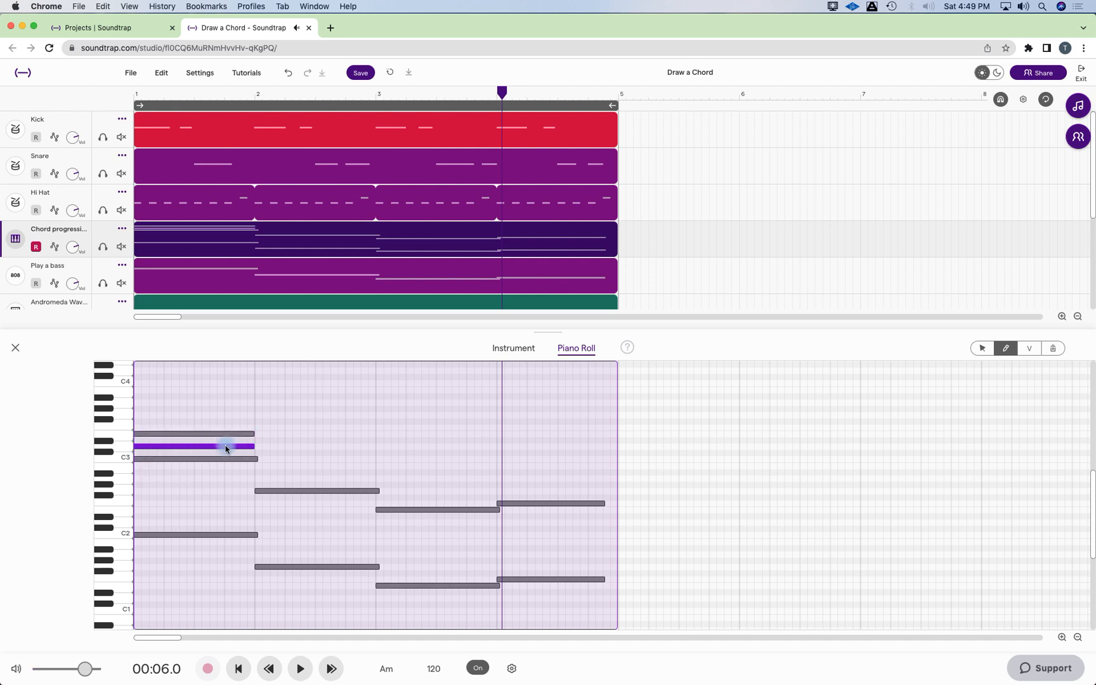
{"action": "left_click_drag", "start_coordinate": [222, 449], "coordinate": [222, 450]}
{"action": "left_click", "coordinate": [140, 414]}
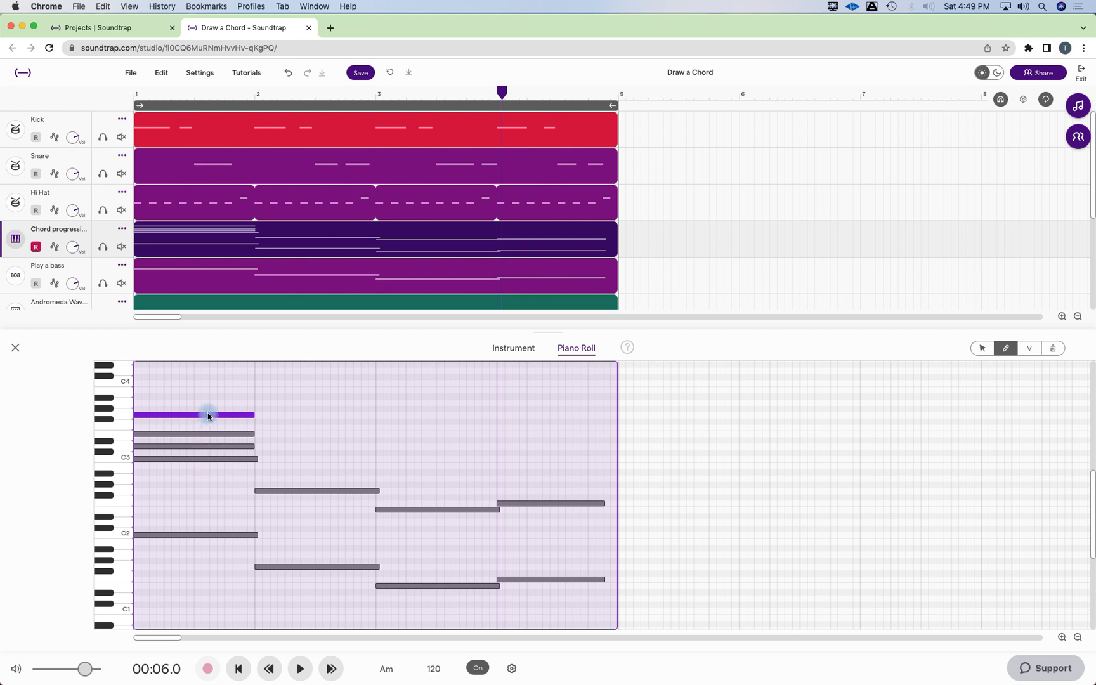
{"action": "left_click", "coordinate": [178, 447]}
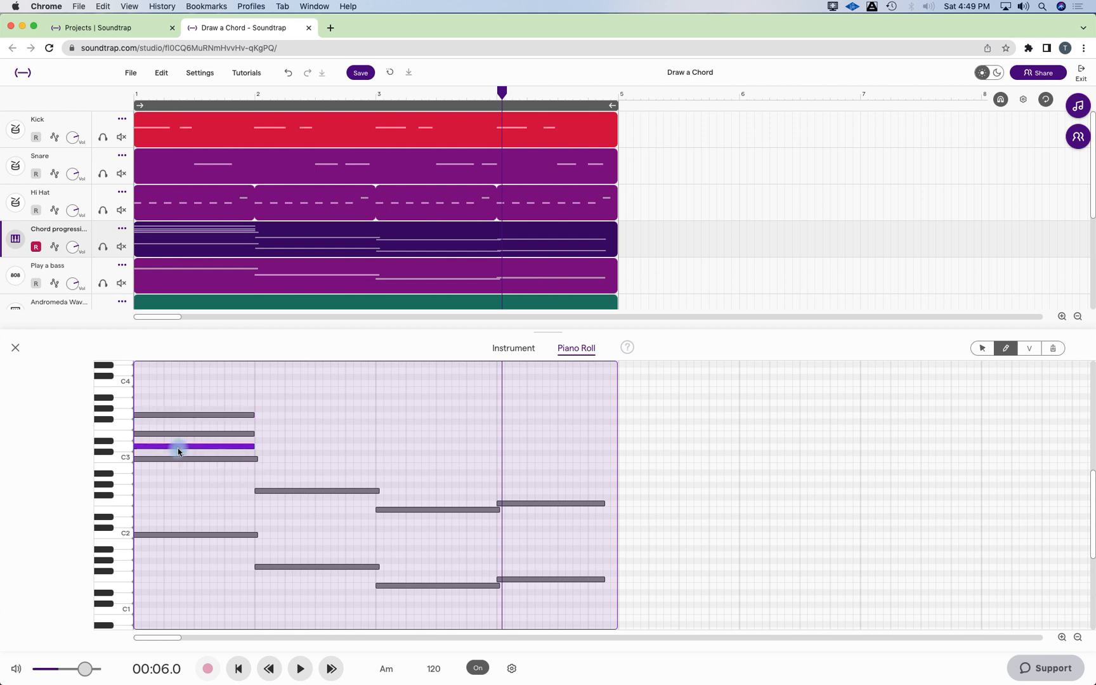
{"action": "key", "text": "BackSpace"}
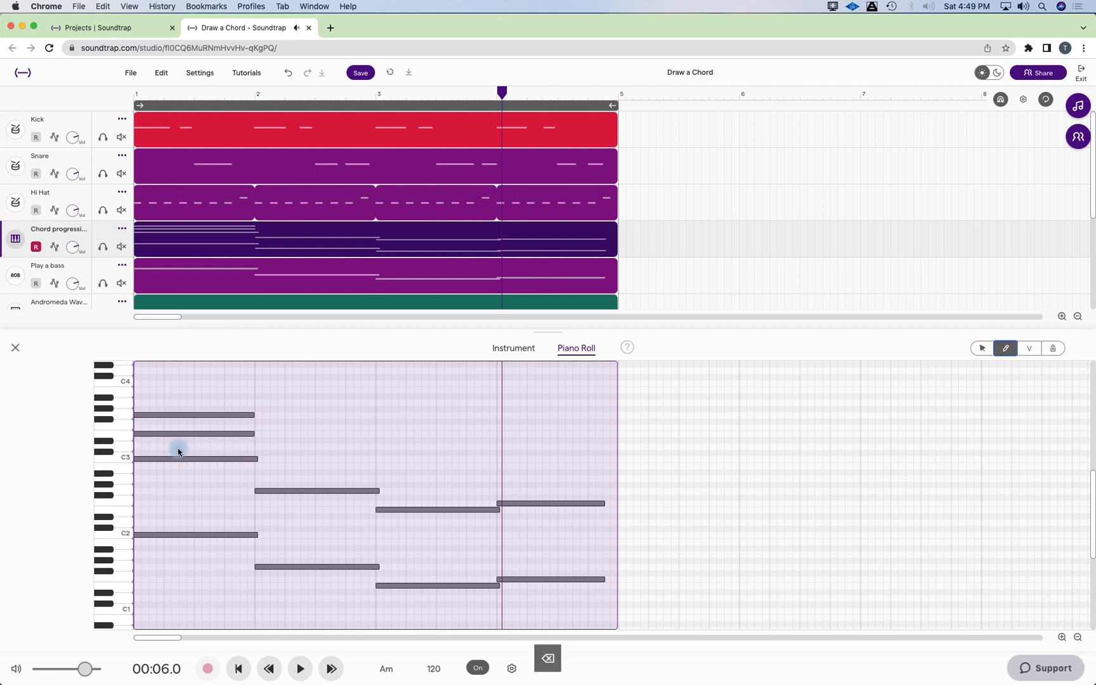
Draw B2 and D3 notes above the G2 root in bar 2.
{"action": "left_click", "coordinate": [269, 492]}
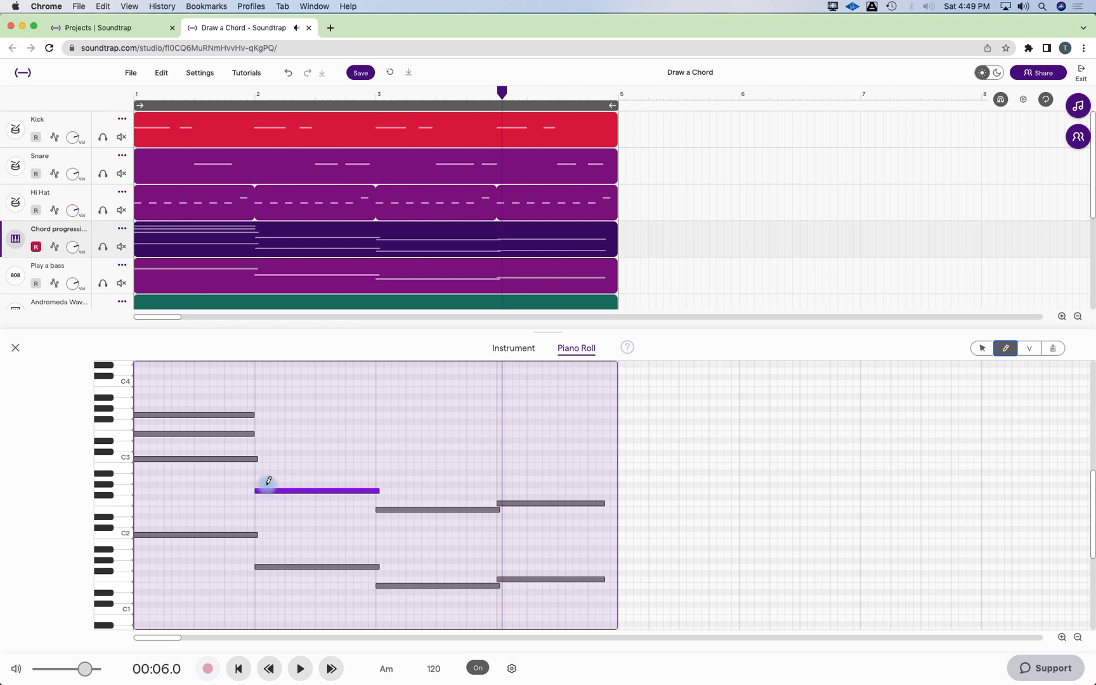
{"action": "left_click", "coordinate": [258, 479]}
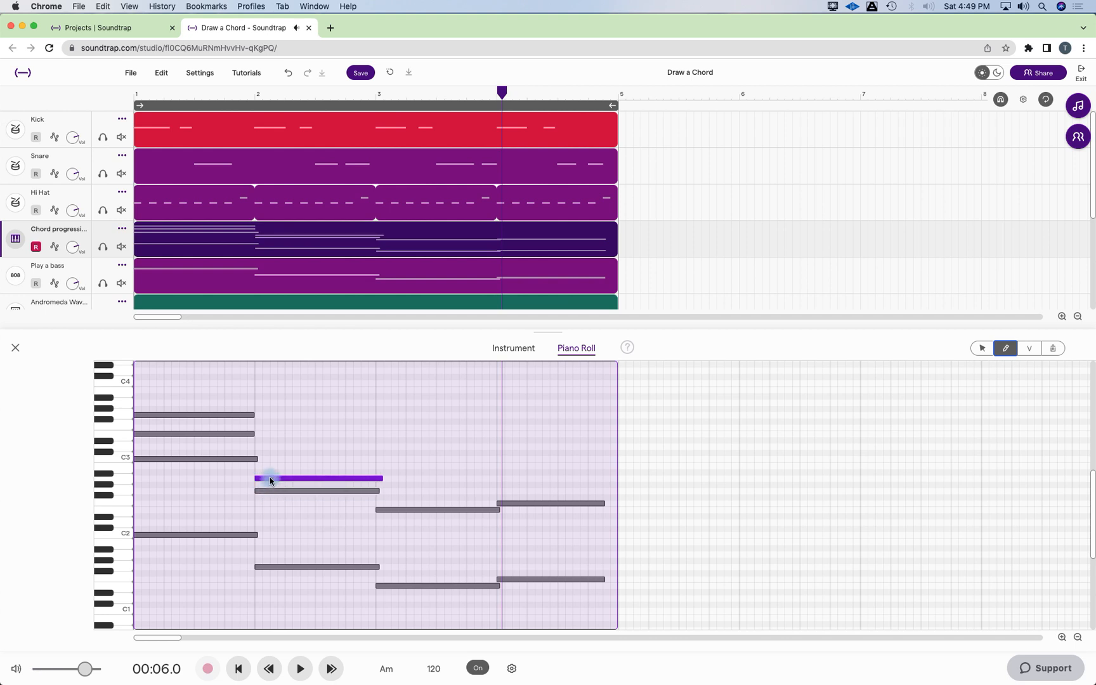
{"action": "left_click_drag", "start_coordinate": [270, 481], "coordinate": [270, 468]}
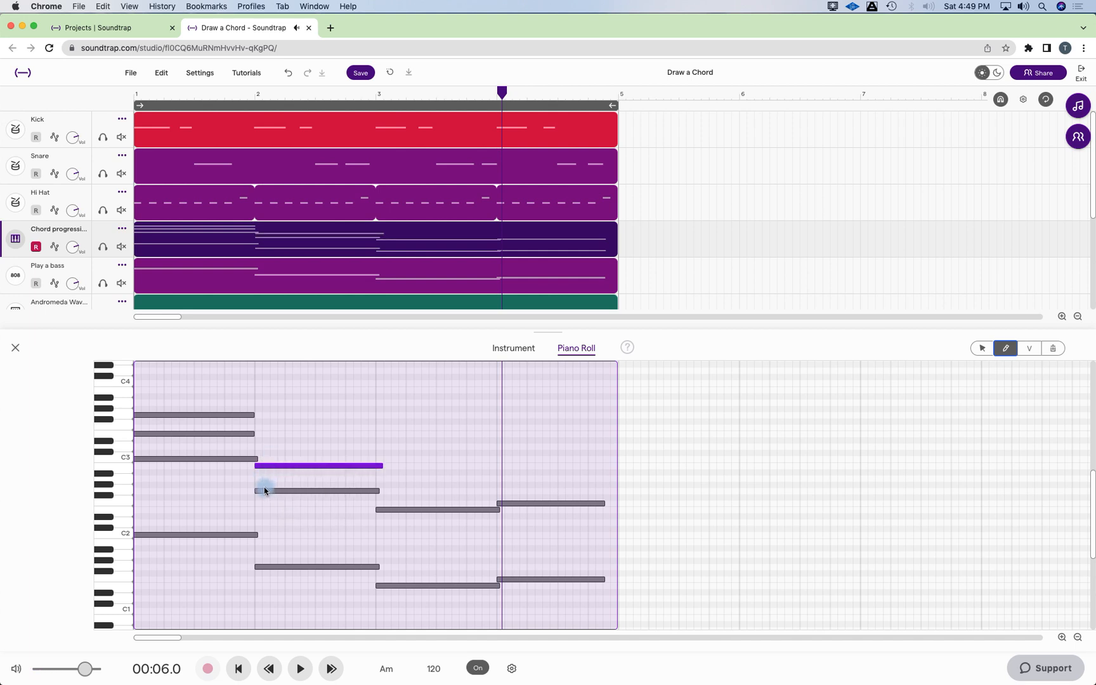
{"action": "left_click", "coordinate": [260, 447]}
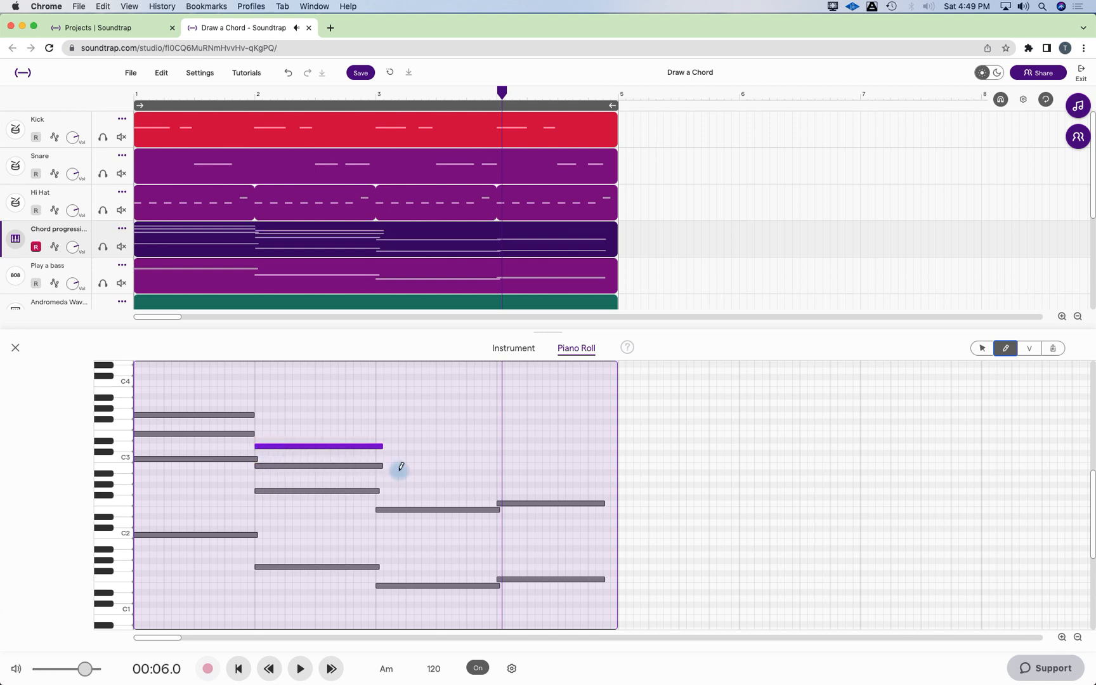
Trim the G2, B2 and D3 notes in bar 2 to end exactly at the start of bar 3.
{"action": "left_click", "coordinate": [377, 492]}
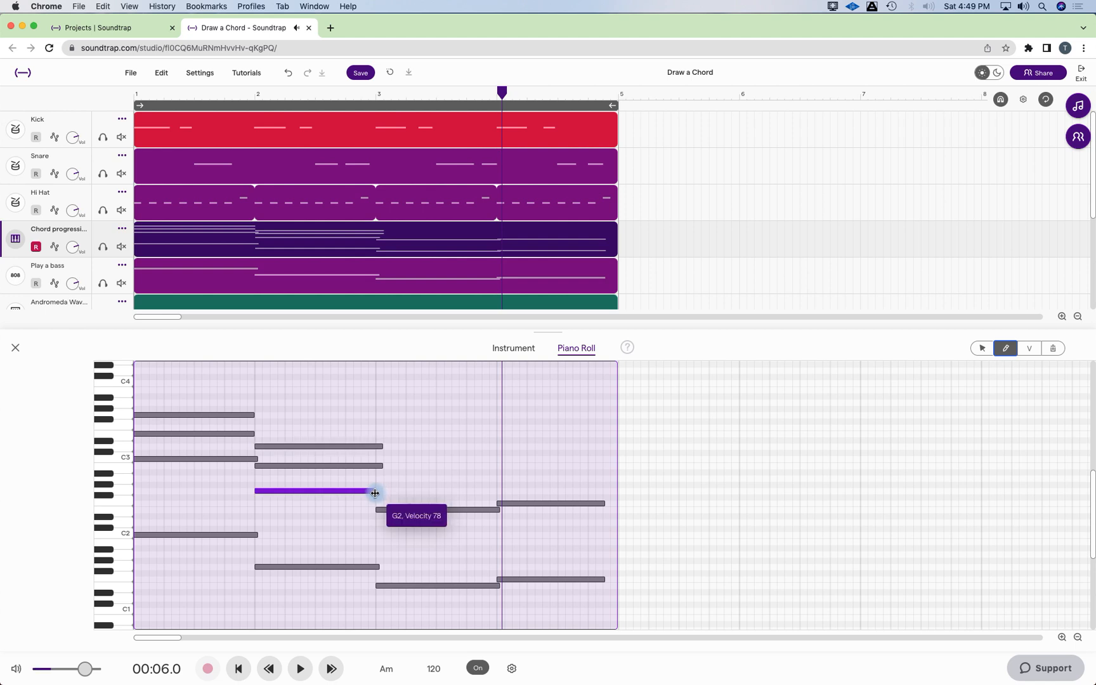
{"action": "left_click", "coordinate": [377, 468]}
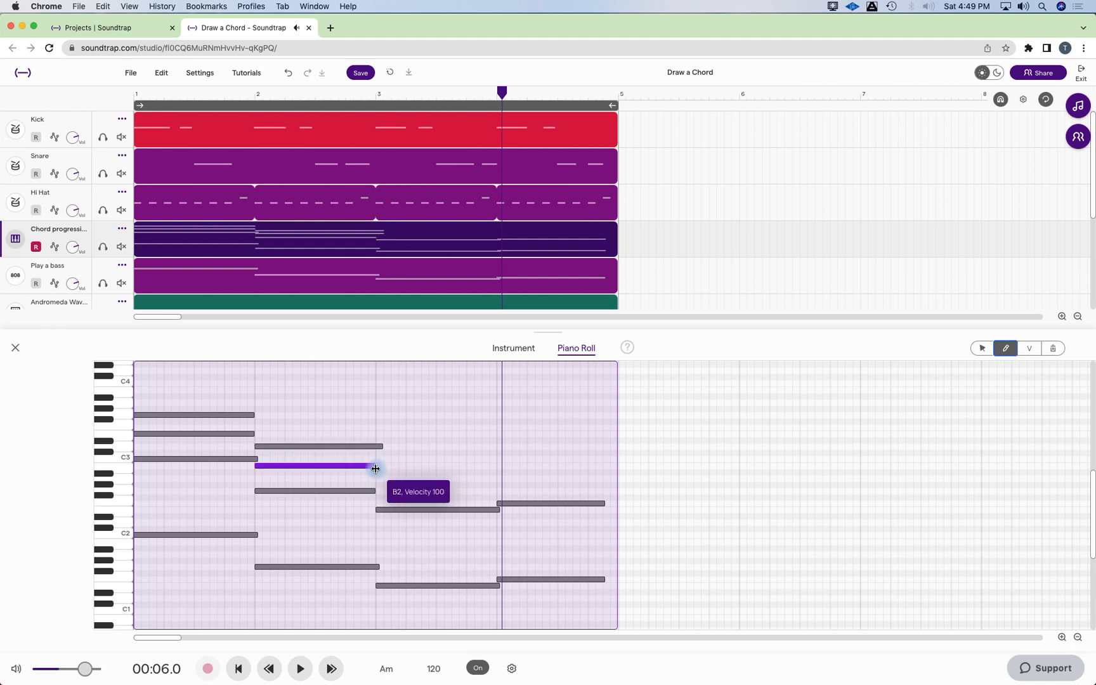
{"action": "left_click_drag", "start_coordinate": [382, 447], "coordinate": [375, 448]}
Draw G2 and B2 above the E2 root in bar 3, and trim all three notes to end at bar 4.
{"action": "left_click", "coordinate": [396, 511]}
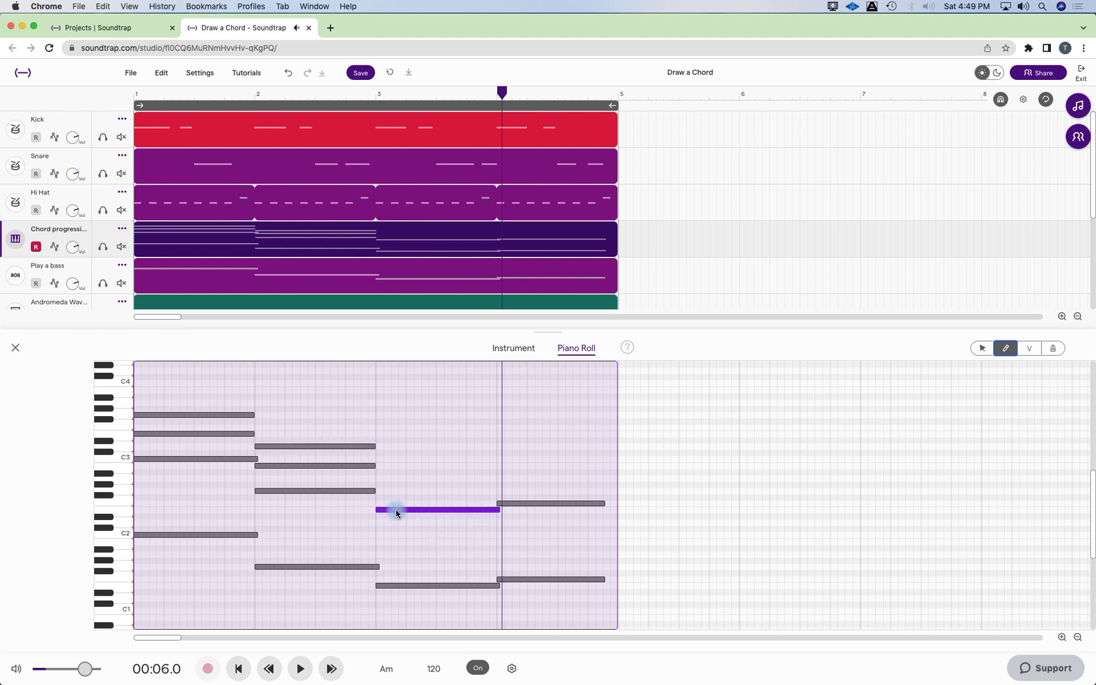
{"action": "left_click", "coordinate": [382, 489]}
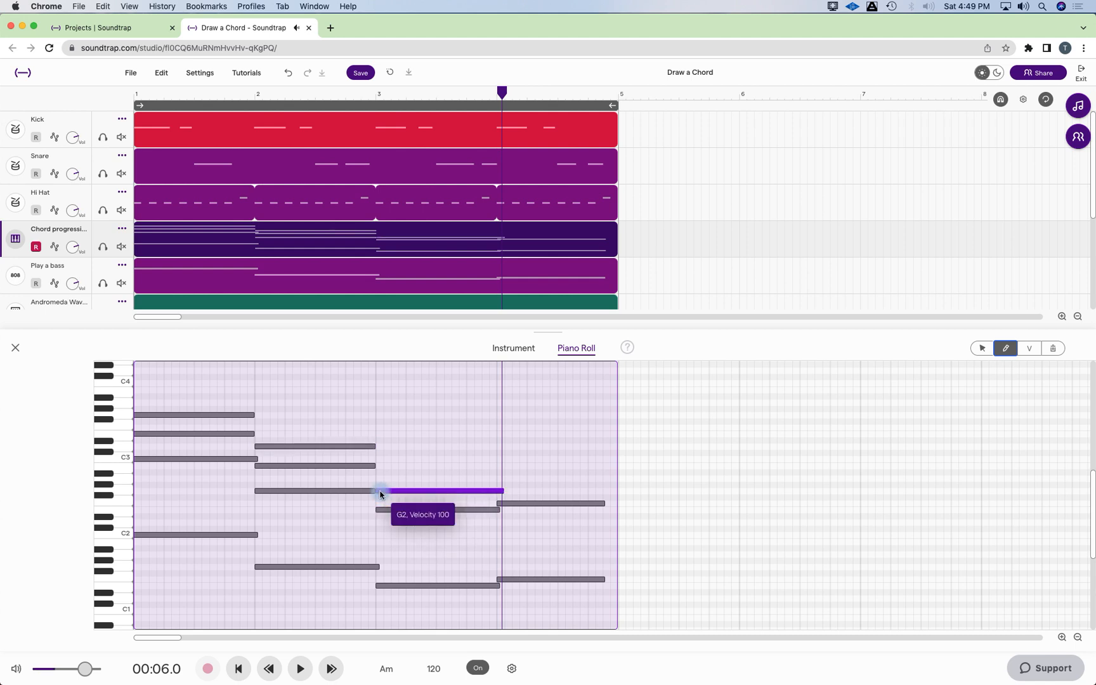
{"action": "left_click", "coordinate": [383, 465]}
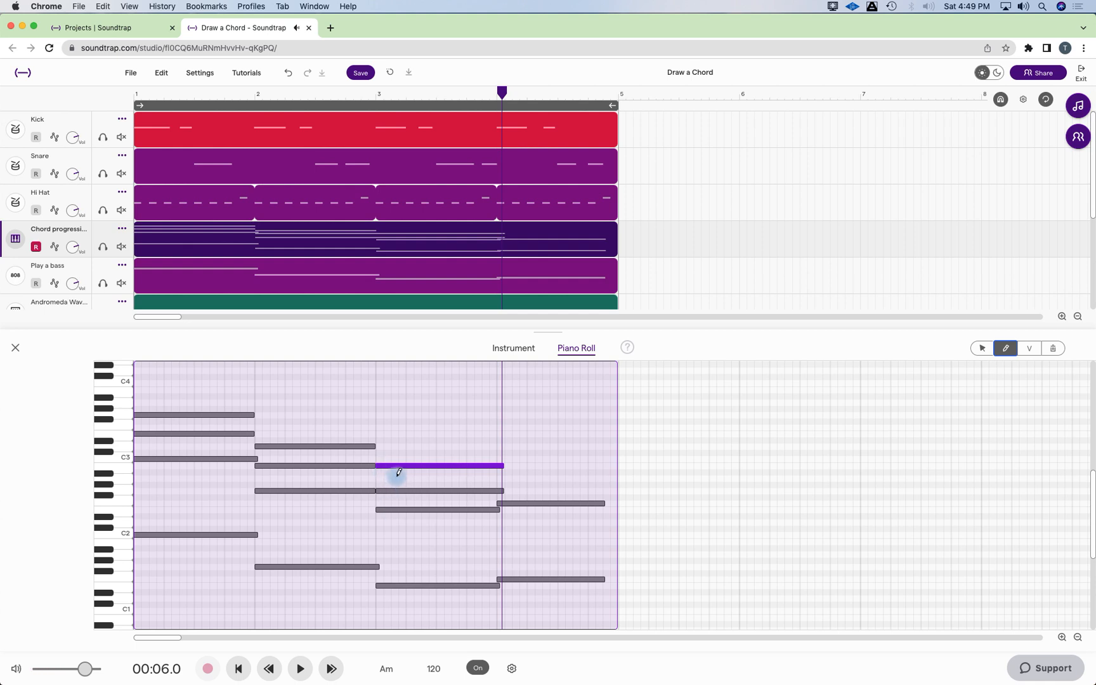
{"action": "left_click_drag", "start_coordinate": [501, 466], "coordinate": [495, 466]}
{"action": "left_click", "coordinate": [501, 492]}
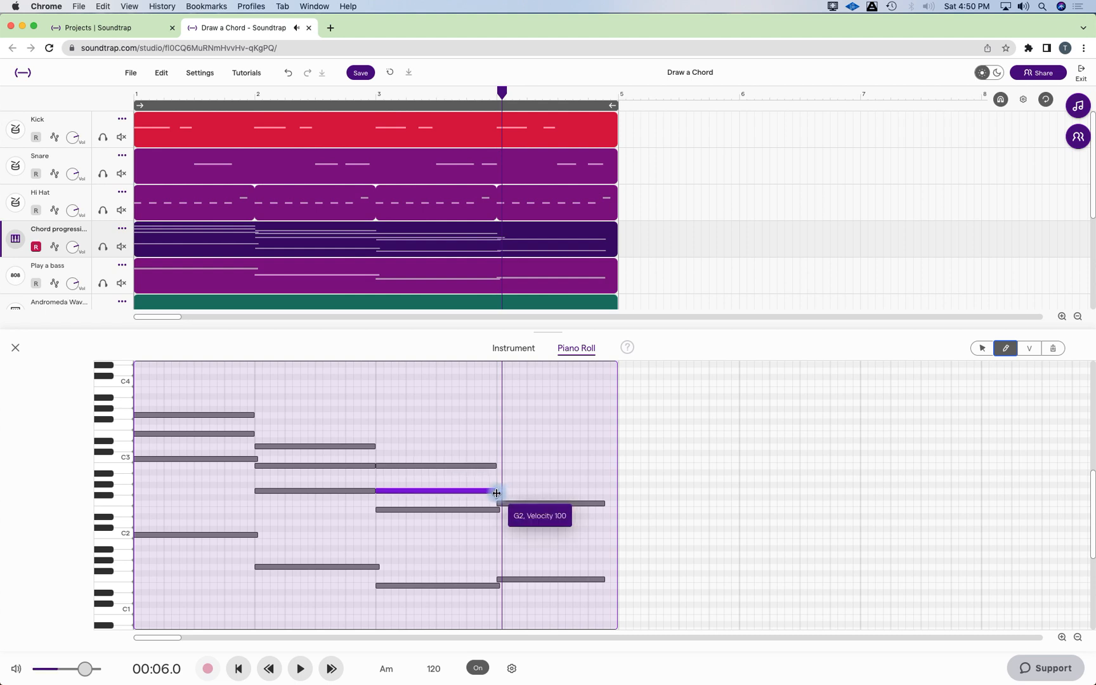
{"action": "left_click_drag", "start_coordinate": [499, 509], "coordinate": [498, 510]}
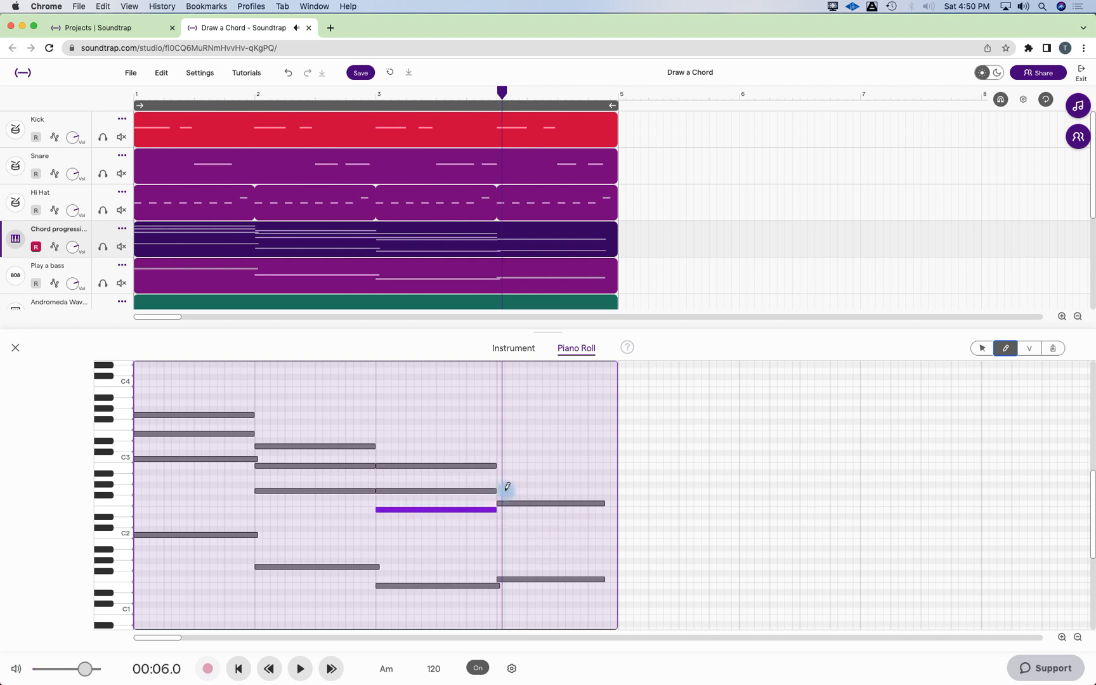
Draw A2 and C3 above the F2 root in bar 4, and extend the F2 to match their length.
{"action": "left_click", "coordinate": [519, 504]}
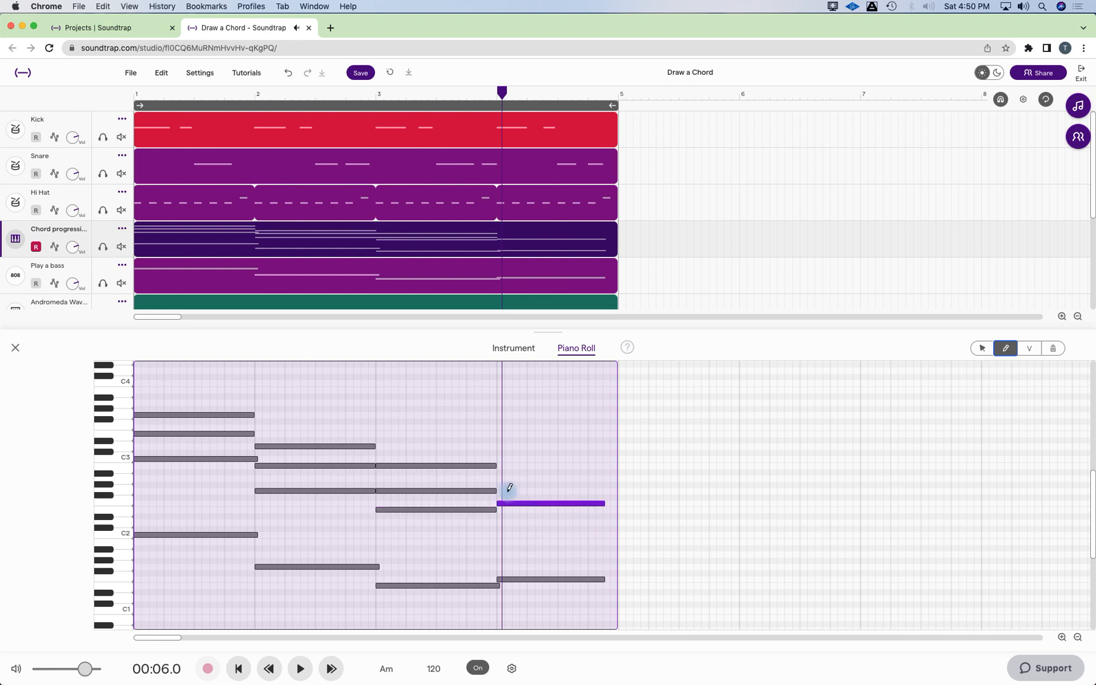
{"action": "left_click", "coordinate": [504, 491]}
{"action": "left_click_drag", "start_coordinate": [515, 491], "coordinate": [514, 477]}
{"action": "left_click", "coordinate": [502, 458]}
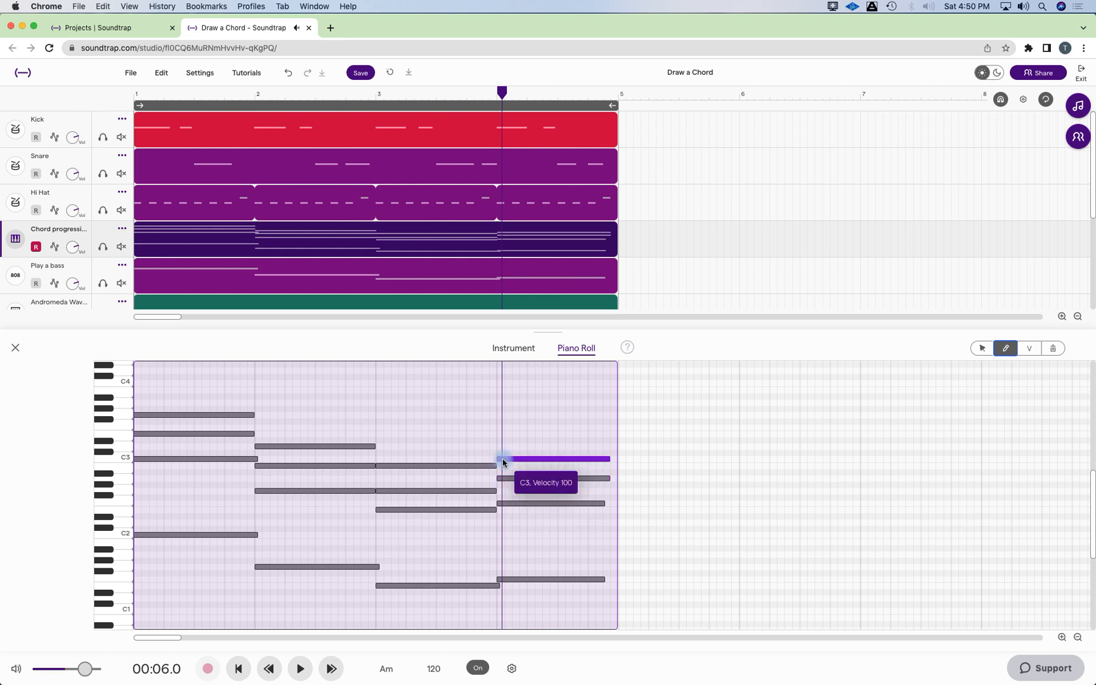
{"action": "left_click", "coordinate": [602, 503]}
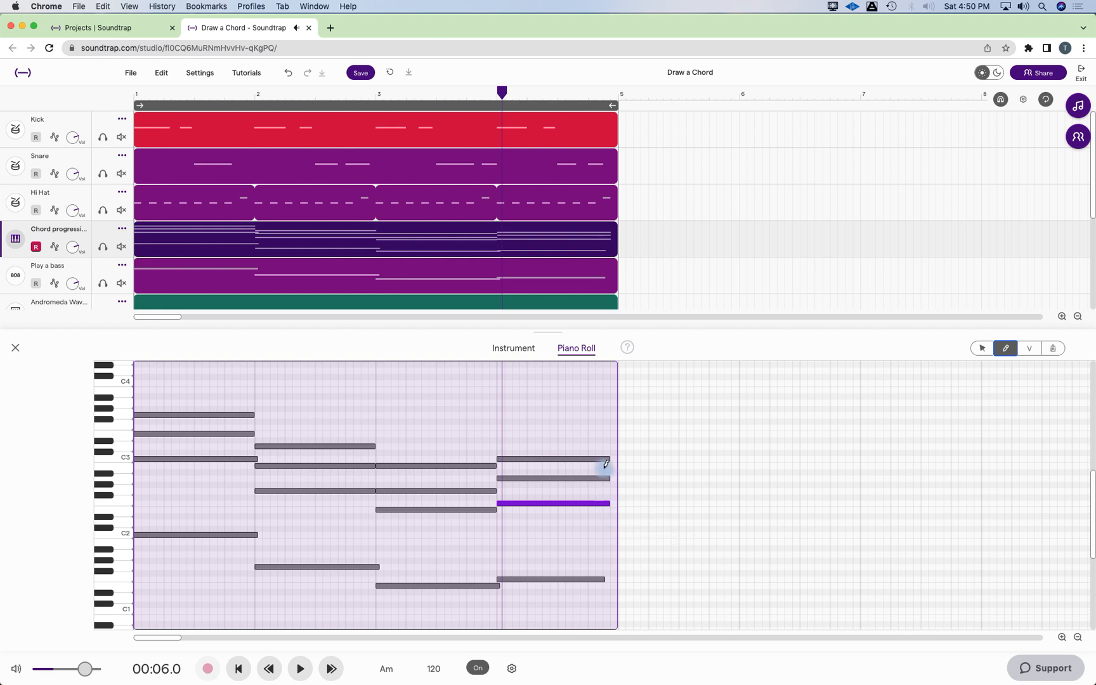
Play the project from the start to hear the chords, and stop it.
{"action": "left_click", "coordinate": [239, 668]}
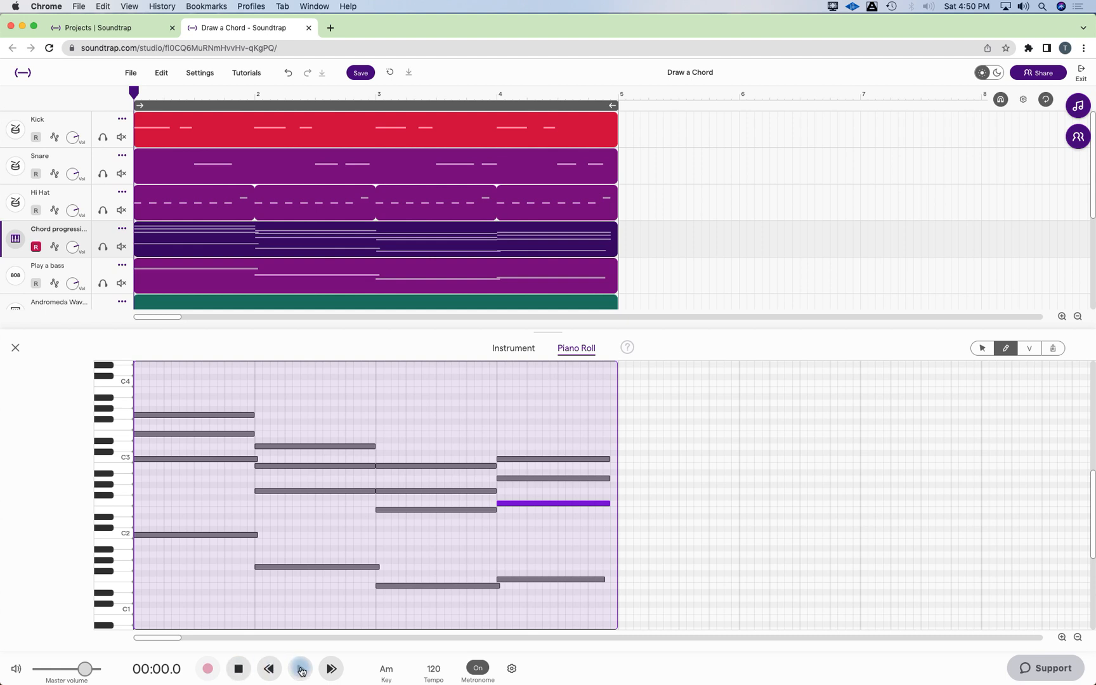
{"action": "left_click", "coordinate": [300, 669]}
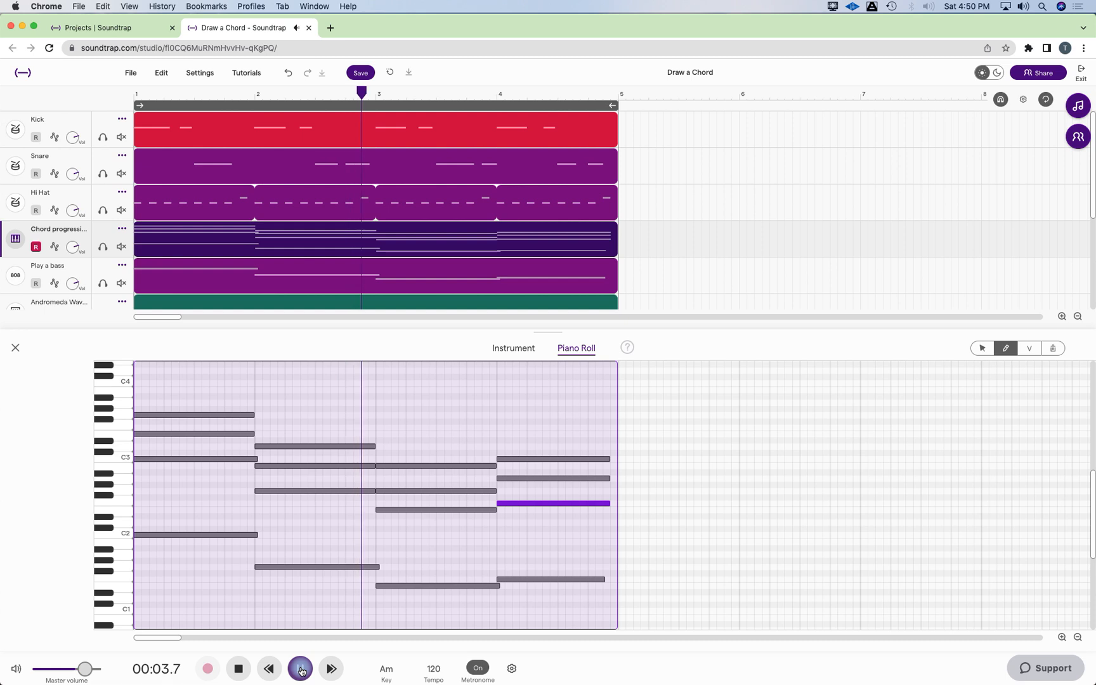
{"action": "left_click", "coordinate": [240, 669]}
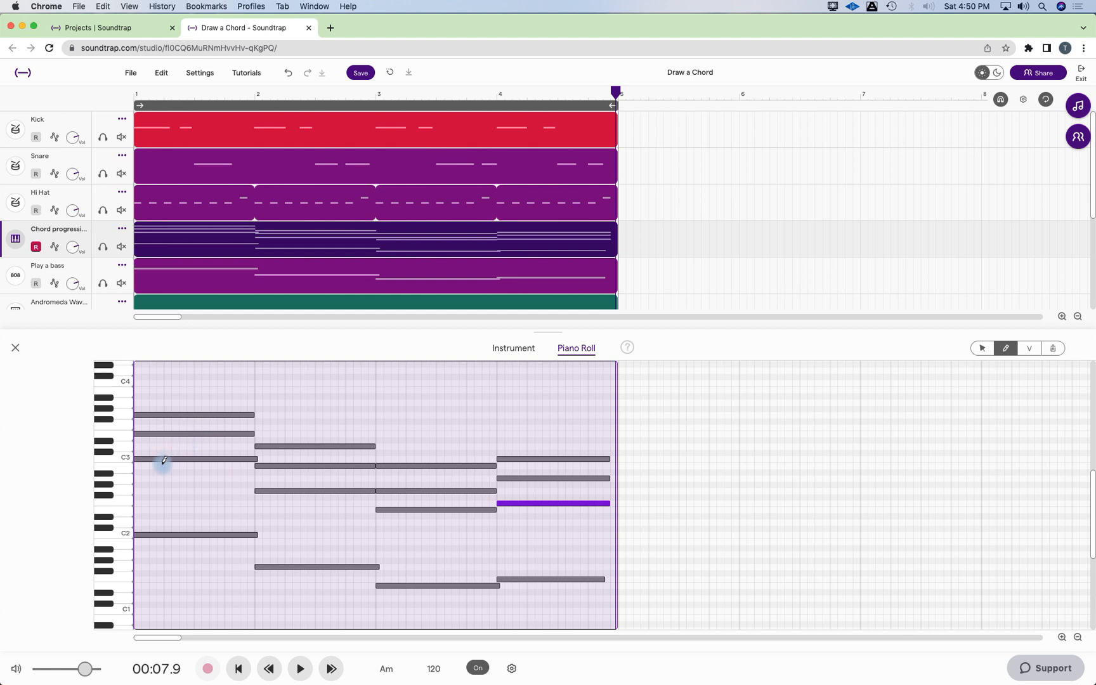
Show the Rhodes instrument keyboard, audition its white keys upward from C3 and back down to C1, and close the editor.
{"action": "left_click", "coordinate": [516, 350]}
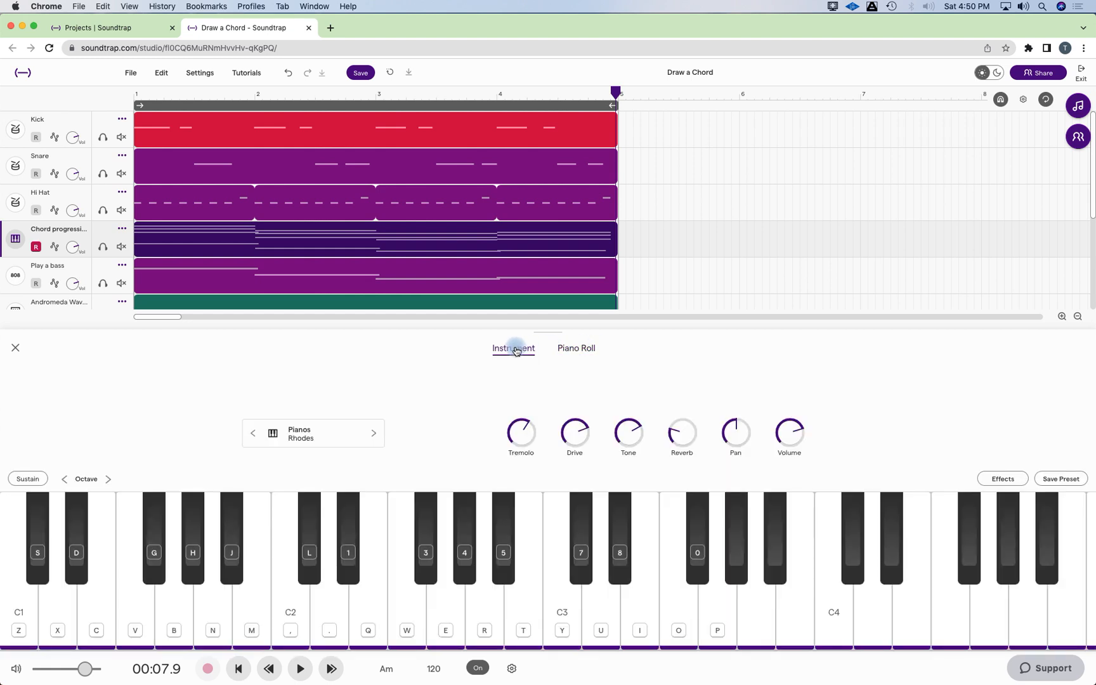
{"action": "key", "text": "y"}
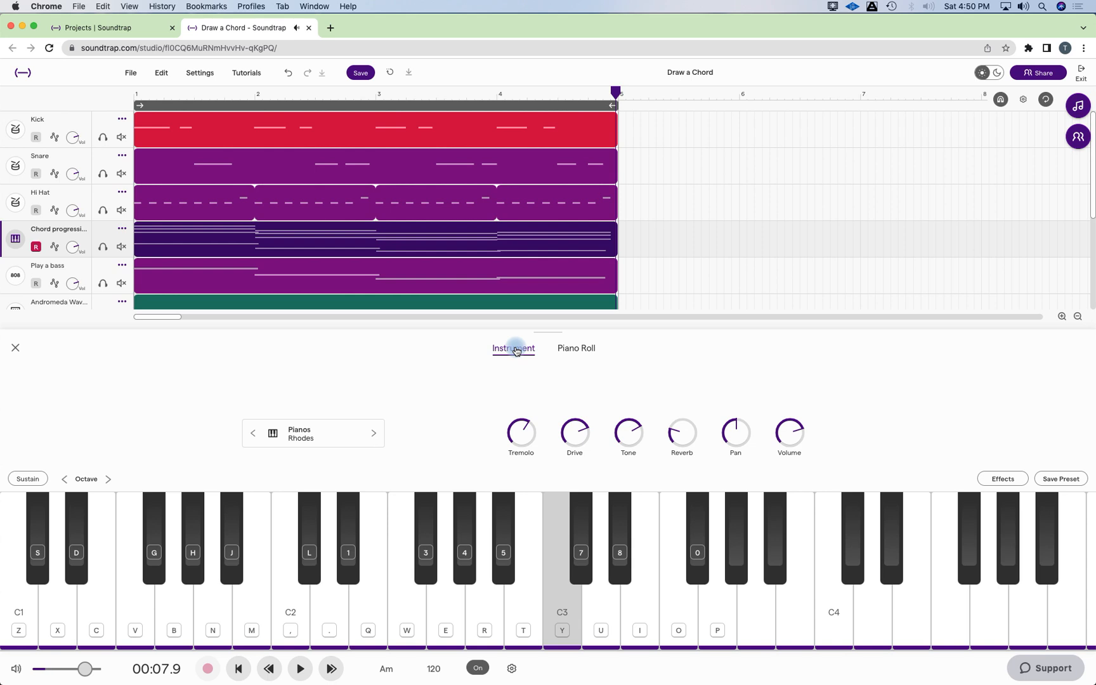
{"action": "key", "text": "u"}
{"action": "key", "text": "i"}
{"action": "key", "text": "o"}
{"action": "key", "text": "p"}
{"action": "key", "text": "bracketleft"}
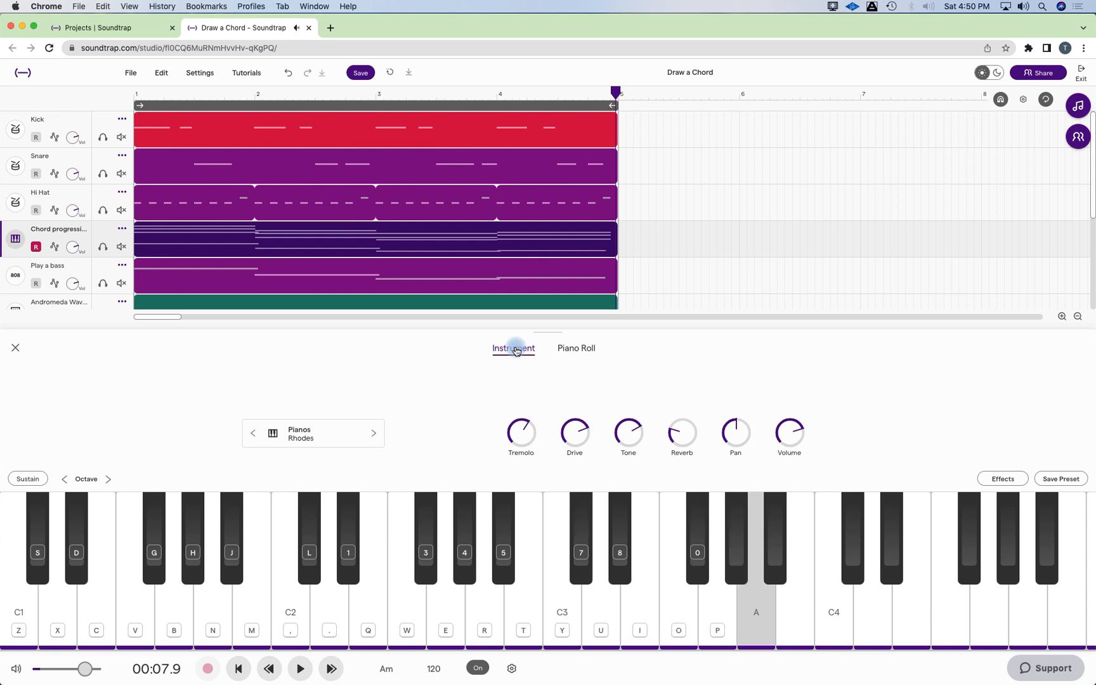
{"action": "key", "text": "bracketright"}
{"action": "key", "text": "backslash"}
{"action": "key", "text": "bracketright"}
{"action": "key", "text": "bracketleft"}
{"action": "key", "text": "p"}
{"action": "key", "text": "o"}
{"action": "key", "text": "i"}
{"action": "key", "text": "u"}
{"action": "key", "text": "y"}
{"action": "key", "text": "t"}
{"action": "key", "text": "r"}
{"action": "key", "text": "e"}
{"action": "key", "text": "w"}
{"action": "key", "text": "q"}
{"action": "key", "text": "period"}
{"action": "key", "text": "comma"}
{"action": "key", "text": "m"}
{"action": "key", "text": "n"}
{"action": "key", "text": "z"}
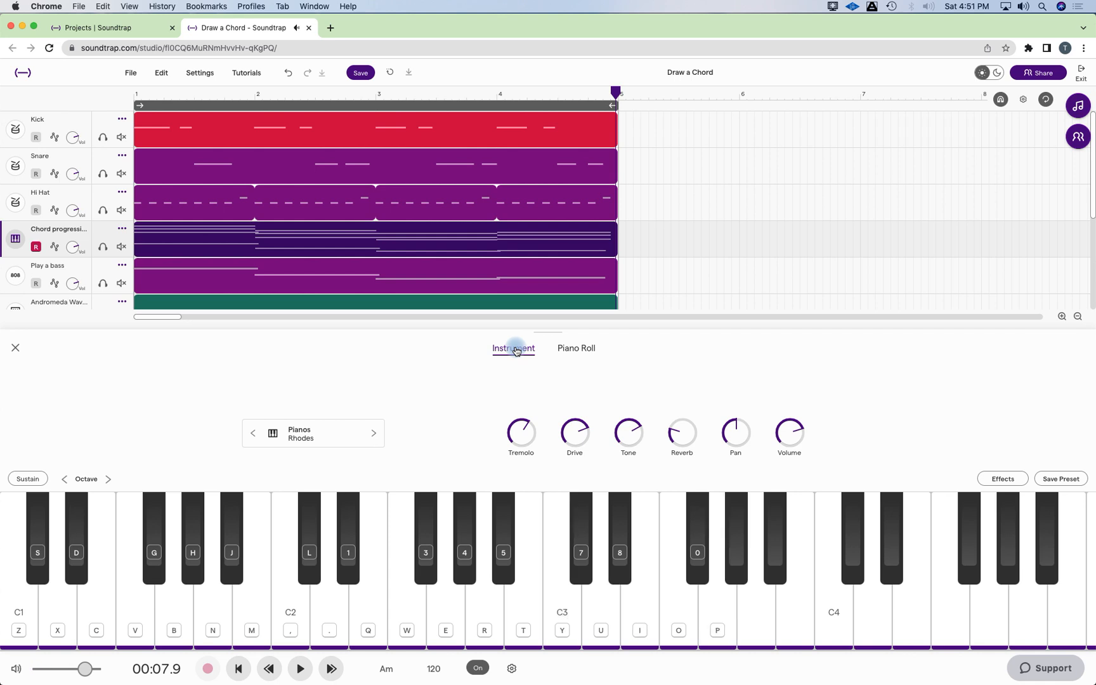
{"action": "left_click", "coordinate": [14, 349]}
Try to duplicate the Chord progression region, dismissing the bookmark dialog and the region's options.
{"action": "mouse_move", "coordinate": [339, 239]}
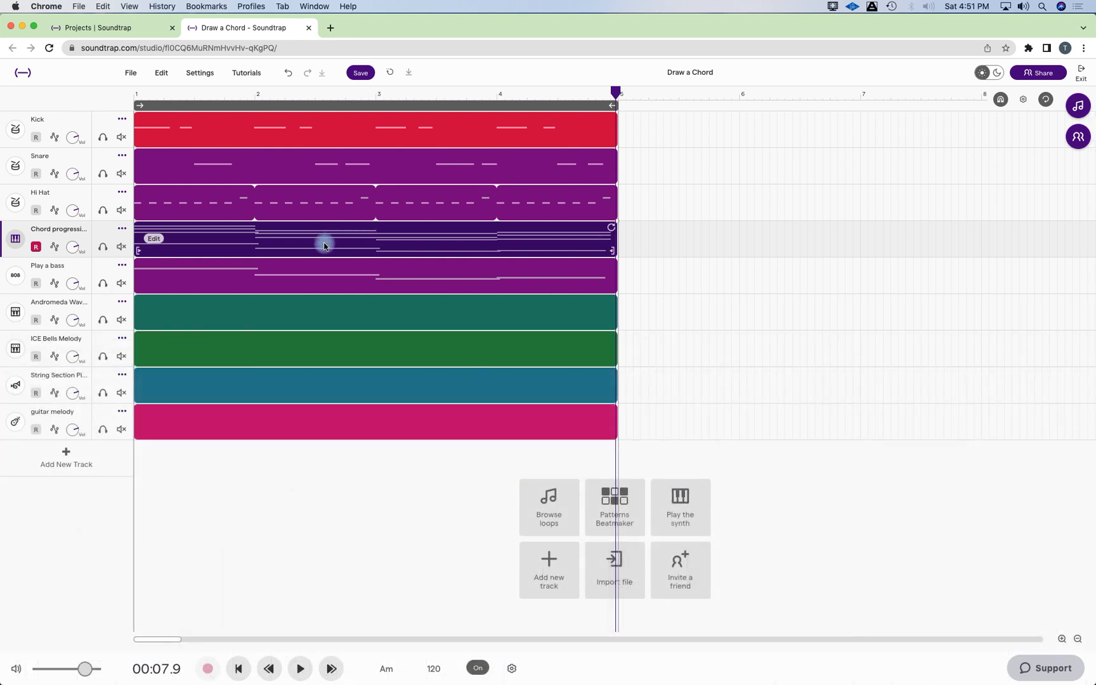
{"action": "key", "text": "super+d"}
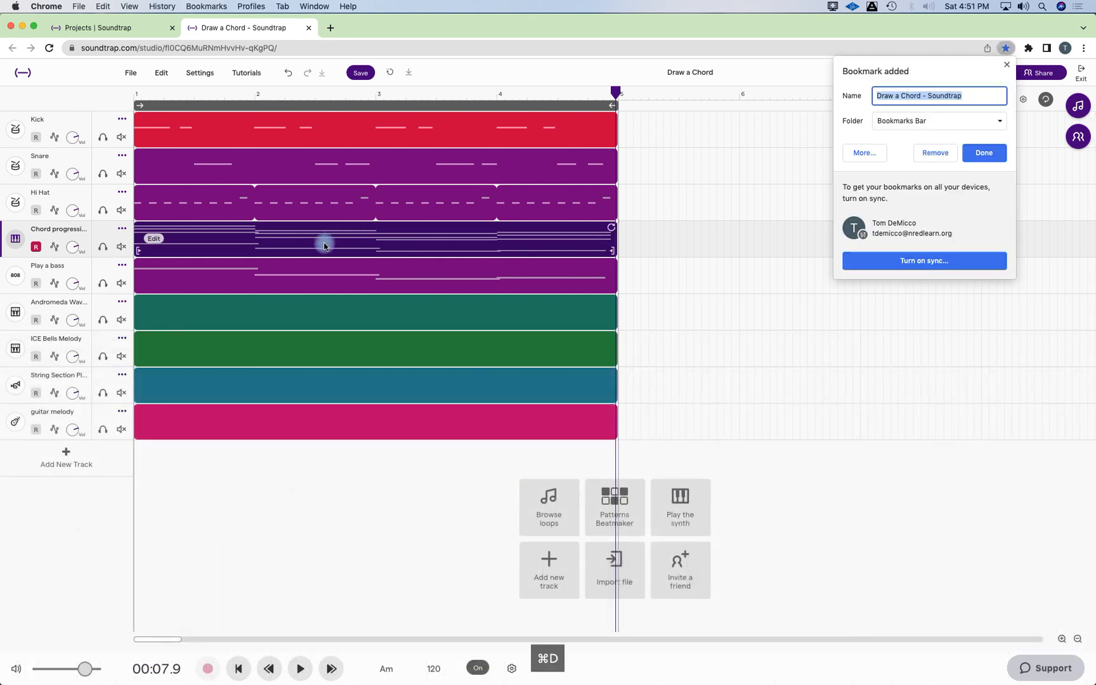
{"action": "left_click", "coordinate": [1008, 67]}
{"action": "mouse_move", "coordinate": [193, 284]}
{"action": "mouse_move", "coordinate": [188, 245]}
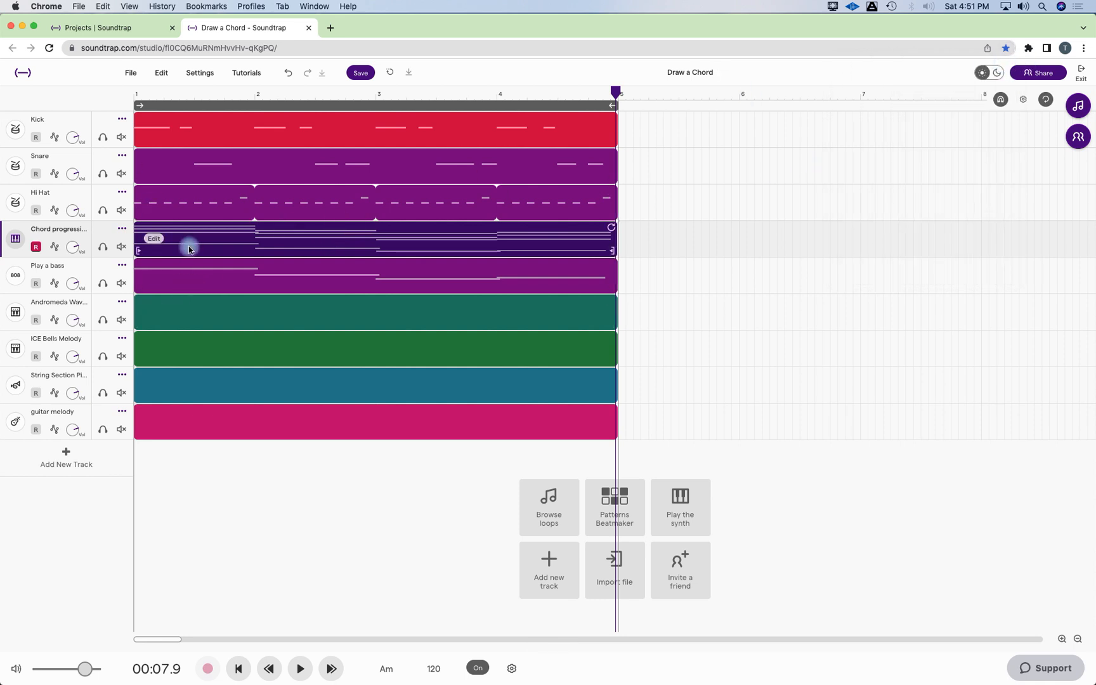
{"action": "right_click", "coordinate": [152, 244]}
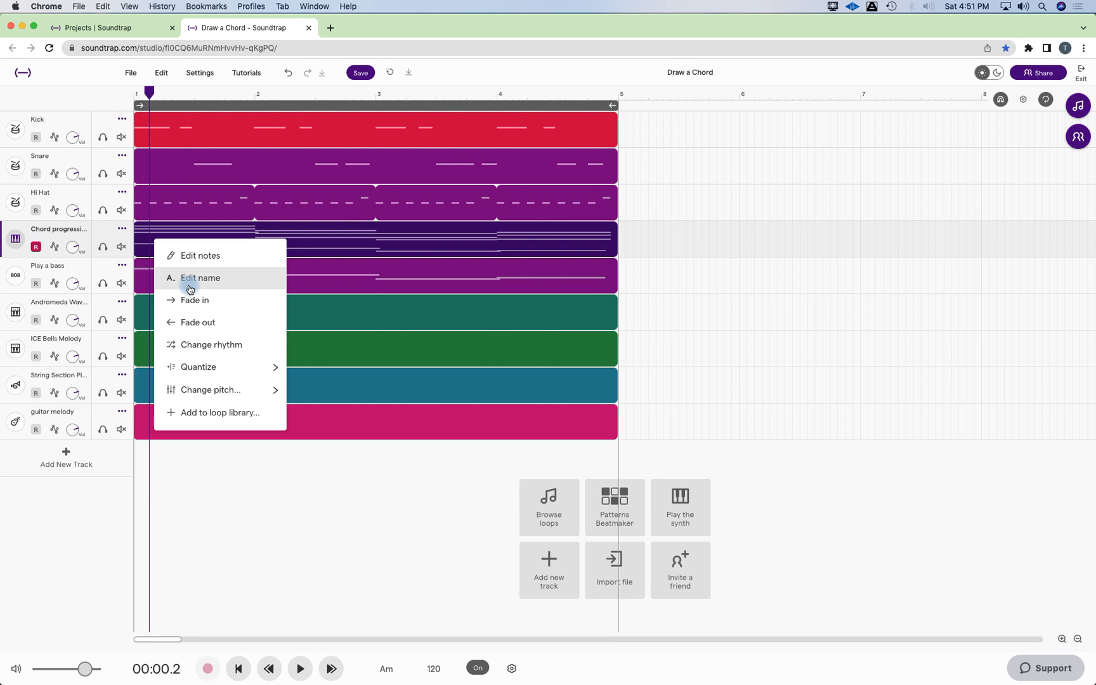
{"action": "left_click", "coordinate": [320, 239]}
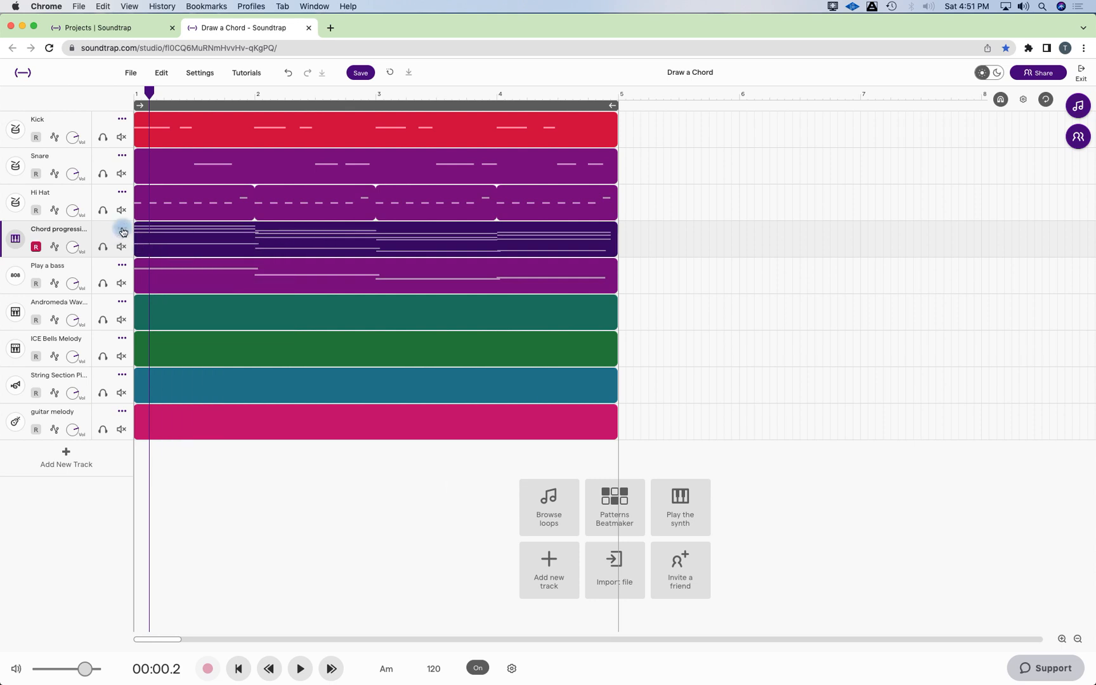
Duplicate the Chord progression track and rename the original track to Triads.
{"action": "left_click", "coordinate": [122, 230]}
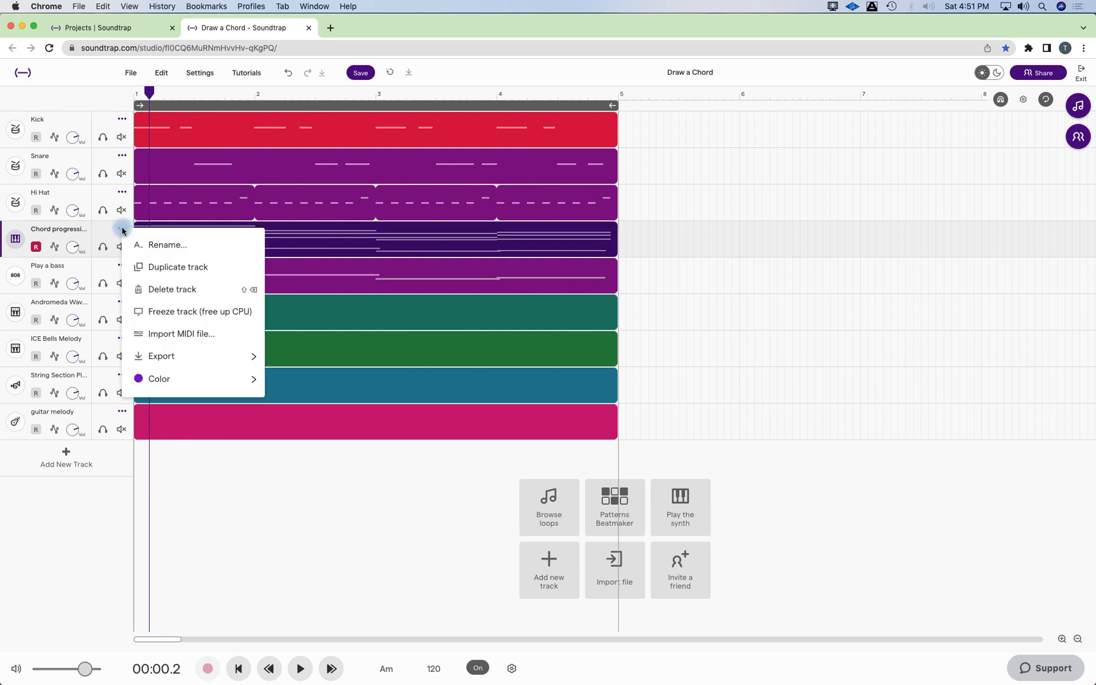
{"action": "left_click", "coordinate": [161, 266]}
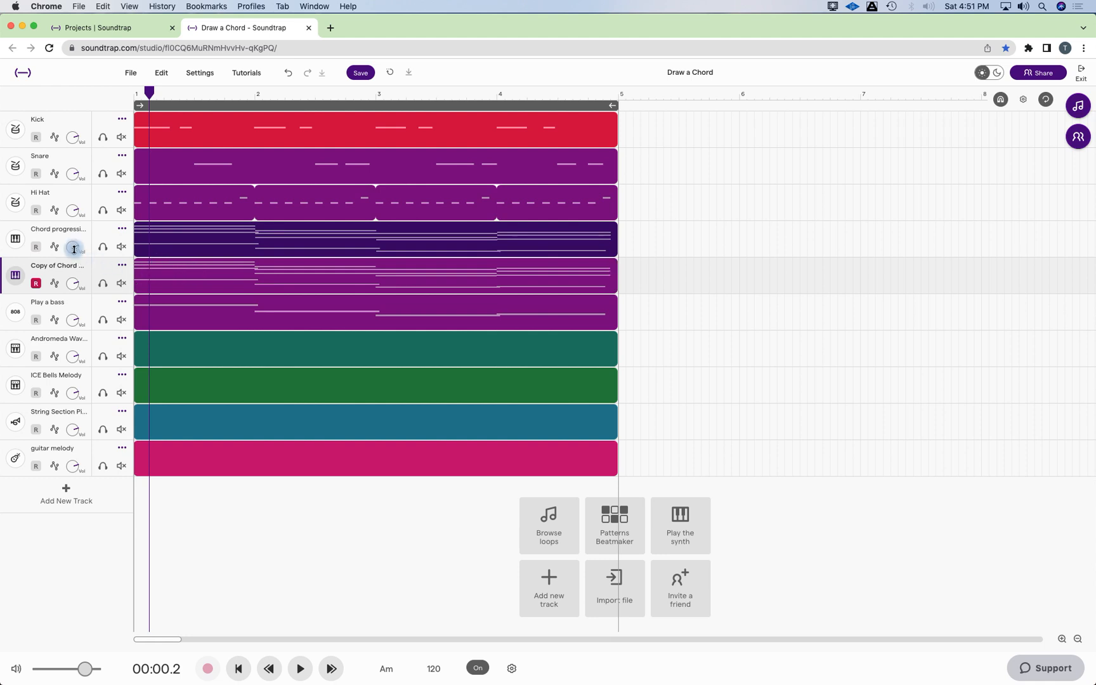
{"action": "double_click", "coordinate": [73, 227]}
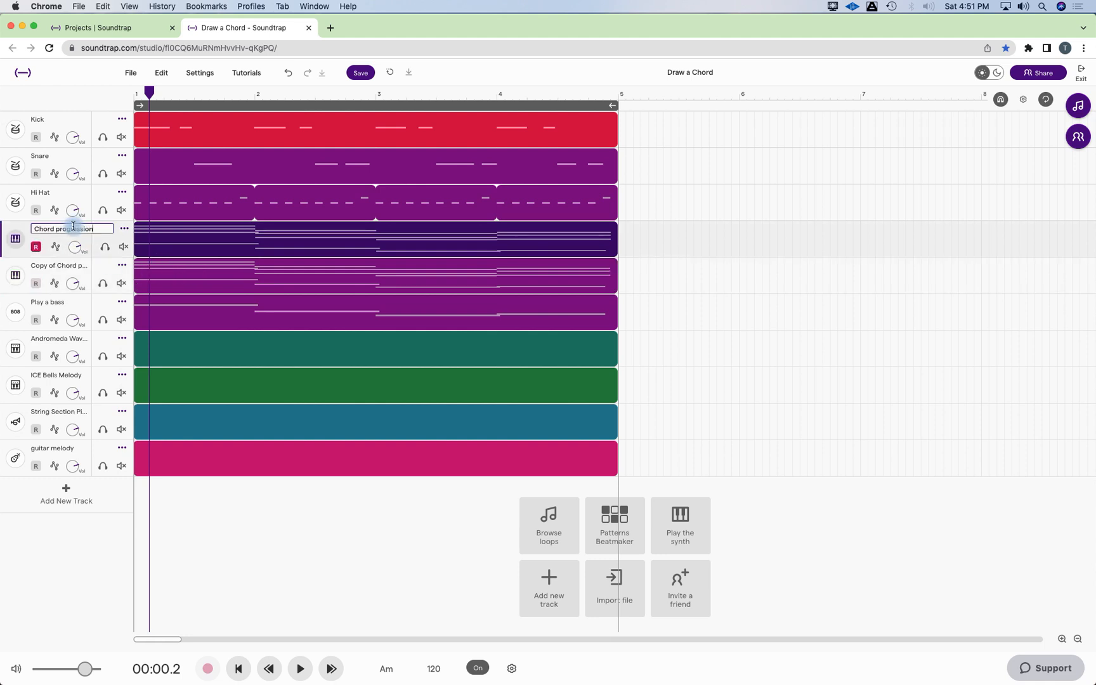
{"action": "key", "text": "BackSpace"}
{"action": "key", "text": "BackSpace"}
{"action": "key", "text": "BackSpace"}
{"action": "key", "text": "BackSpace"}
{"action": "key", "text": "BackSpace"}
{"action": "key", "text": "BackSpace"}
{"action": "key", "text": "BackSpace"}
{"action": "key", "text": "BackSpace"}
{"action": "key", "text": "BackSpace"}
{"action": "key", "text": "BackSpace"}
{"action": "key", "text": "BackSpace"}
{"action": "key", "text": "BackSpace"}
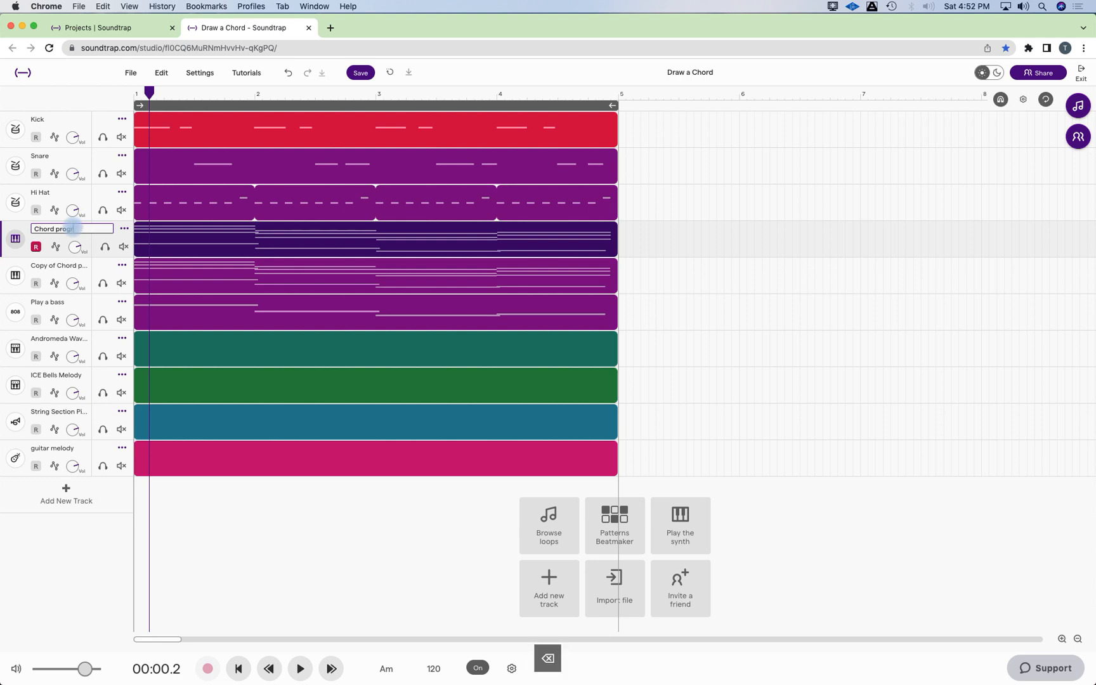
{"action": "key", "text": "BackSpace"}
{"action": "key", "text": "BackSpace"}
{"action": "key", "text": "BackSpace"}
{"action": "key", "text": "BackSpace"}
{"action": "key", "text": "BackSpace"}
{"action": "type", "text": "Triad"}
{"action": "key", "text": "Return"}
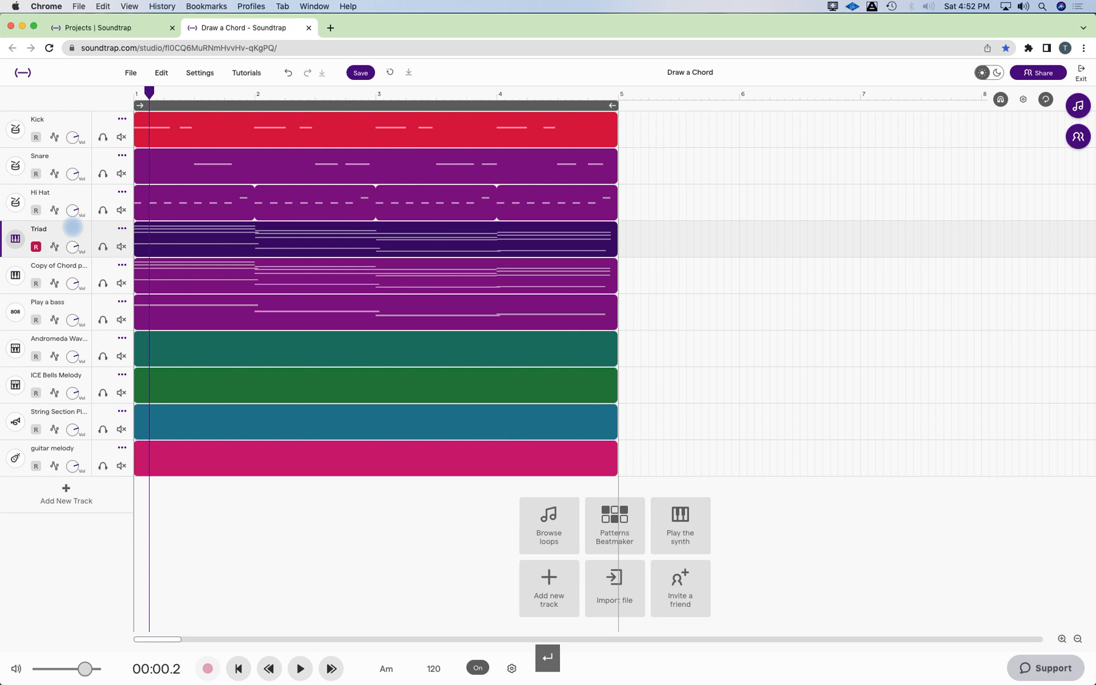
{"action": "double_click", "coordinate": [53, 229]}
{"action": "type", "text": "s"}
{"action": "key", "text": "Return"}
Rename the copied chord track to Four Part Chords.
{"action": "double_click", "coordinate": [62, 265]}
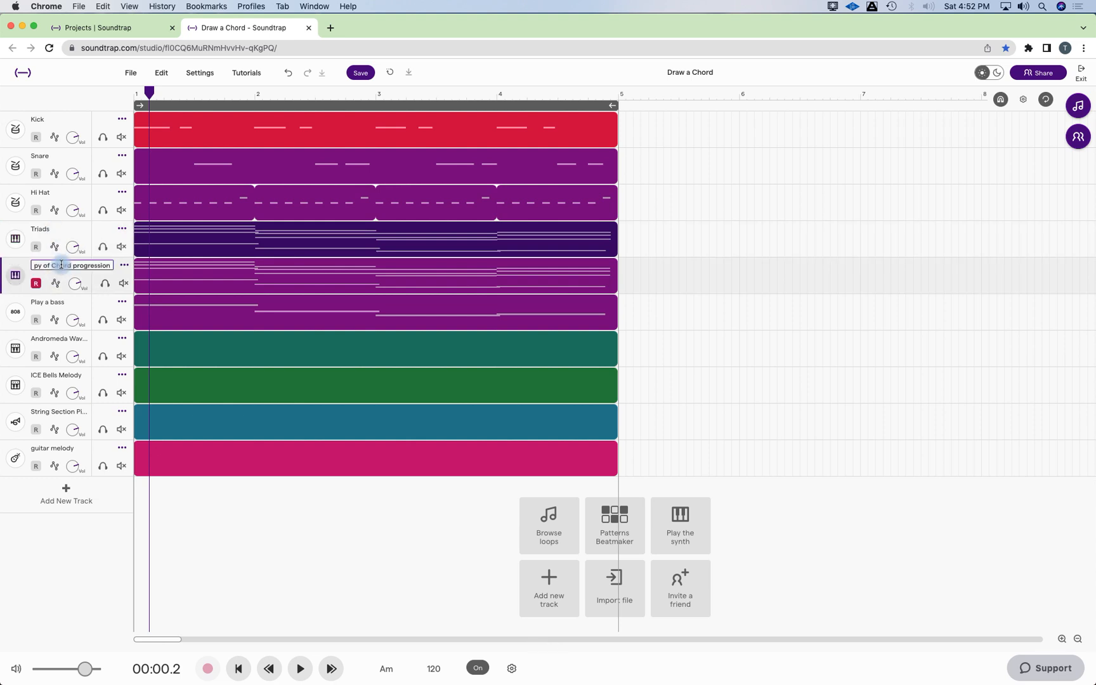
{"action": "key", "text": "BackSpace"}
{"action": "key", "text": "BackSpace"}
{"action": "key", "text": "BackSpace"}
{"action": "key", "text": "BackSpace"}
{"action": "key", "text": "BackSpace"}
{"action": "key", "text": "BackSpace"}
{"action": "key", "text": "BackSpace"}
{"action": "key", "text": "BackSpace"}
{"action": "key", "text": "BackSpace"}
{"action": "key", "text": "BackSpace"}
{"action": "key", "text": "BackSpace"}
{"action": "key", "text": "BackSpace"}
{"action": "key", "text": "BackSpace"}
{"action": "key", "text": "BackSpace"}
{"action": "key", "text": "BackSpace"}
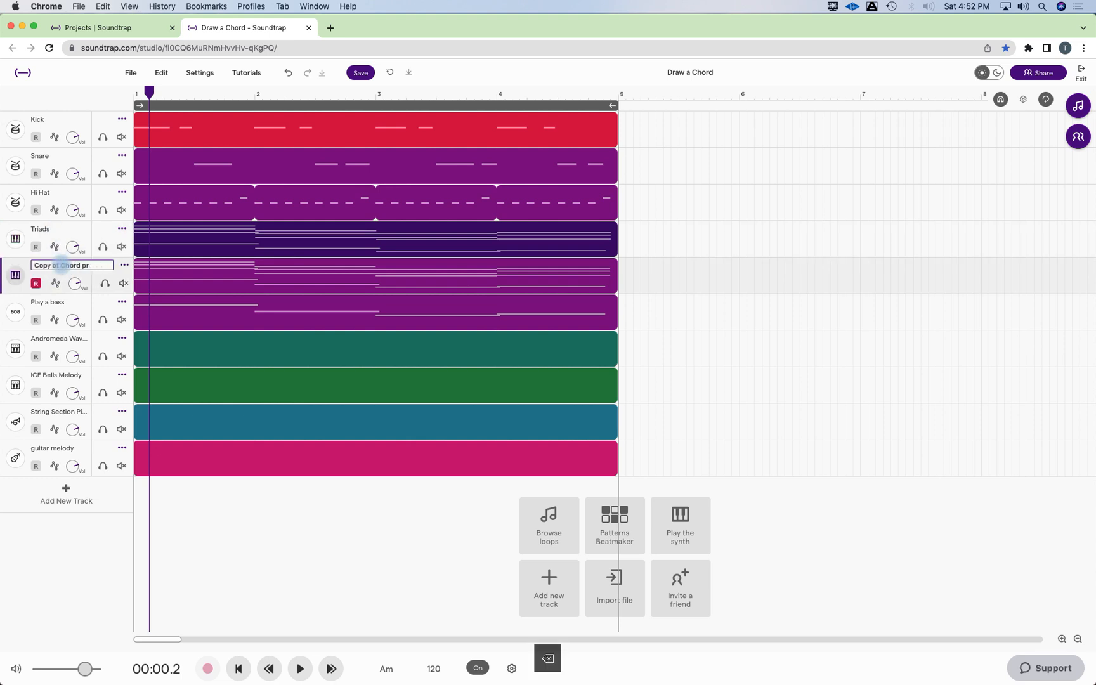
{"action": "key", "text": "BackSpace"}
{"action": "key", "text": "BackSpace"}
{"action": "key", "text": "BackSpace"}
{"action": "key", "text": "BackSpace"}
{"action": "key", "text": "BackSpace"}
{"action": "key", "text": "BackSpace"}
{"action": "key", "text": "BackSpace"}
{"action": "key", "text": "BackSpace"}
{"action": "key", "text": "BackSpace"}
{"action": "key", "text": "BackSpace"}
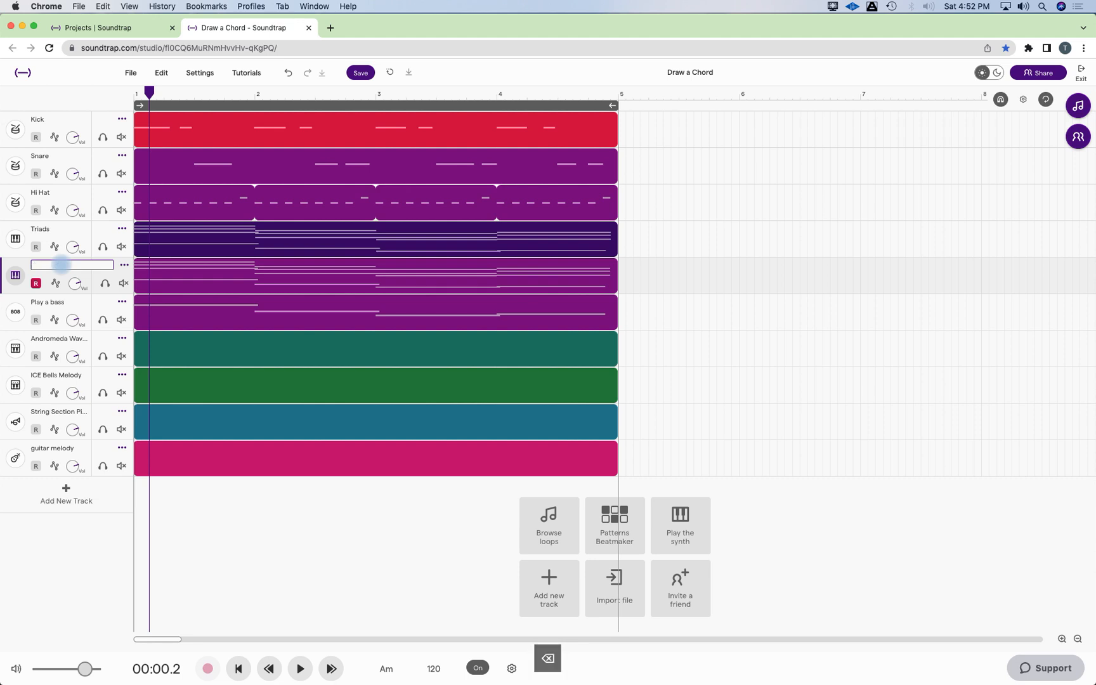
{"action": "type", "text": "Four Part Chords"}
{"action": "key", "text": "Return"}
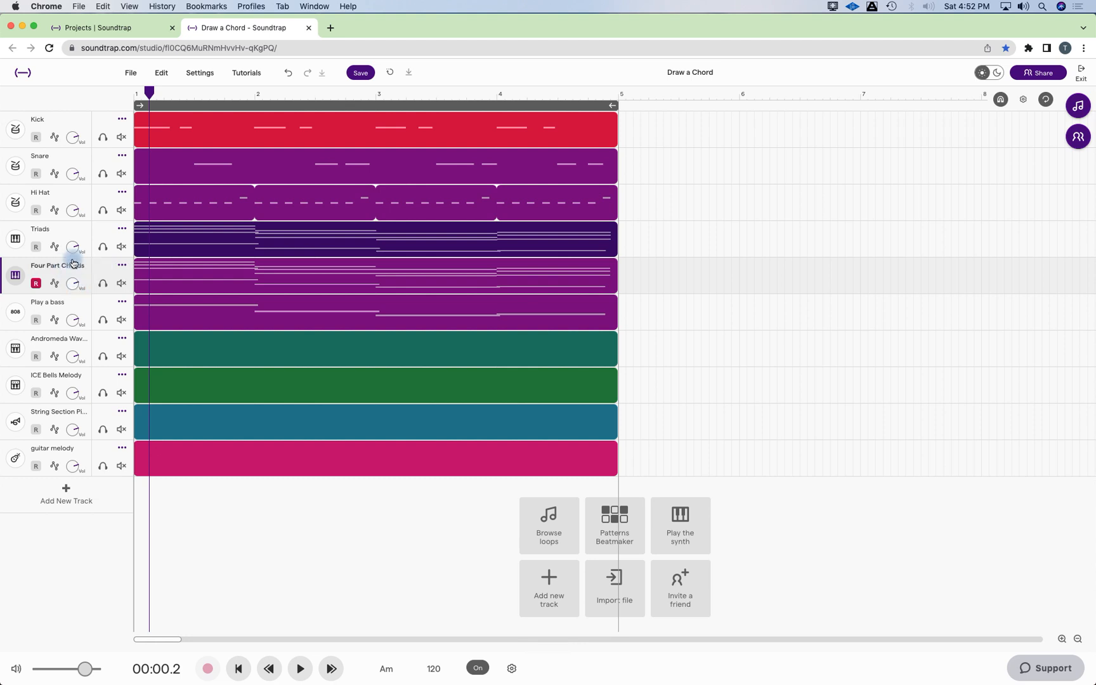
Return the playhead to the start and delete the duplicated region from the Four Part Chords track.
{"action": "left_click", "coordinate": [239, 668]}
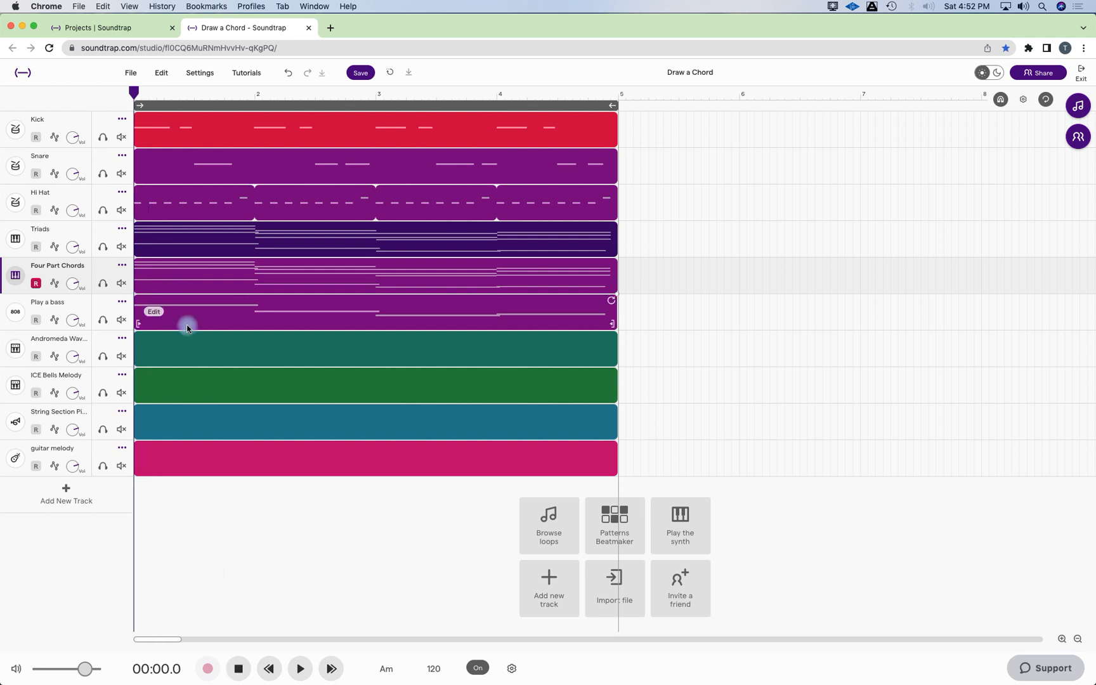
{"action": "left_click", "coordinate": [190, 273]}
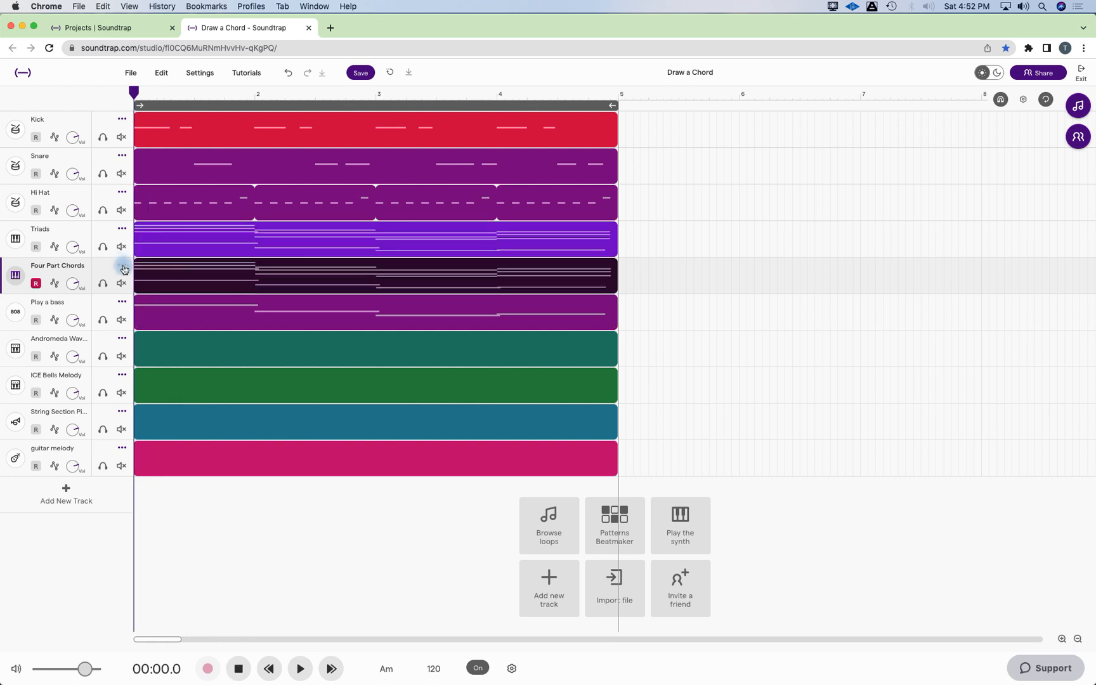
{"action": "key", "text": "BackSpace"}
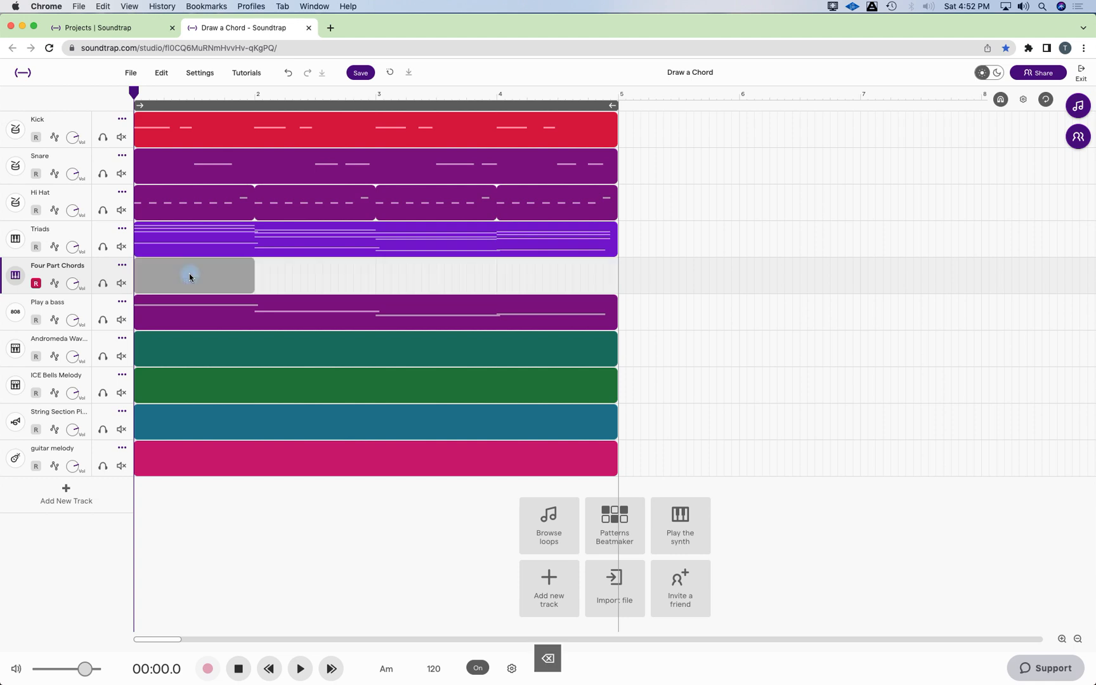
{"action": "double_click", "coordinate": [189, 274]}
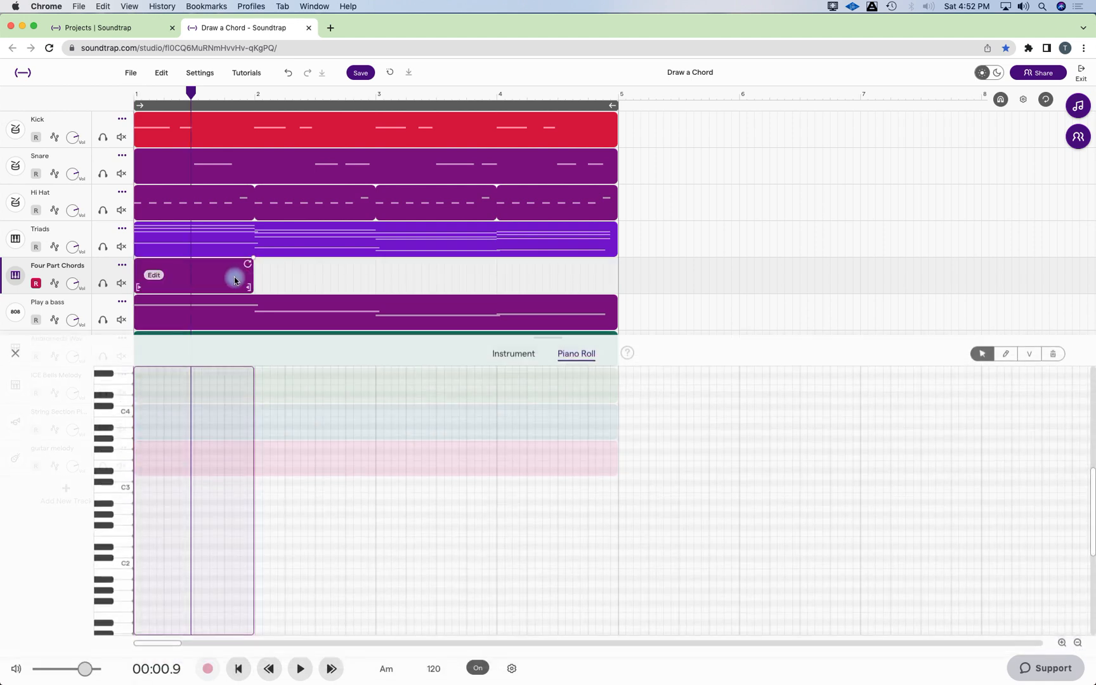
{"action": "left_click_drag", "start_coordinate": [250, 283], "coordinate": [614, 305]}
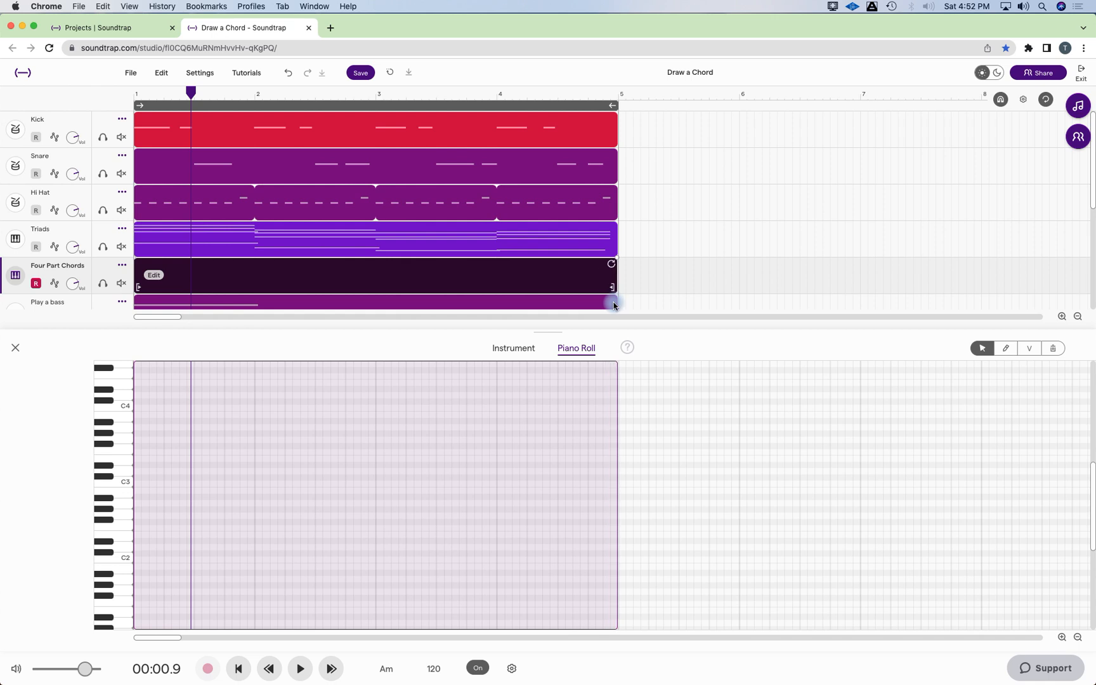
{"action": "left_click", "coordinate": [10, 349]}
{"action": "left_click", "coordinate": [238, 669]}
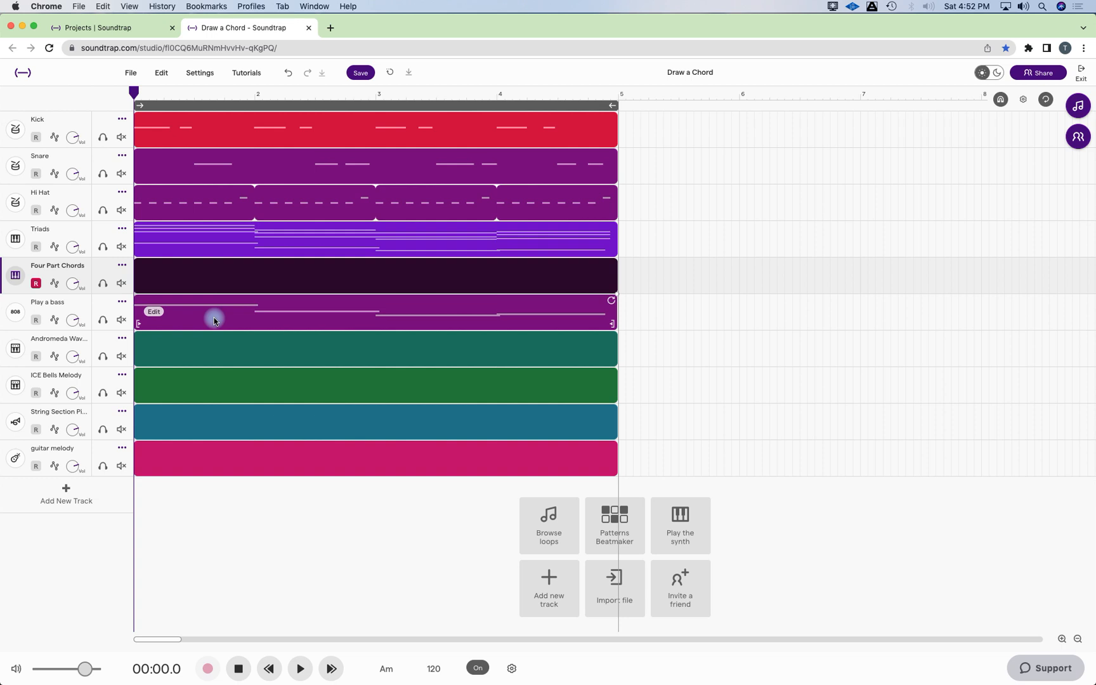
{"action": "left_click", "coordinate": [213, 240]}
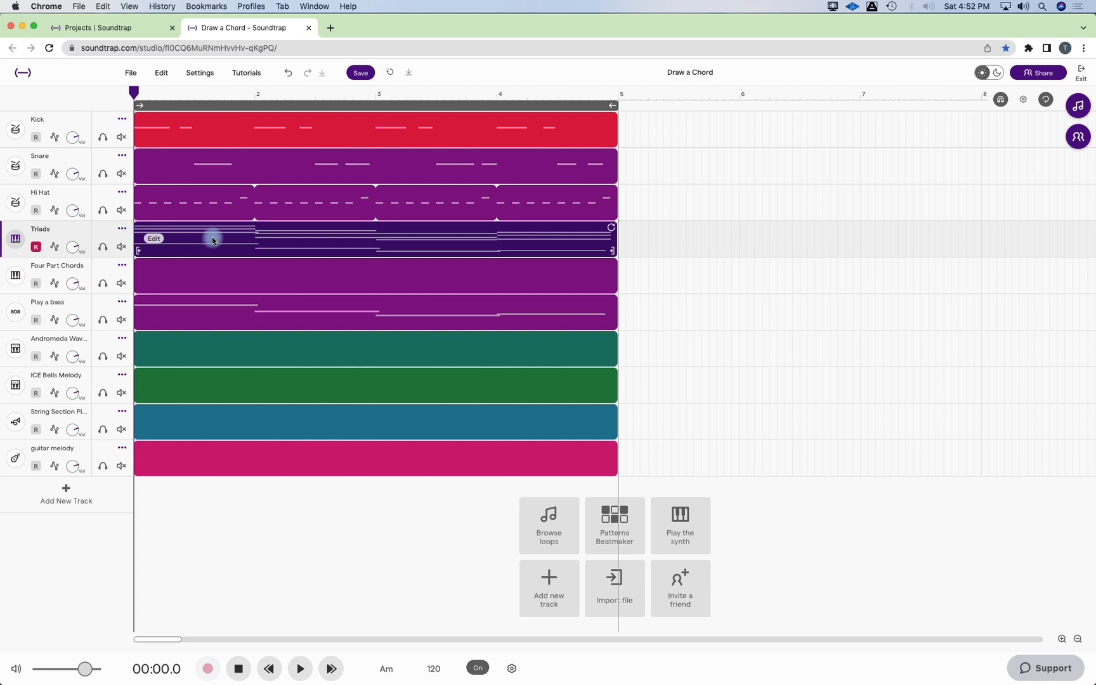
{"action": "left_click", "coordinate": [232, 278]}
{"action": "key", "text": "BackSpace"}
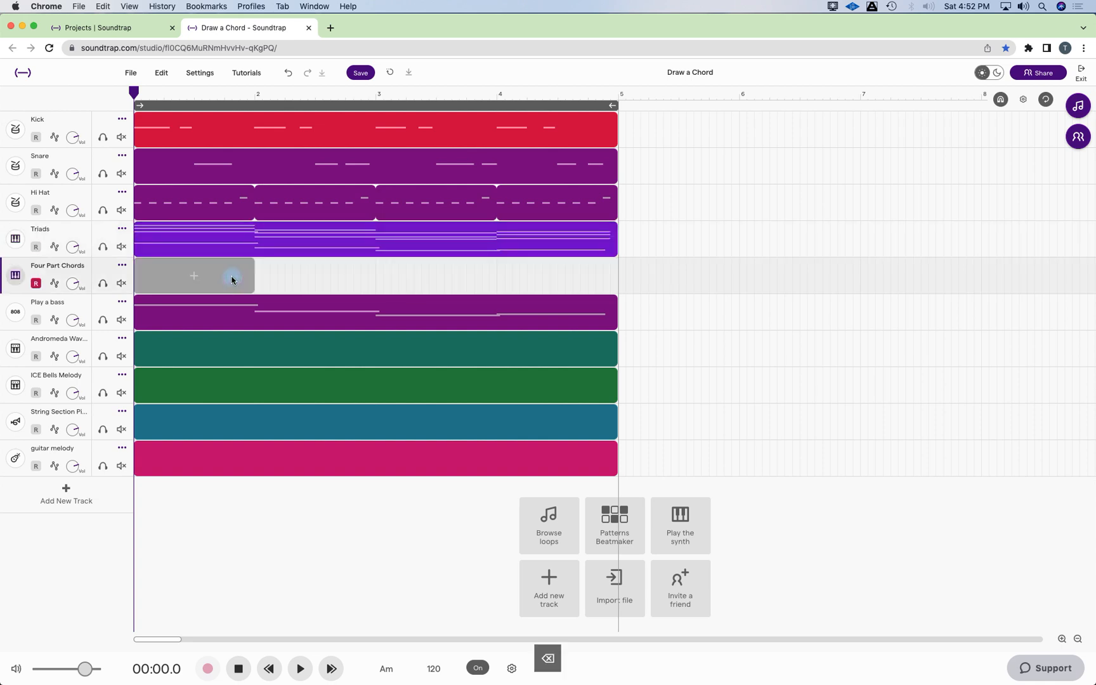
Copy the Triads region onto the Four Part Chords track, starting at bar 1.
{"action": "left_click", "coordinate": [208, 237]}
{"action": "left_click_drag", "start_coordinate": [207, 238], "coordinate": [205, 270]}
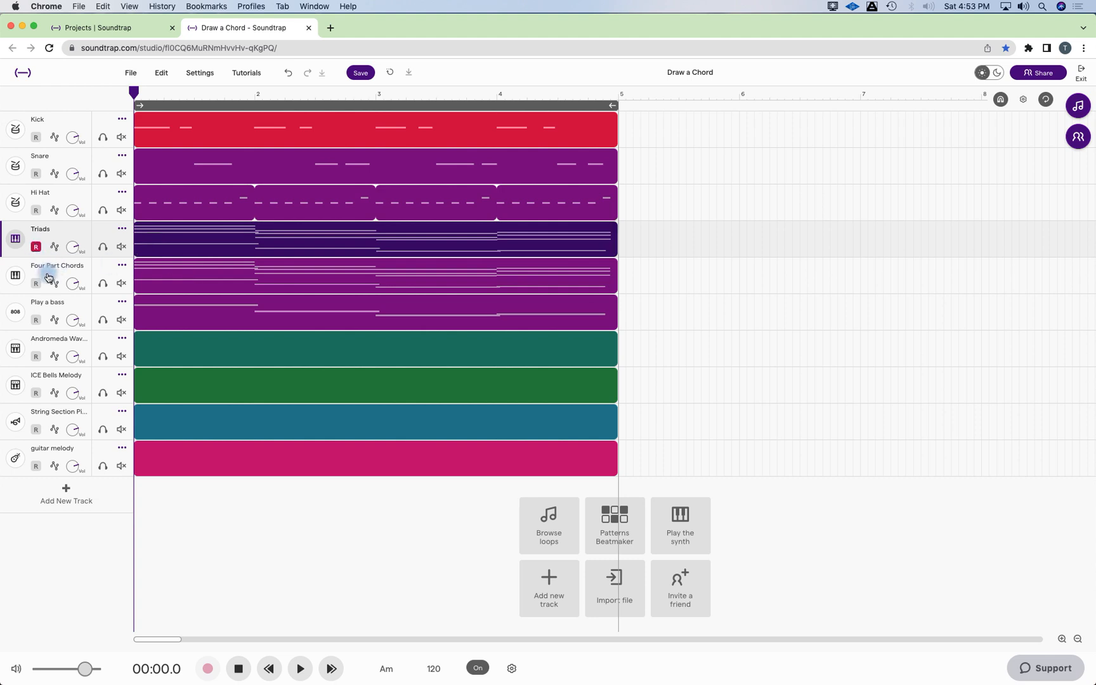
{"action": "left_click", "coordinate": [35, 282]}
{"action": "left_click", "coordinate": [36, 247]}
Show the instrument keyboard for the Four Part Chords region and audition C3, E3, G3 and B3 together.
{"action": "double_click", "coordinate": [220, 277]}
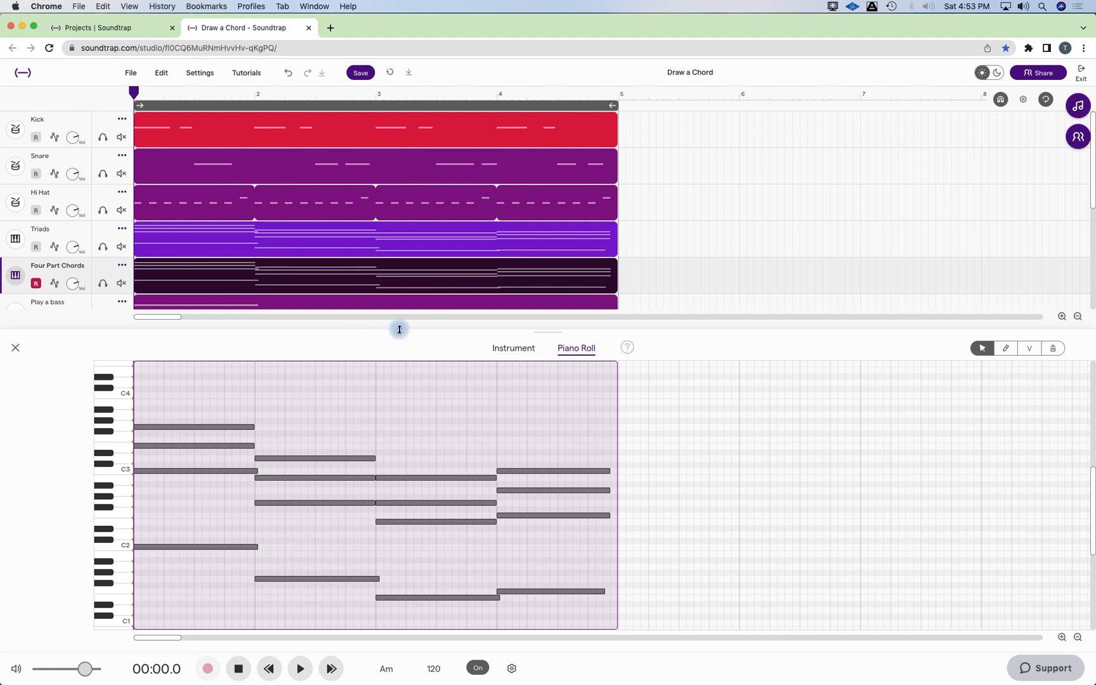
{"action": "left_click", "coordinate": [511, 350]}
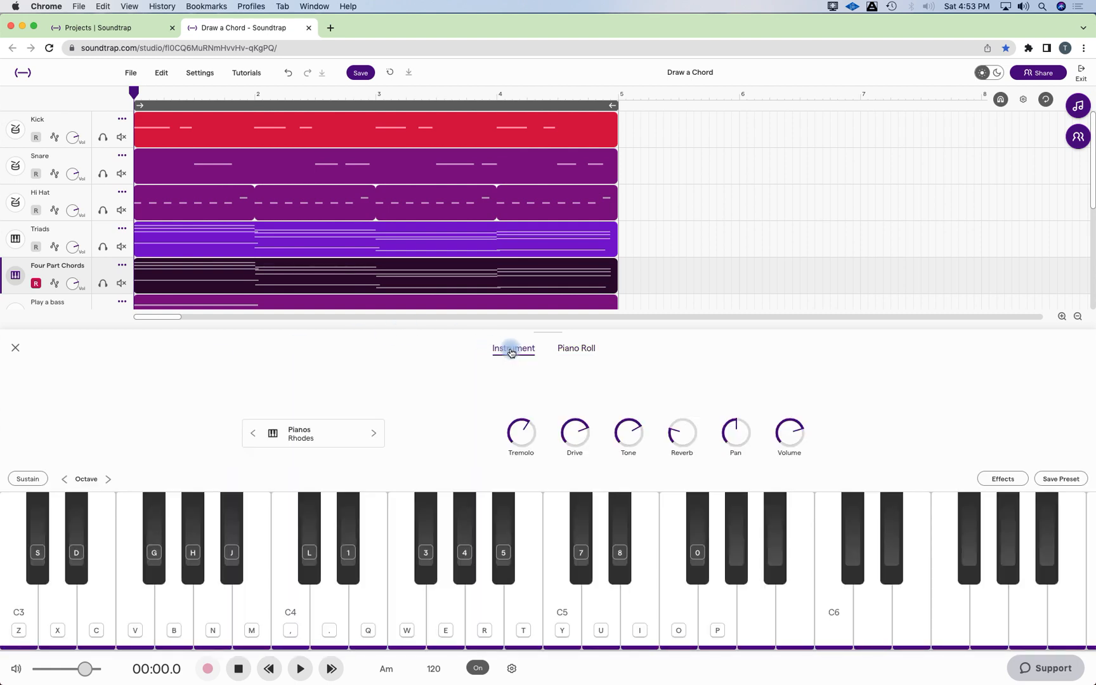
{"action": "key", "text": "z"}
{"action": "key", "text": "c"}
{"action": "key", "text": "b"}
{"action": "key", "text": "m"}
{"action": "key", "text": "z"}
{"action": "key", "text": "c"}
{"action": "key", "text": "b"}
{"action": "key", "text": "m"}
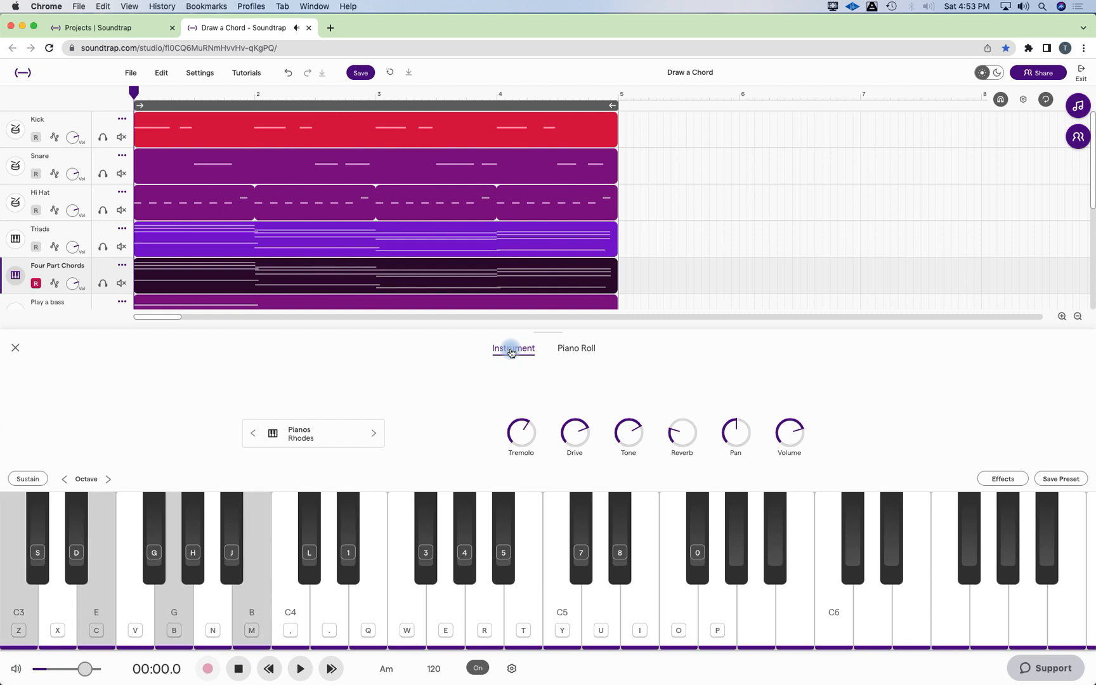
{"action": "key", "text": "z"}
{"action": "key", "text": "c"}
{"action": "key", "text": "b"}
{"action": "key", "text": "m"}
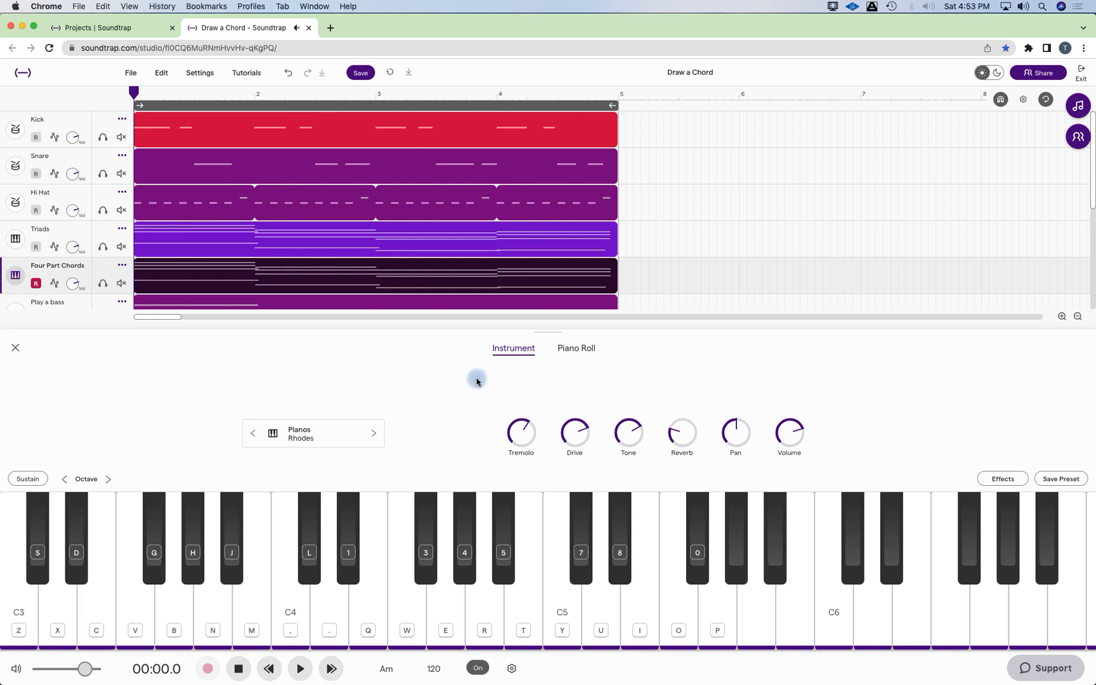
Lower the keyboard by two octaves while auditioning the chord tones C3, E3, G3 and B3, and close the editor.
{"action": "left_click", "coordinate": [65, 481]}
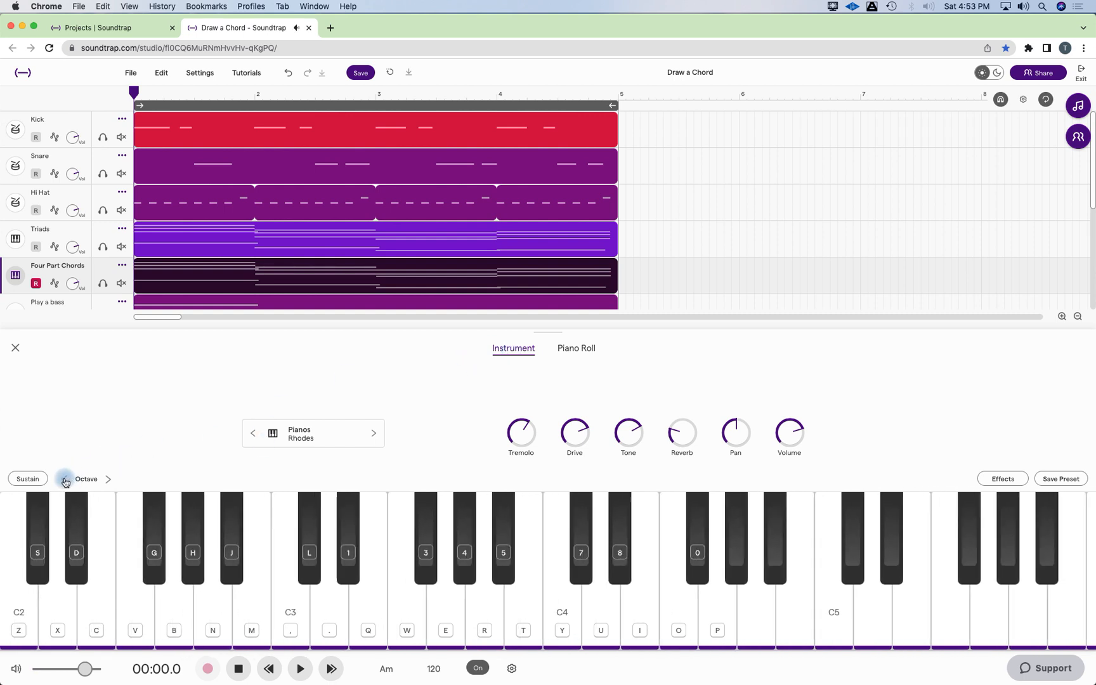
{"action": "key", "text": "q"}
{"action": "key", "text": "e"}
{"action": "key", "text": "t"}
{"action": "left_click", "coordinate": [65, 480]}
{"action": "key", "text": "y"}
{"action": "key", "text": "i"}
{"action": "key", "text": "p"}
{"action": "key", "text": "bracketright"}
{"action": "left_click", "coordinate": [16, 347]}
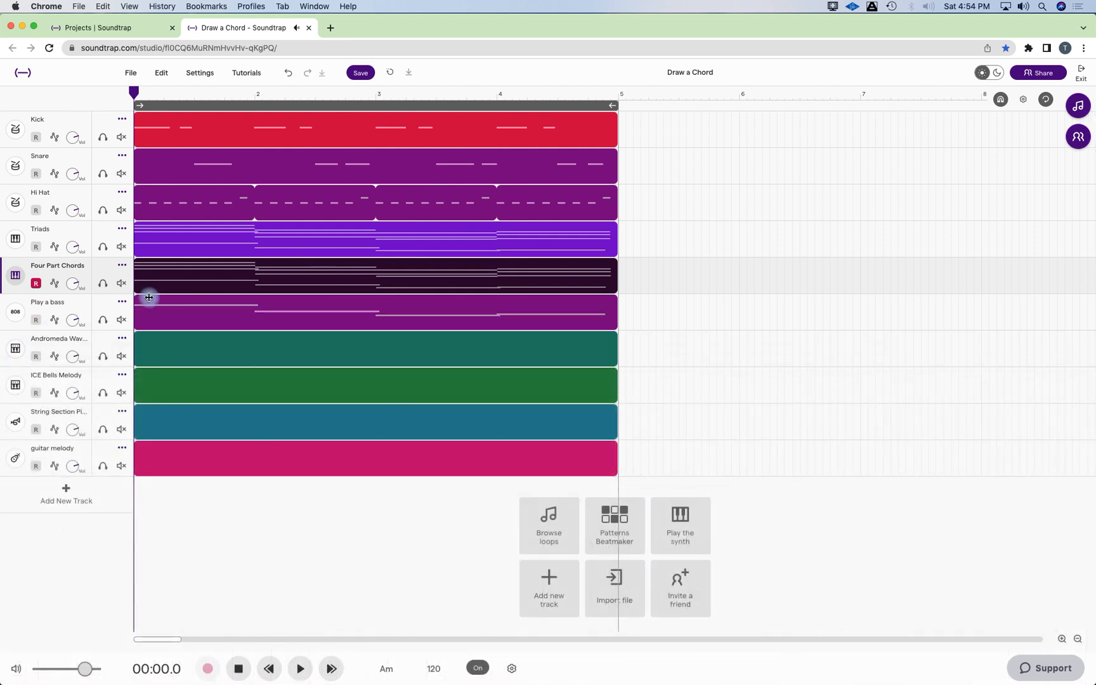
Draw a one-bar B3 above the G3 in bar 1 of the Four Part Chords region.
{"action": "double_click", "coordinate": [194, 273]}
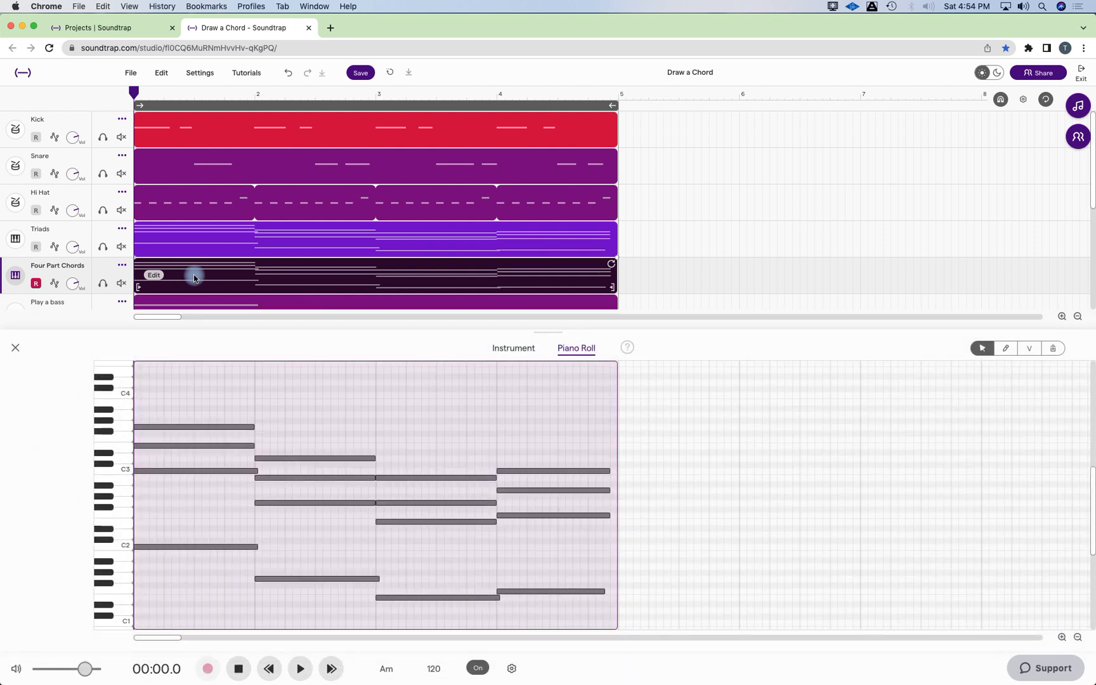
{"action": "left_click", "coordinate": [1006, 348]}
{"action": "left_click", "coordinate": [171, 428]}
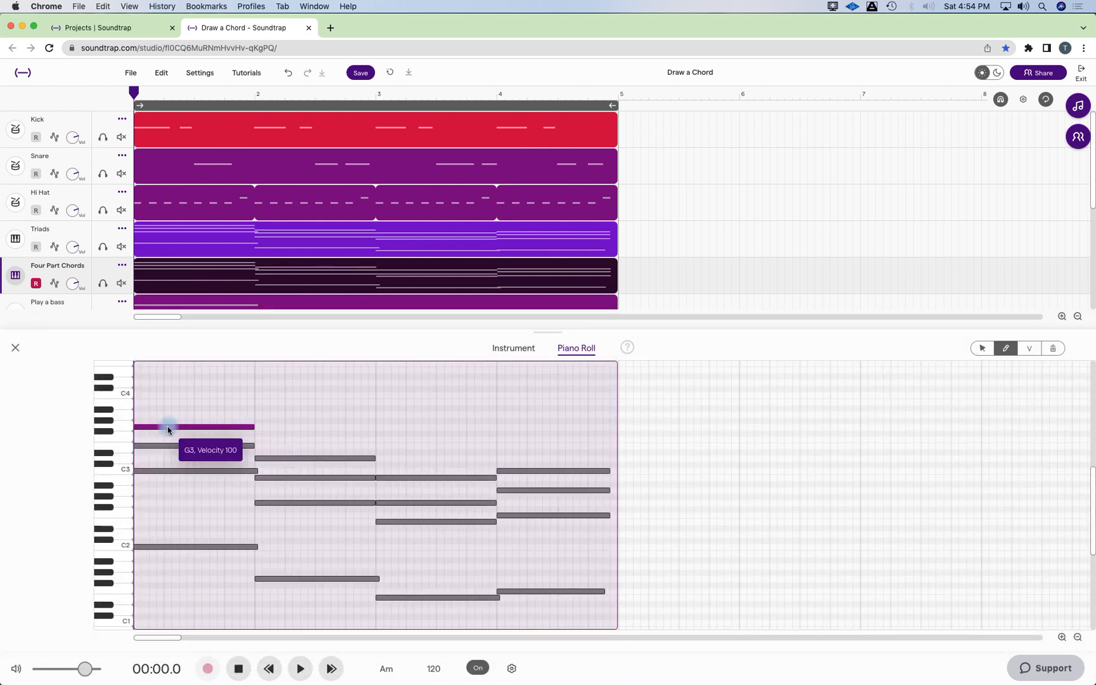
{"action": "left_click", "coordinate": [137, 412]}
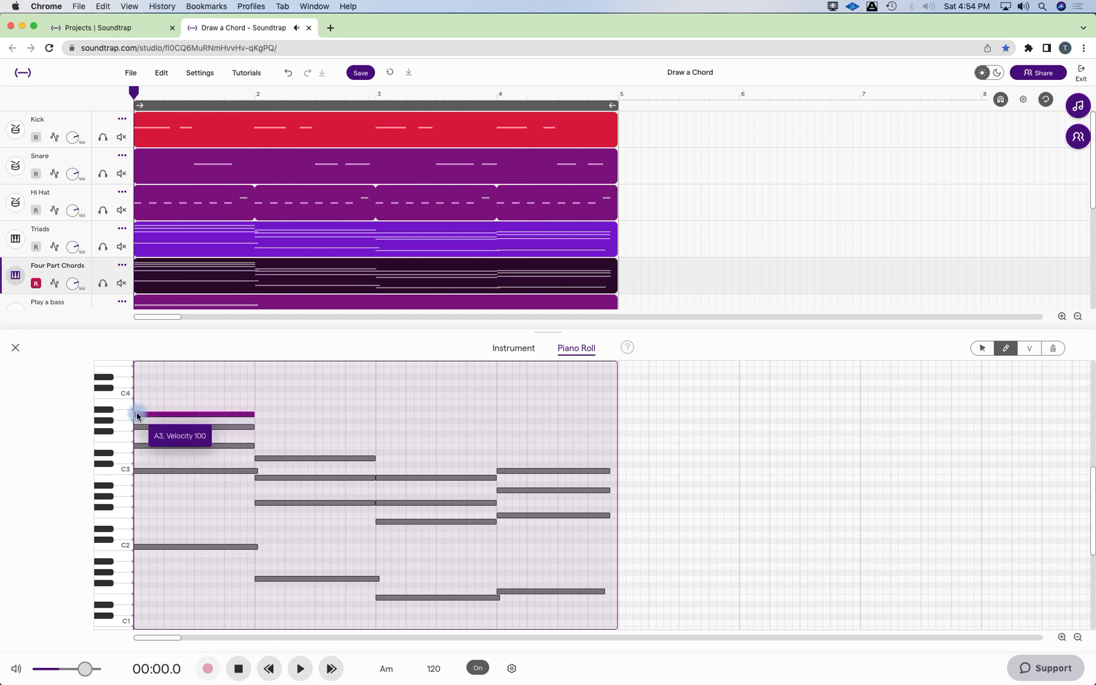
{"action": "left_click_drag", "start_coordinate": [150, 413], "coordinate": [150, 402]}
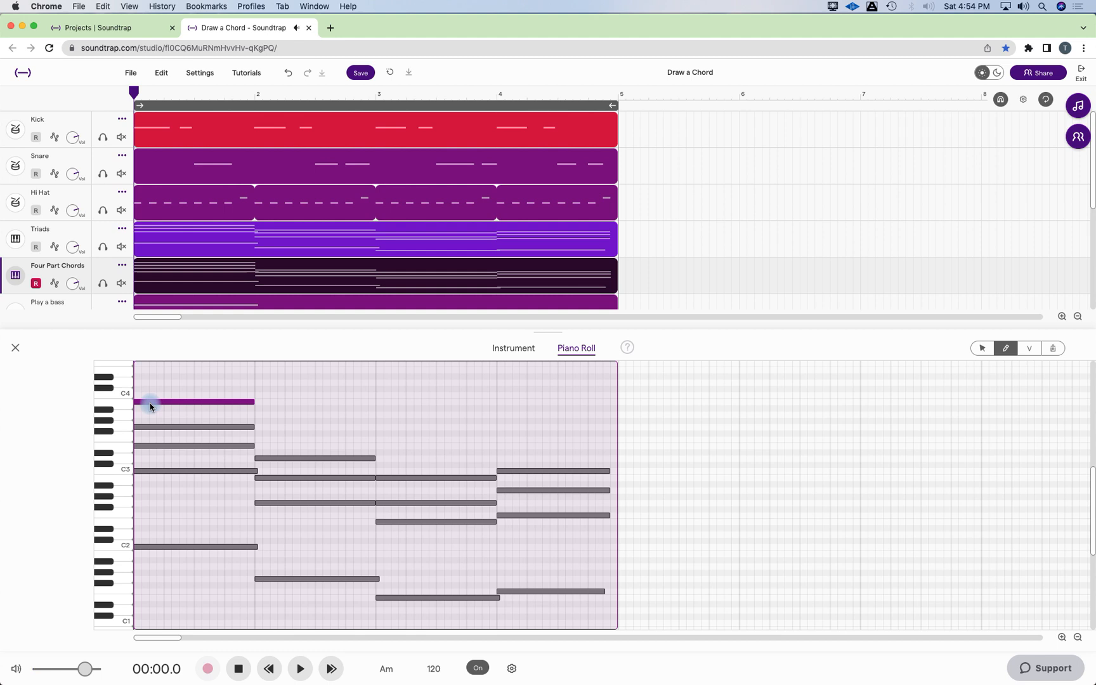
Audition the bar 2 root note, play C3, E3, G3, B3 and D4 on the instrument keyboard, and close the editor.
{"action": "left_click", "coordinate": [290, 579]}
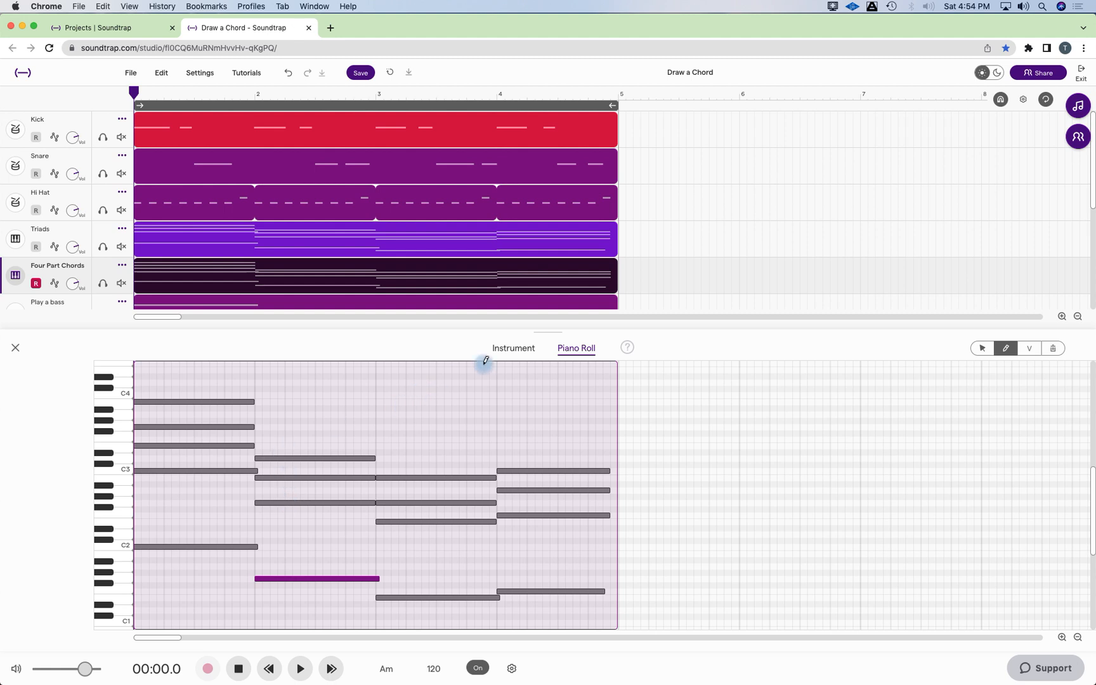
{"action": "left_click", "coordinate": [512, 348]}
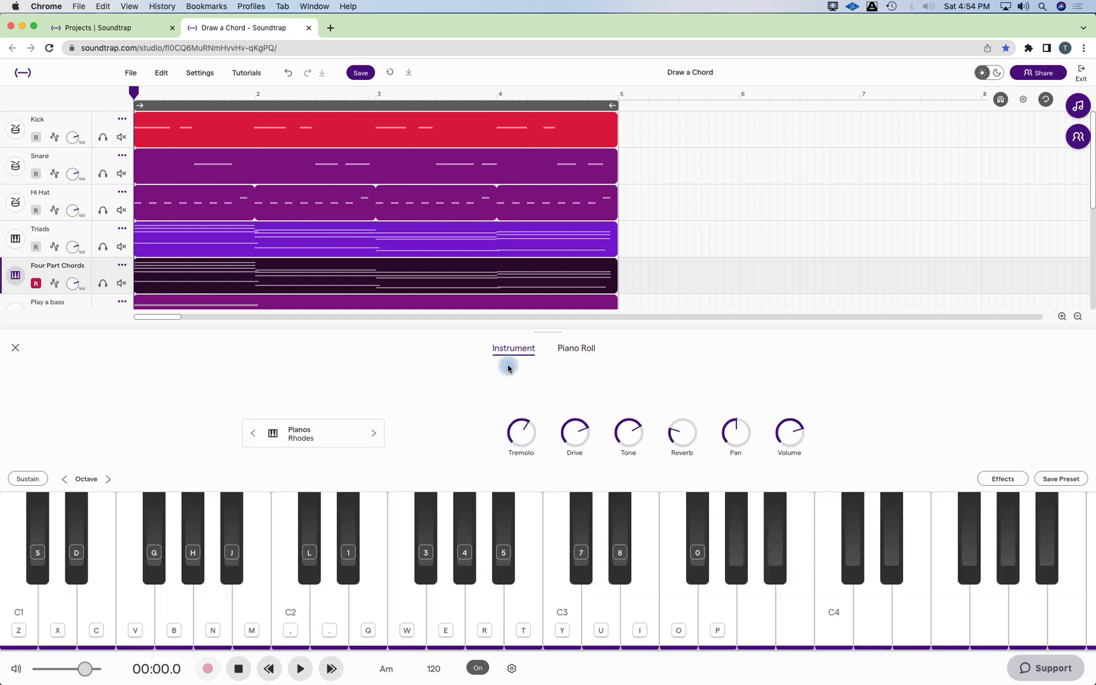
{"action": "key", "text": "p"}
{"action": "key", "text": "y"}
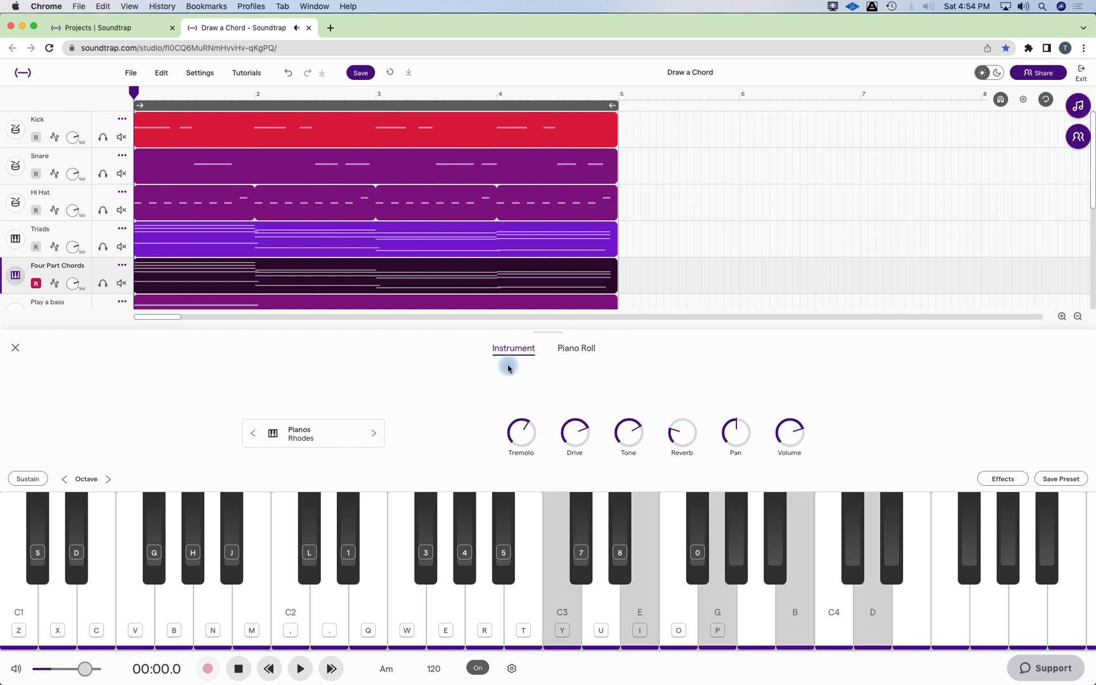
{"action": "key", "text": "e"}
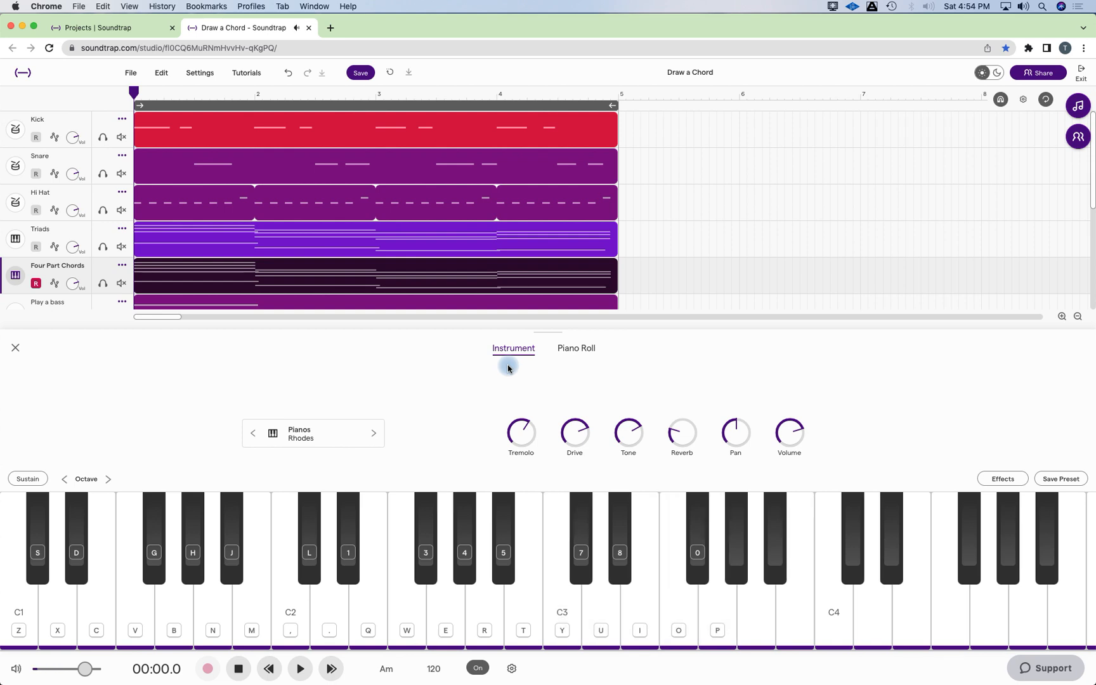
{"action": "key", "text": "y"}
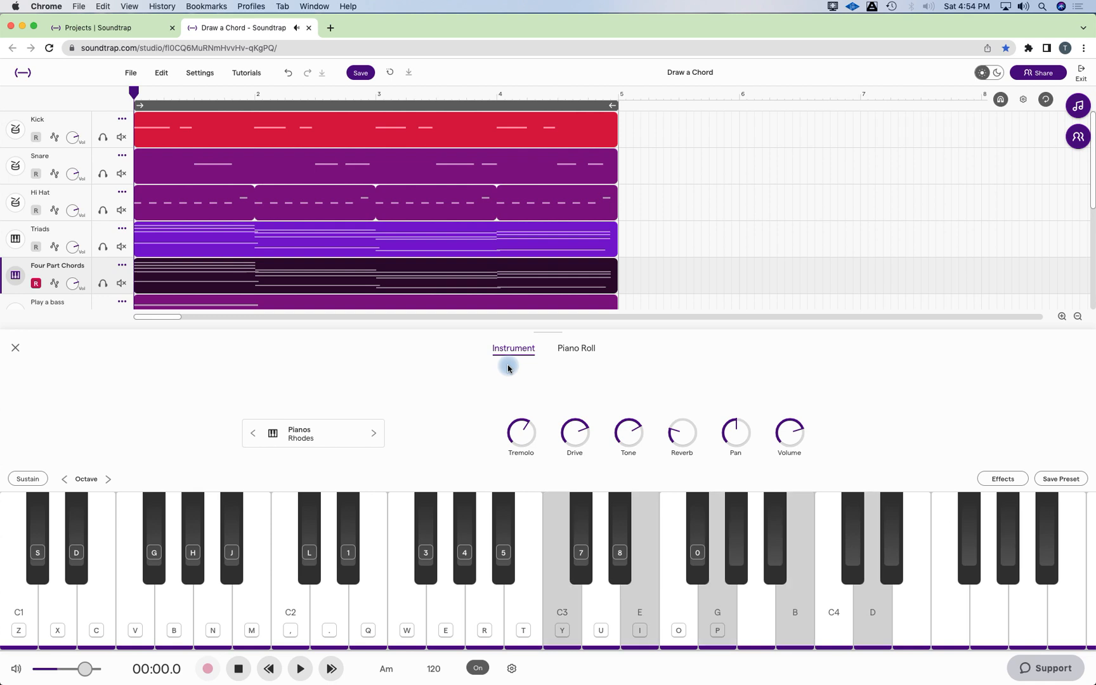
{"action": "key", "text": "e"}
{"action": "key", "text": "i"}
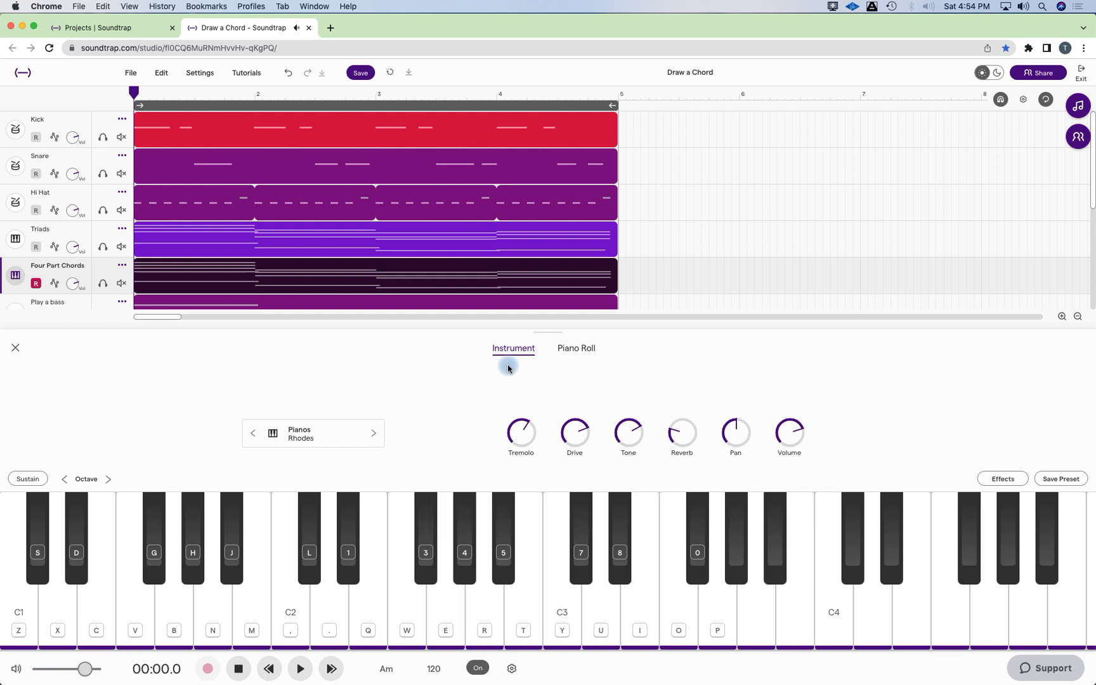
{"action": "left_click", "coordinate": [13, 350]}
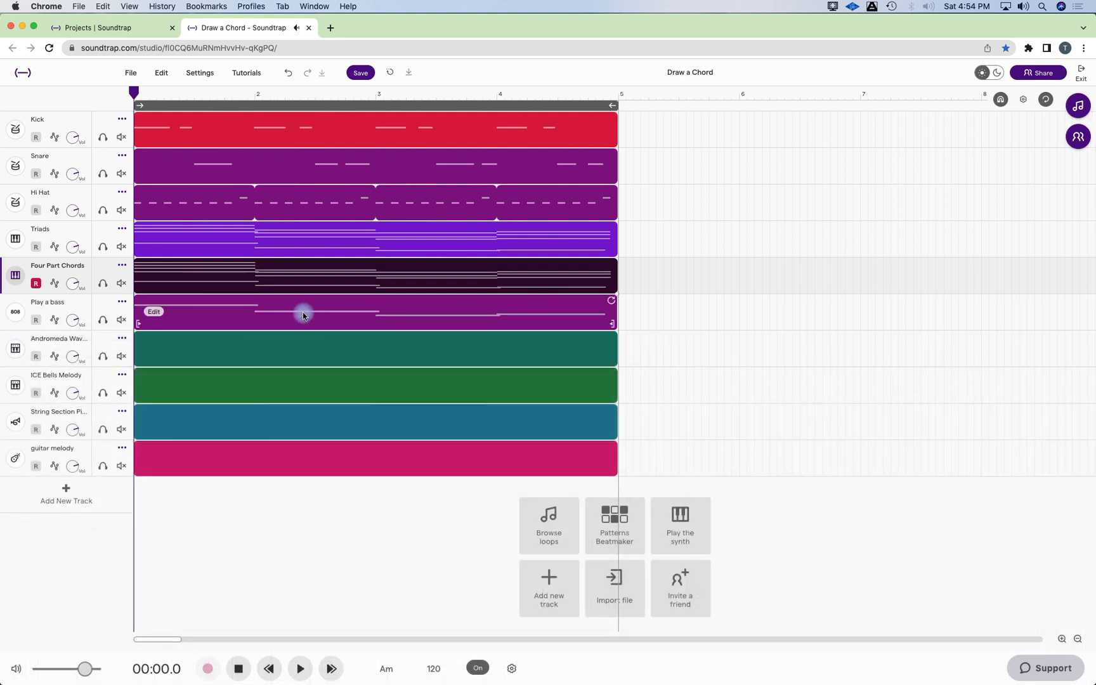
Open the Four Part Chords region in the piano roll and draw a one-bar E3 above the D3 in bar 2.
{"action": "double_click", "coordinate": [307, 280]}
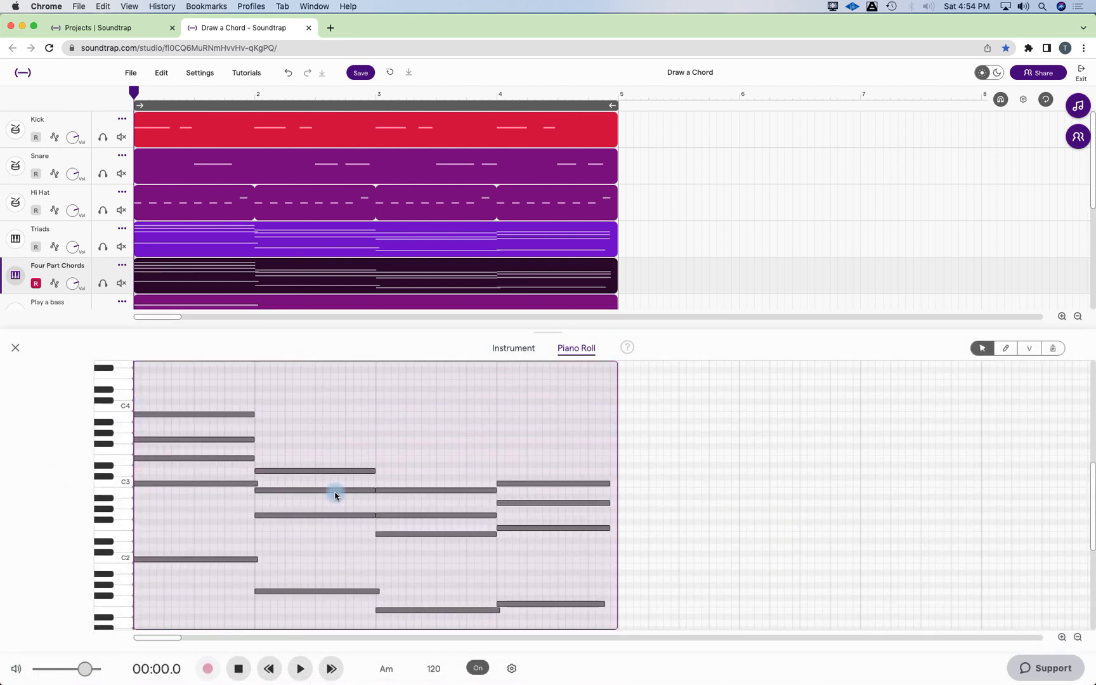
{"action": "left_click", "coordinate": [301, 516]}
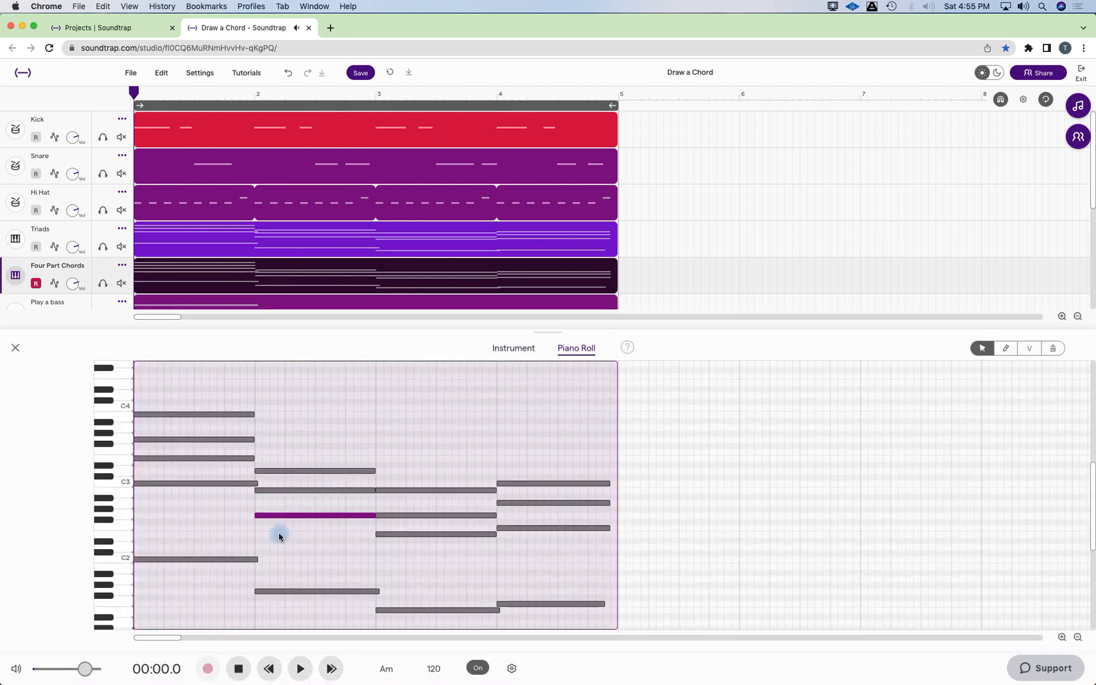
{"action": "left_click", "coordinate": [1006, 348]}
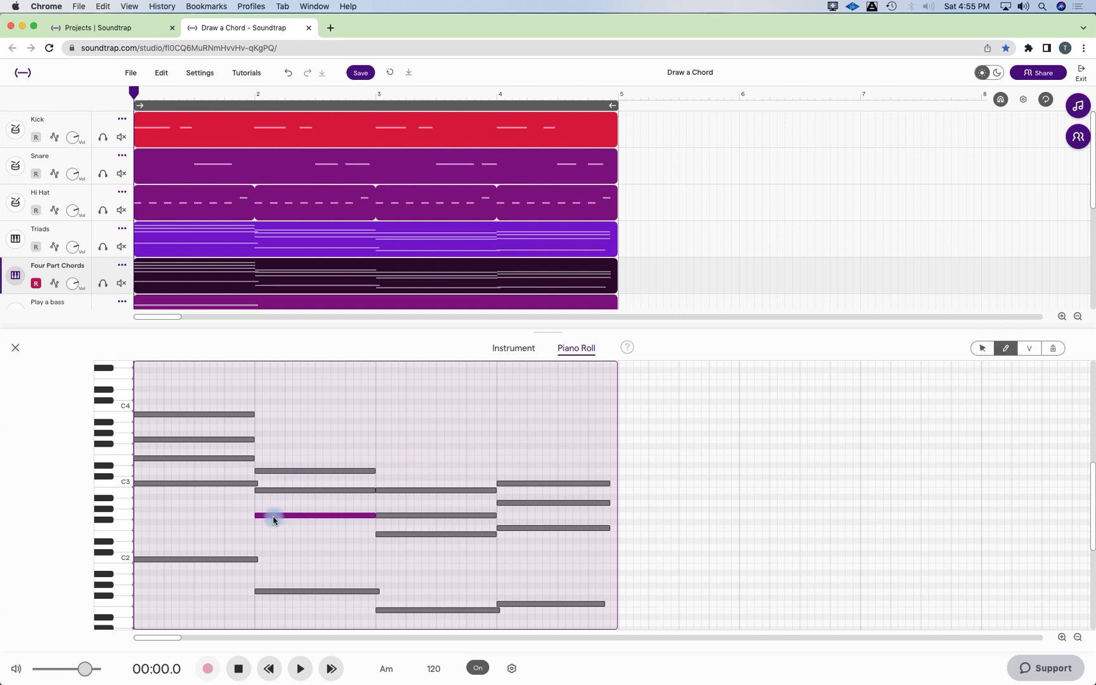
{"action": "left_click", "coordinate": [268, 470]}
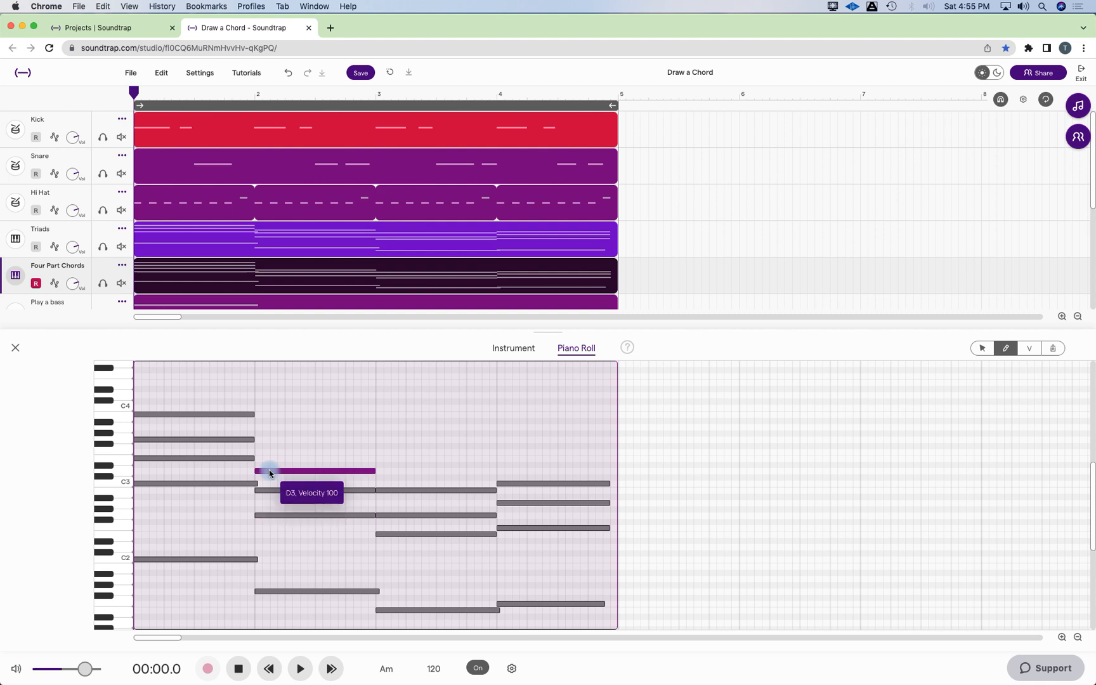
{"action": "left_click", "coordinate": [263, 457]}
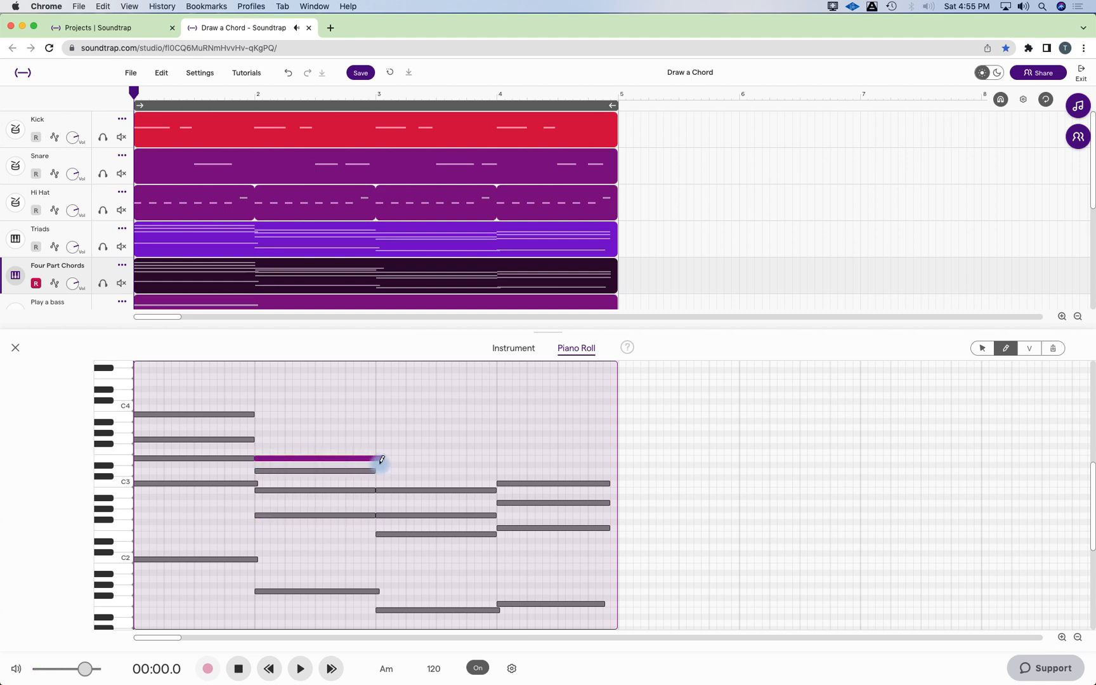
Draw a D3 above the top note of the bar 3 chord and trim its end to the bar 4 line.
{"action": "left_click", "coordinate": [401, 490]}
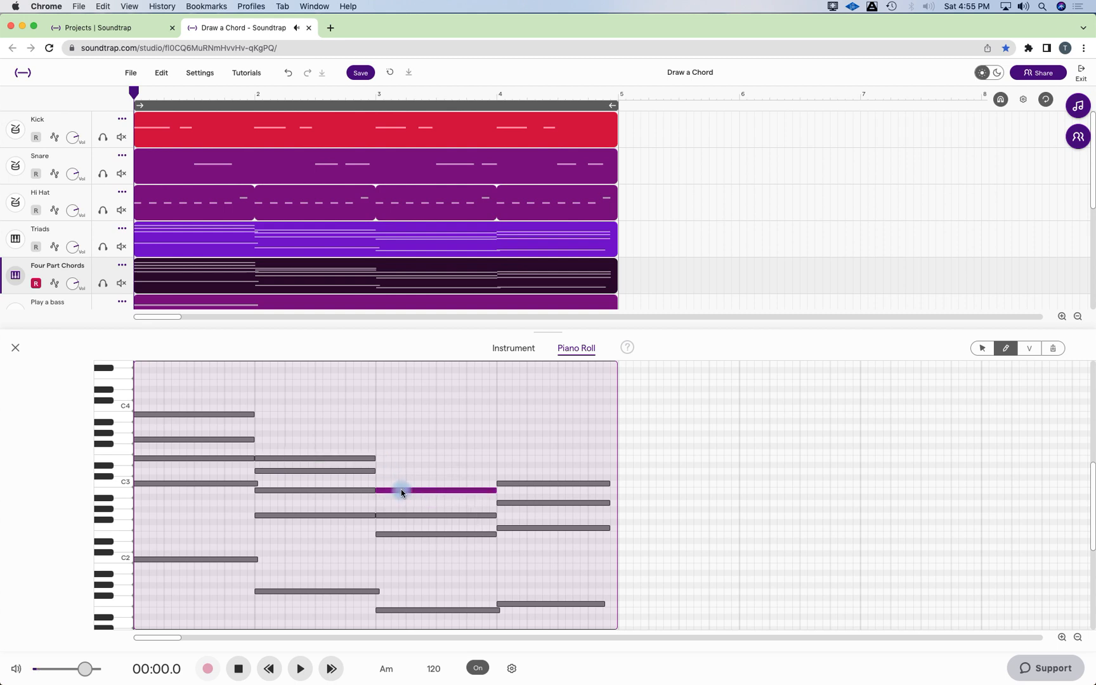
{"action": "left_click_drag", "start_coordinate": [400, 489], "coordinate": [380, 472]}
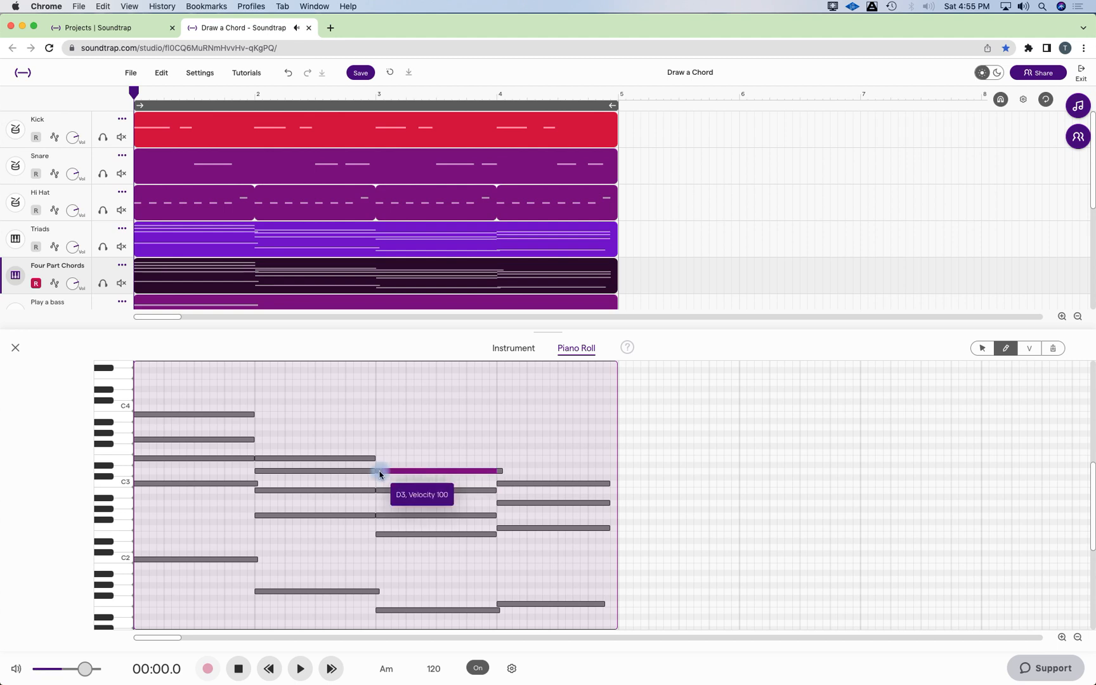
{"action": "left_click", "coordinate": [500, 470]}
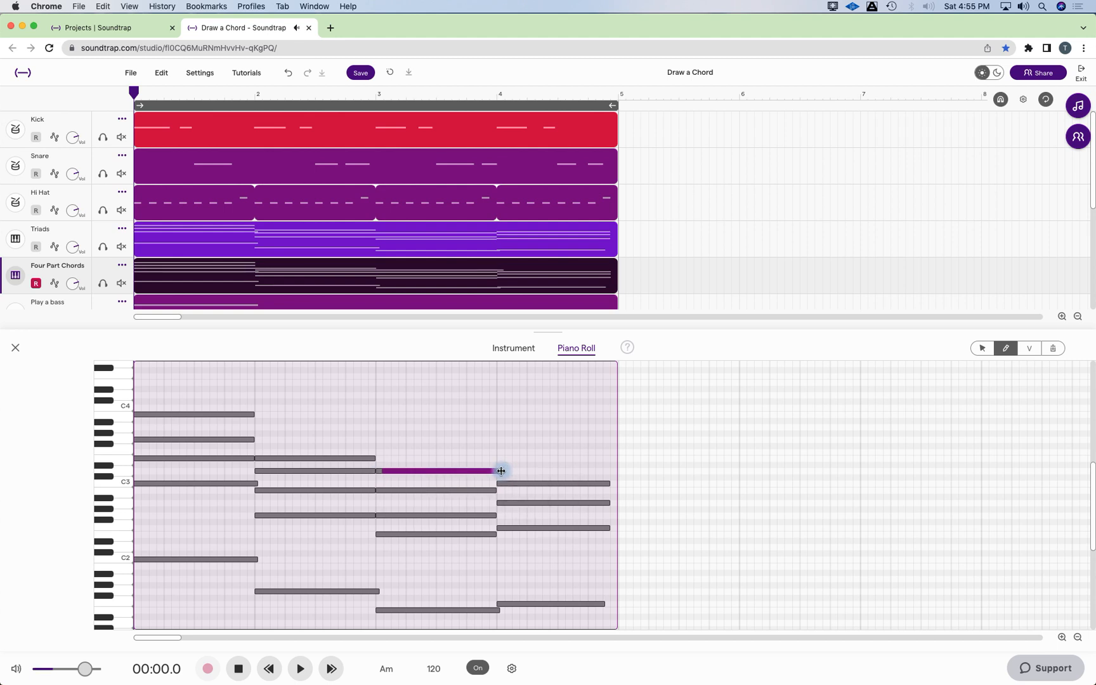
{"action": "left_click", "coordinate": [499, 472]}
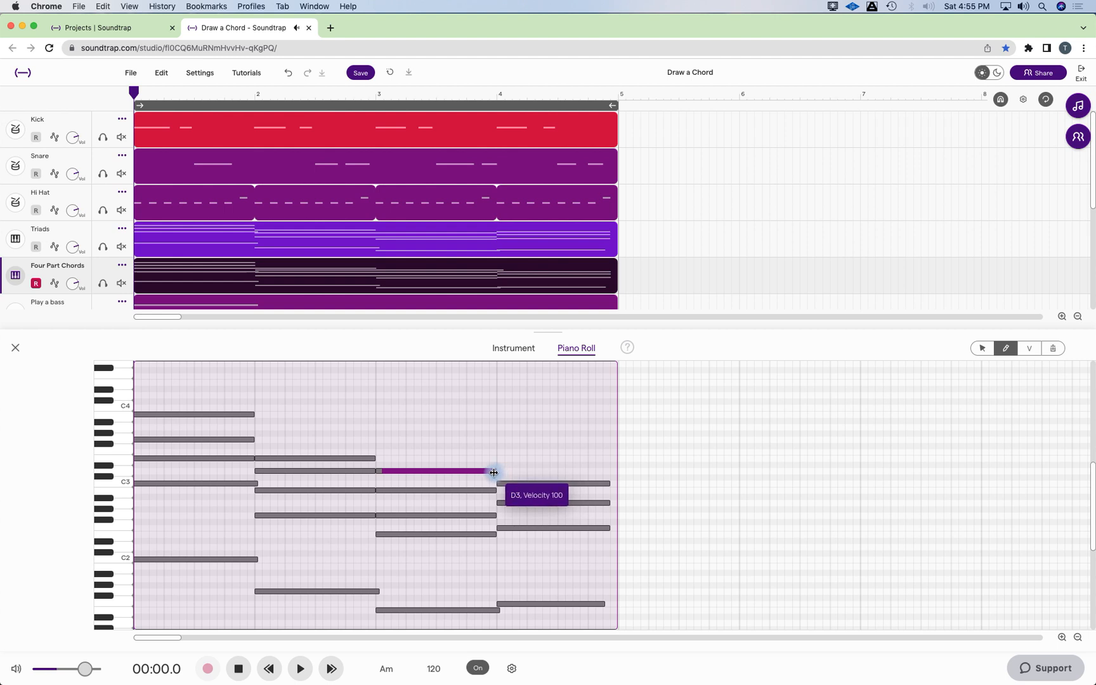
Audition the bar 4 chord tones, draw a one-bar E3 above the C3 in bar 4, and close the editor.
{"action": "left_click", "coordinate": [519, 527]}
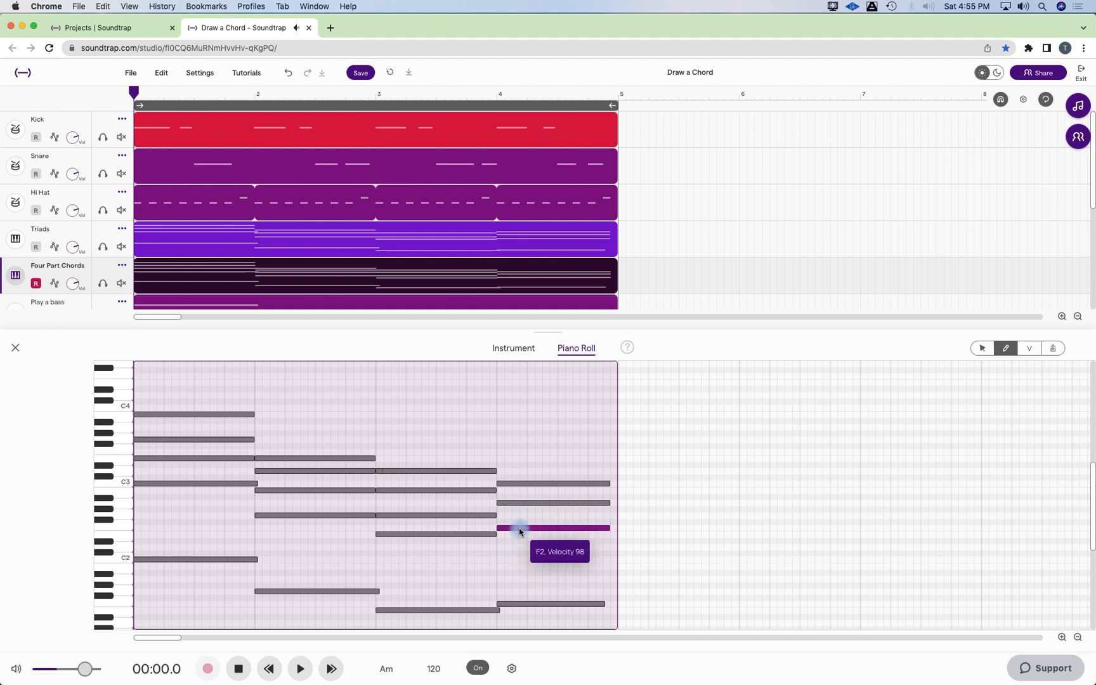
{"action": "left_click", "coordinate": [521, 504]}
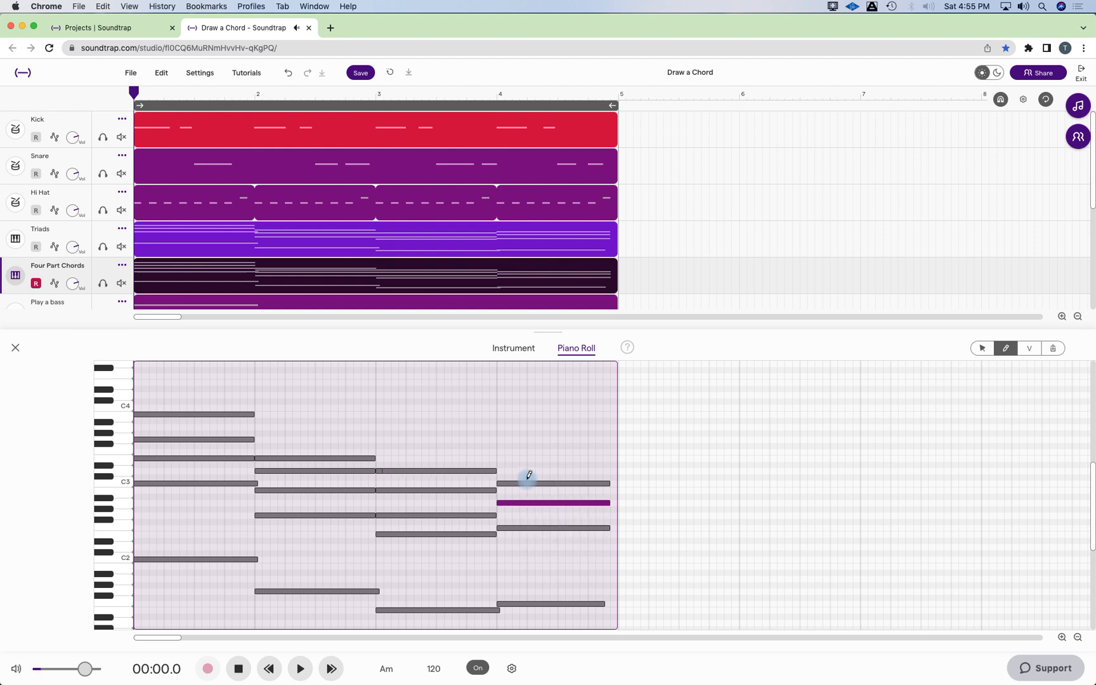
{"action": "left_click", "coordinate": [524, 484]}
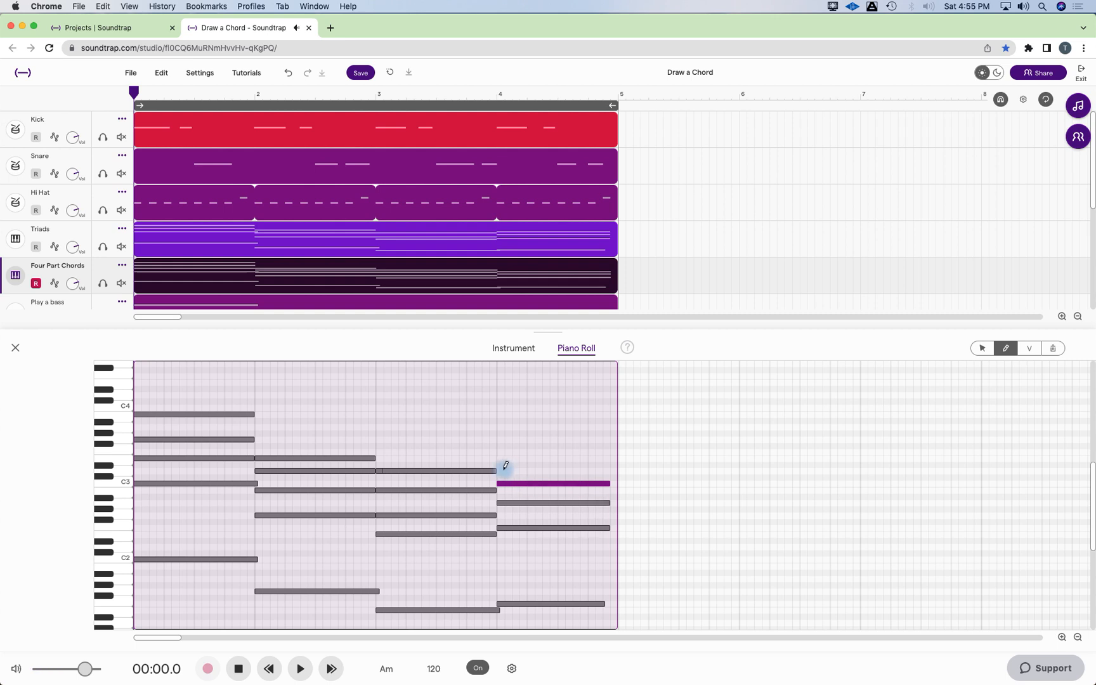
{"action": "left_click", "coordinate": [506, 470]}
{"action": "left_click_drag", "start_coordinate": [506, 470], "coordinate": [521, 460]}
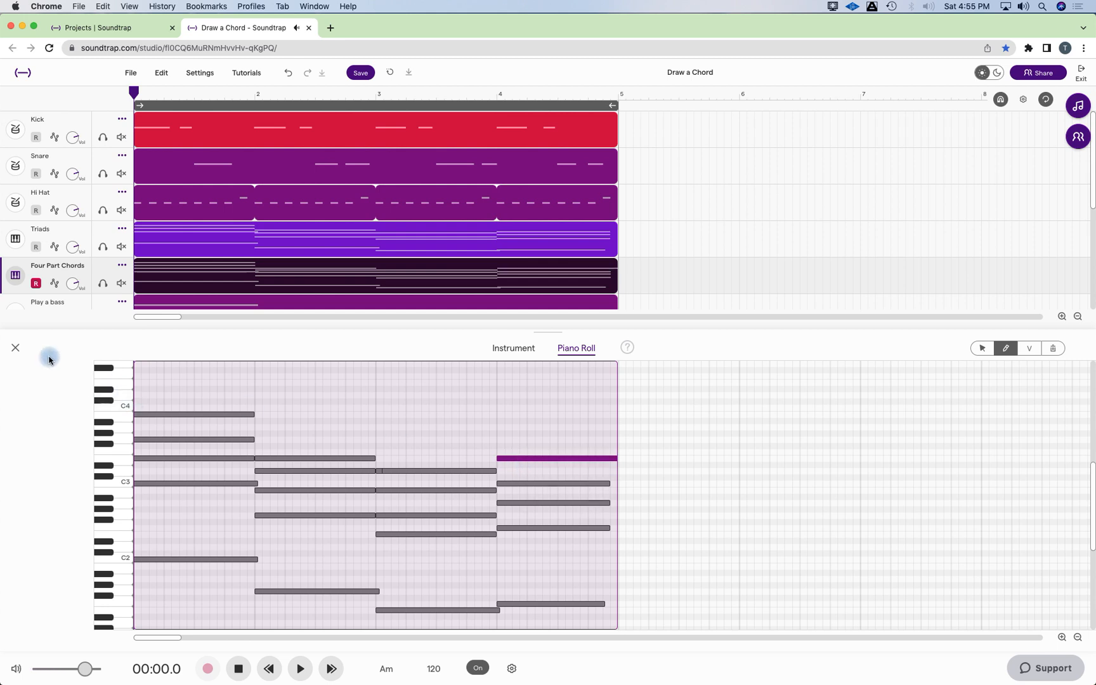
{"action": "left_click", "coordinate": [15, 347]}
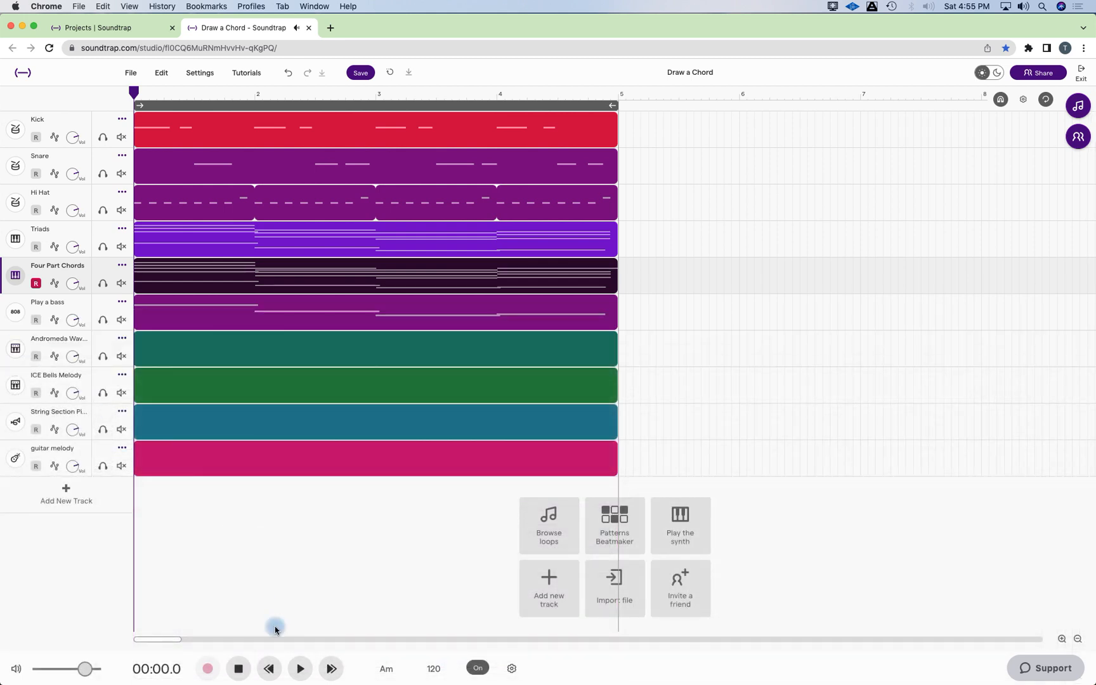
Mute the Hi Hat track and play the arrangement from the start through bar 4.
{"action": "left_click", "coordinate": [121, 211]}
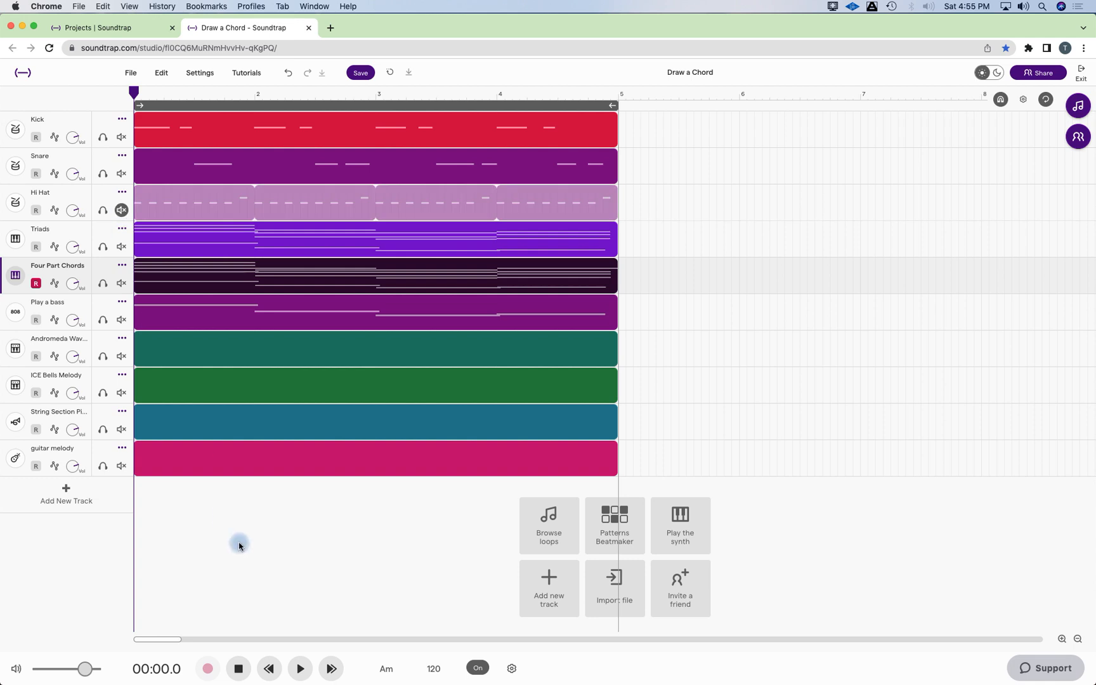
{"action": "left_click", "coordinate": [301, 669]}
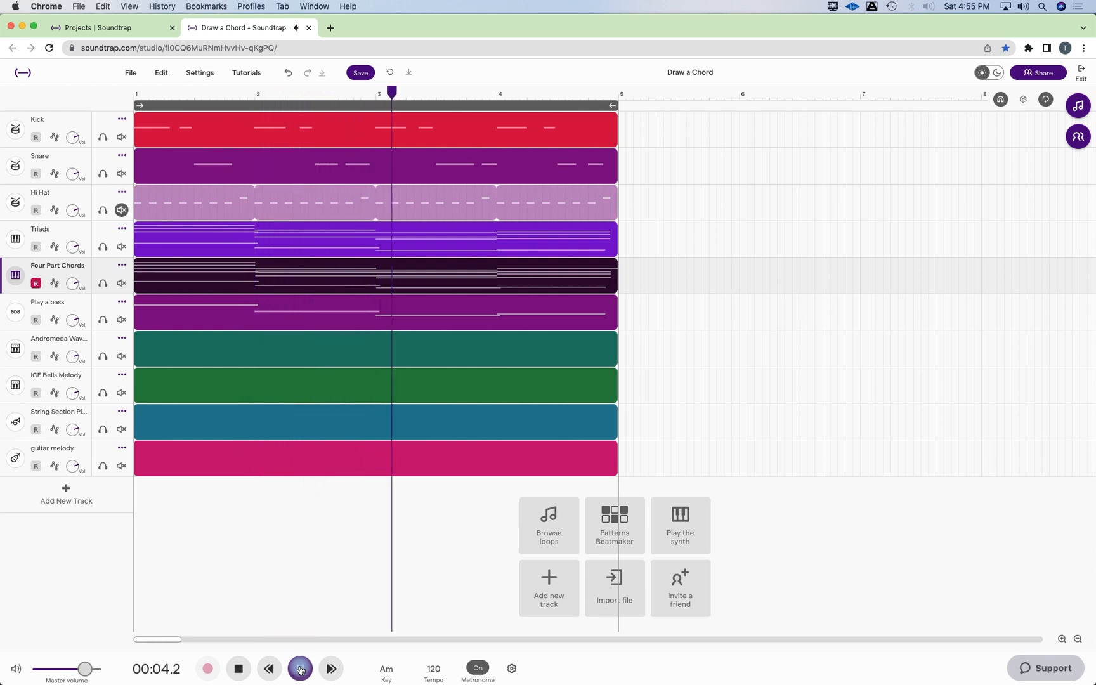
{"action": "left_click", "coordinate": [235, 669]}
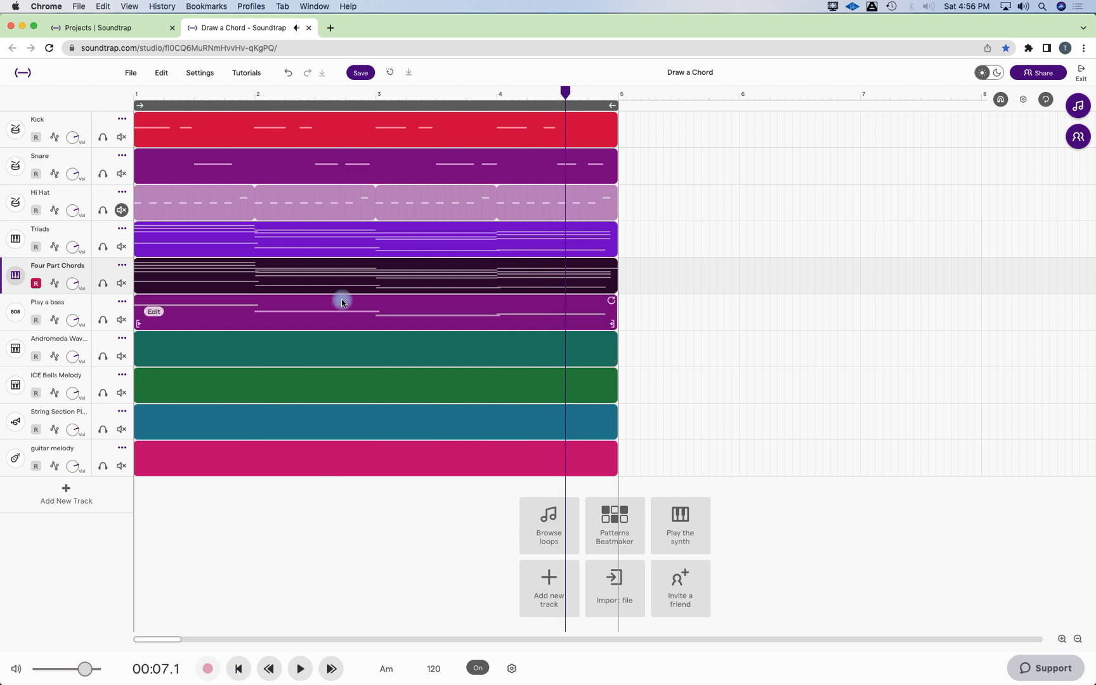
Reopen the Four Part Chords region, trim the bar 3 E1 to the bar line, and align the ends of all bar 4 notes.
{"action": "double_click", "coordinate": [328, 281]}
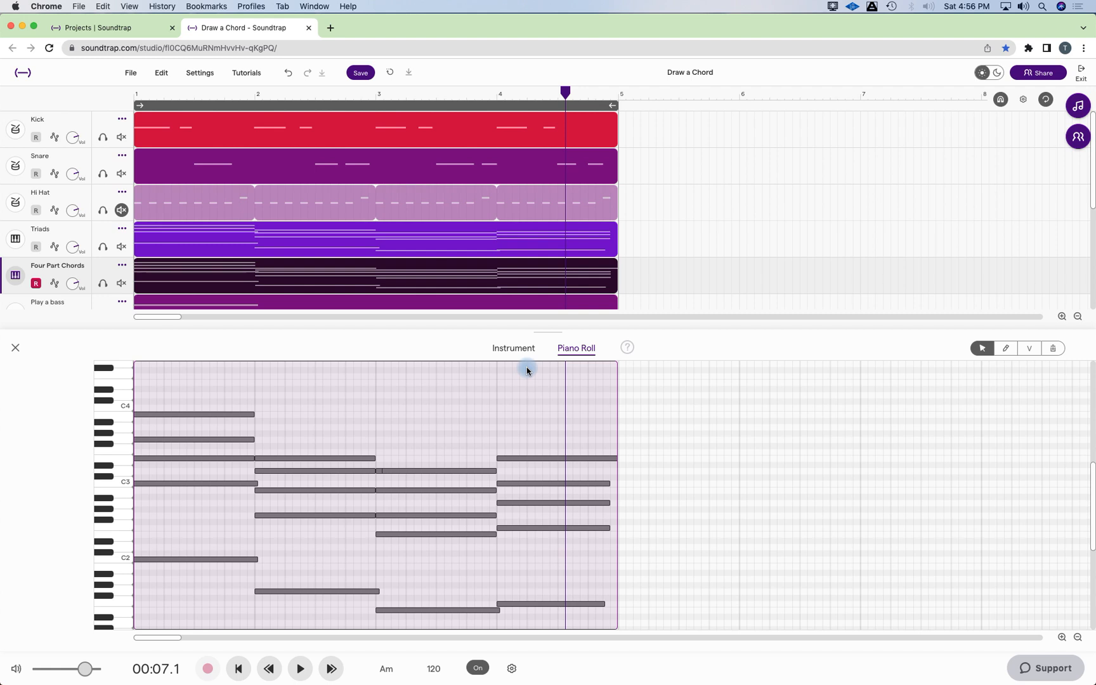
{"action": "left_click", "coordinate": [499, 610]}
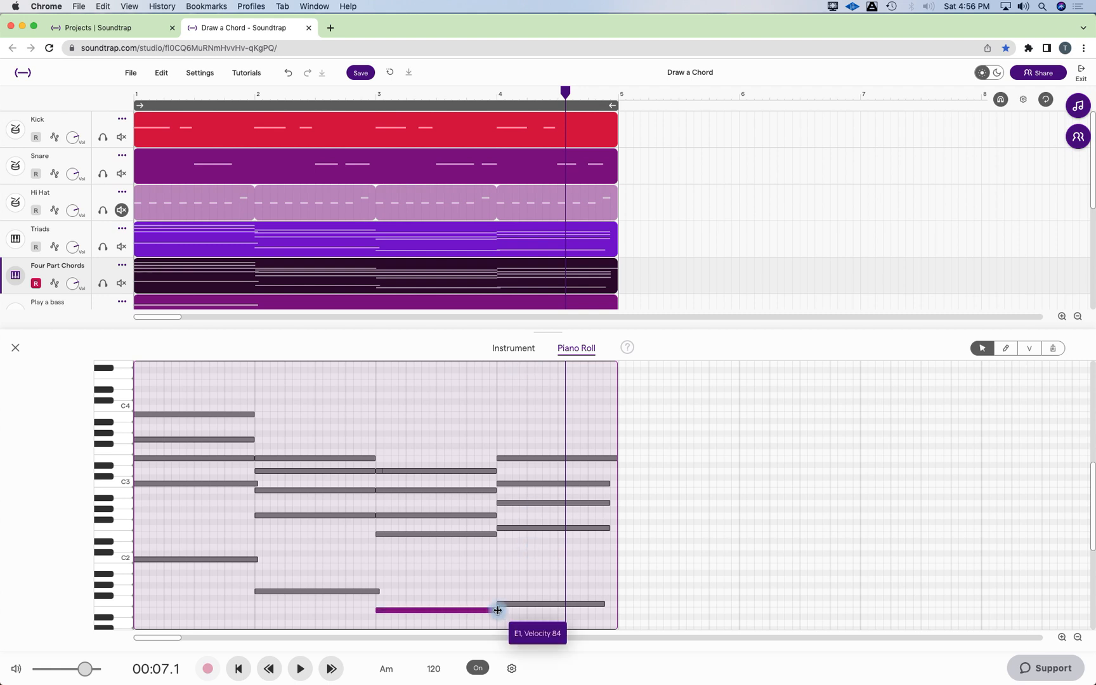
{"action": "scroll", "coordinate": [498, 608], "scroll_direction": "down", "scroll_amount": 2}
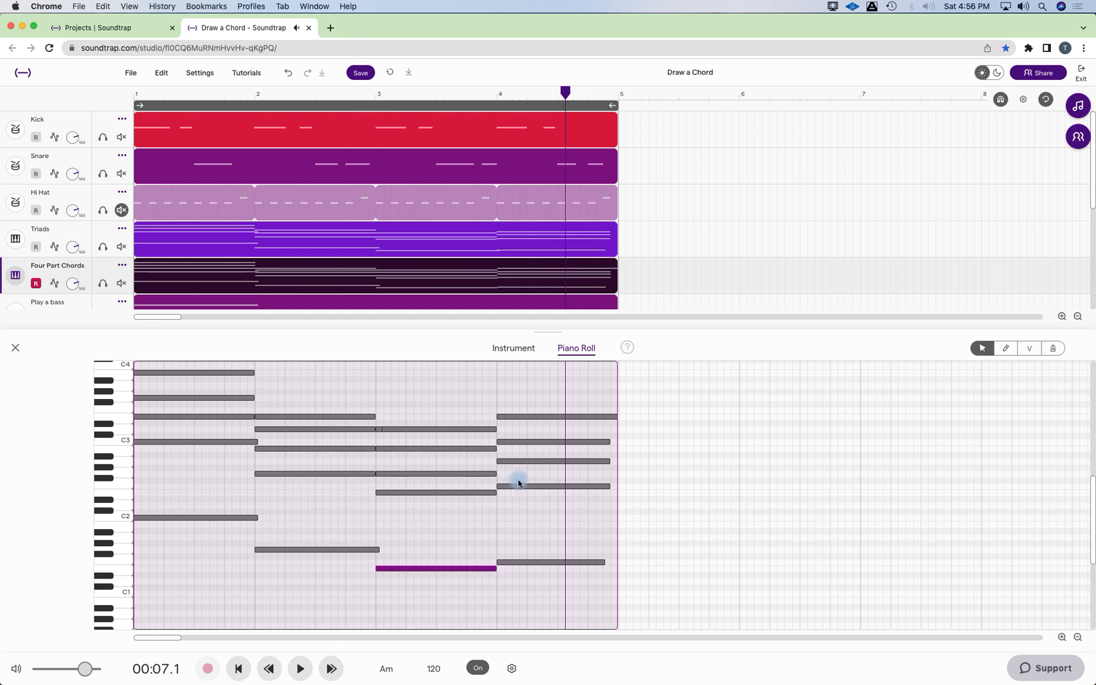
{"action": "left_click_drag", "start_coordinate": [614, 415], "coordinate": [610, 442]}
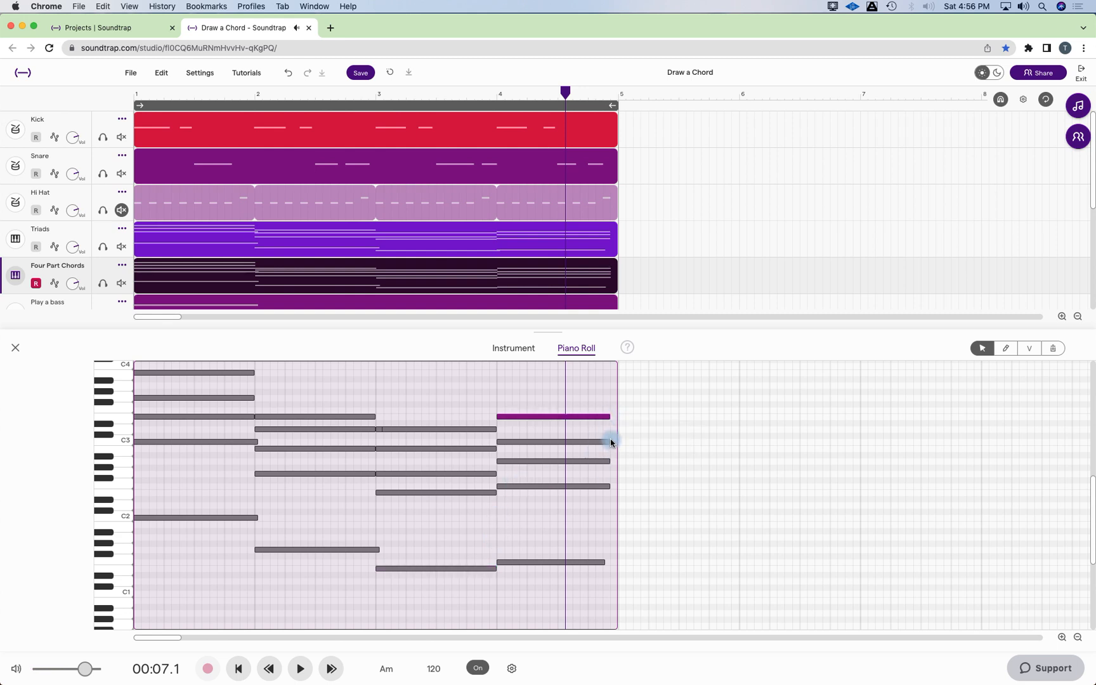
{"action": "left_click", "coordinate": [608, 441]}
{"action": "left_click", "coordinate": [609, 461]}
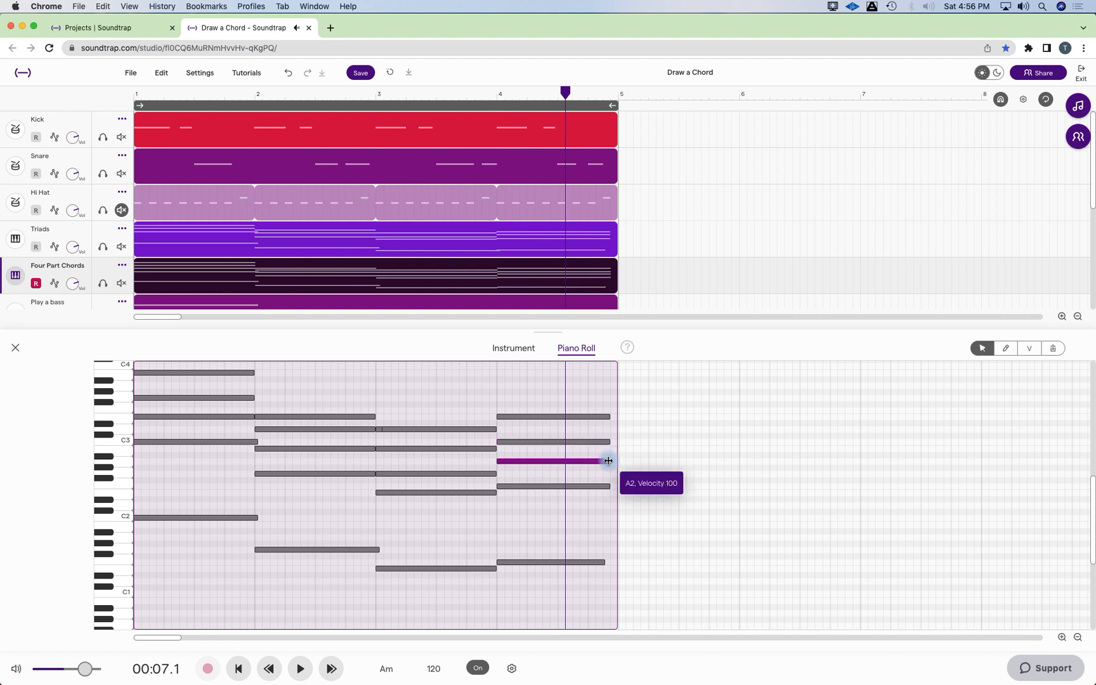
{"action": "left_click", "coordinate": [607, 486]}
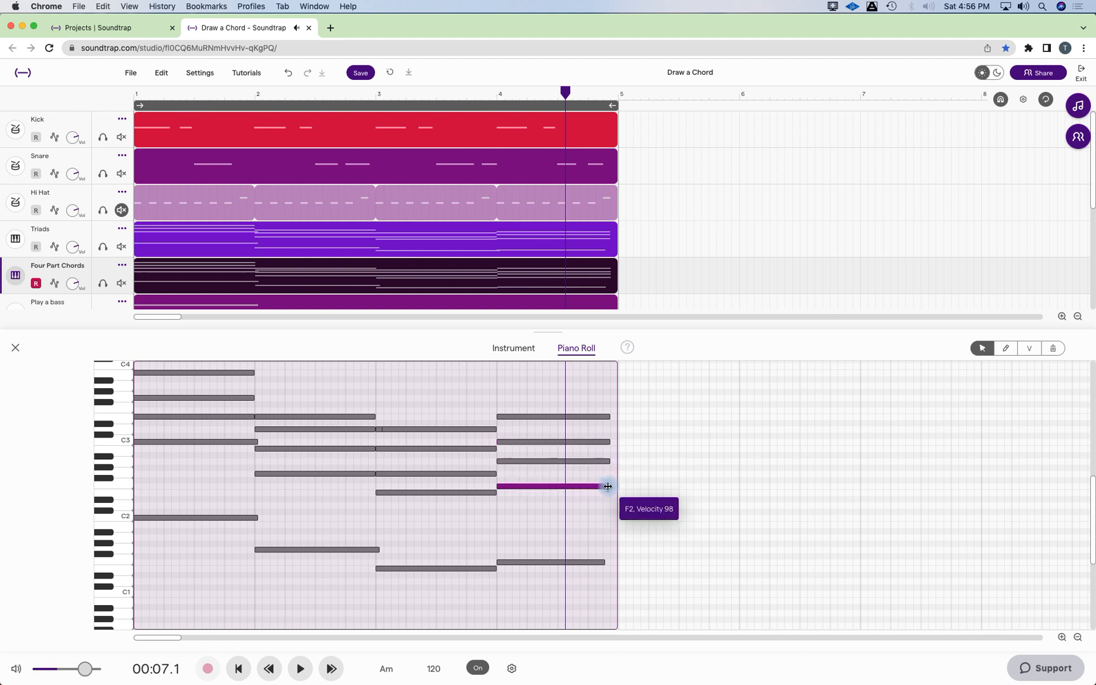
{"action": "left_click", "coordinate": [605, 562]}
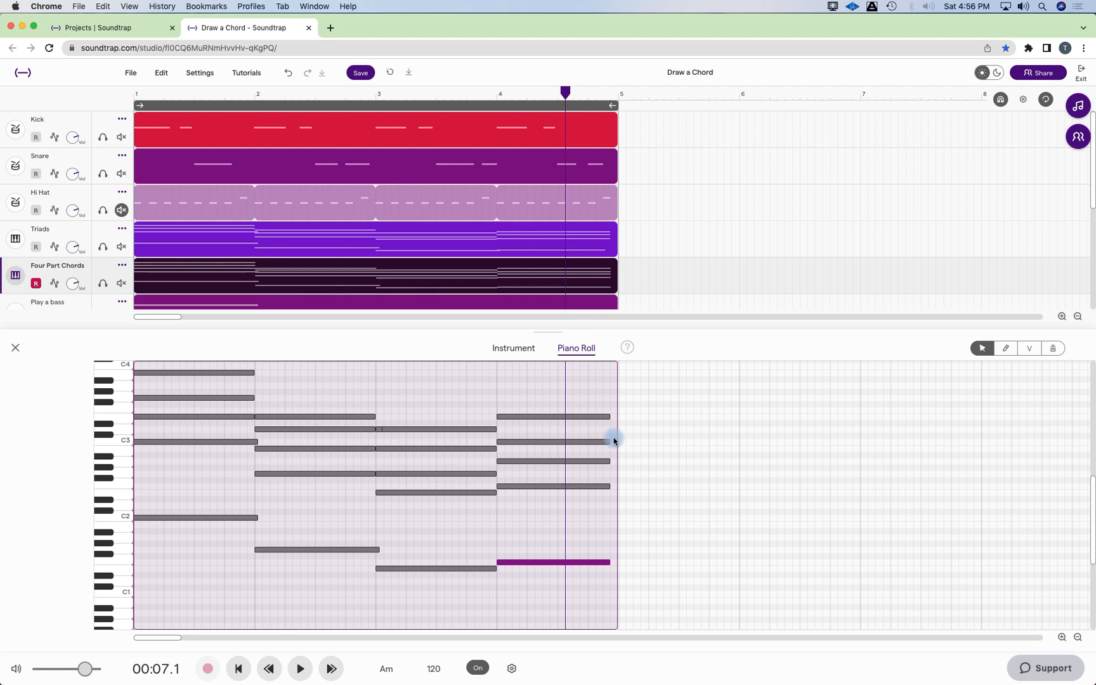
Trim the C2 and C3 notes in bar 1 to the bar 2 line and play from the start into bar 2.
{"action": "left_click", "coordinate": [256, 518]}
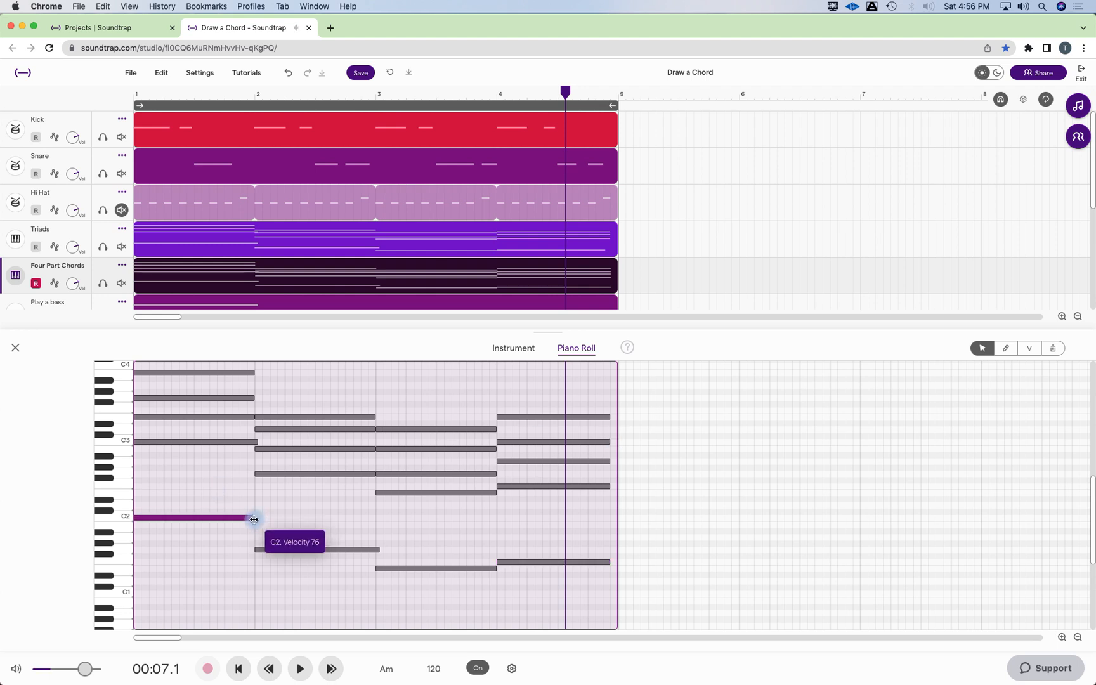
{"action": "left_click", "coordinate": [256, 440]}
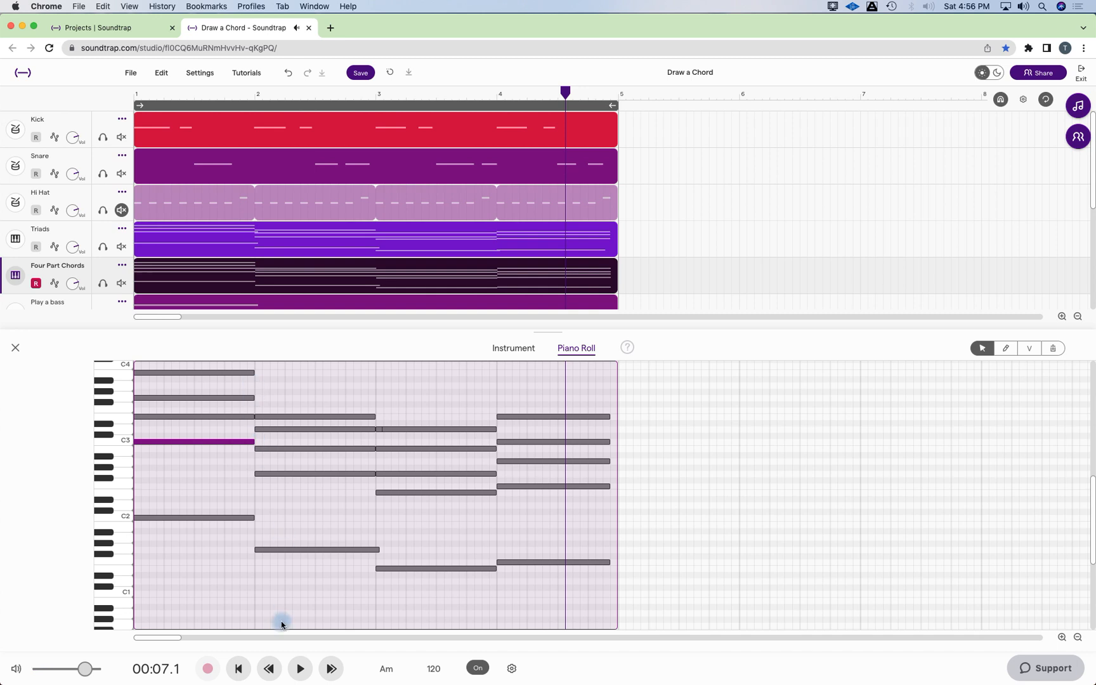
{"action": "left_click", "coordinate": [236, 669]}
{"action": "left_click", "coordinate": [299, 670]}
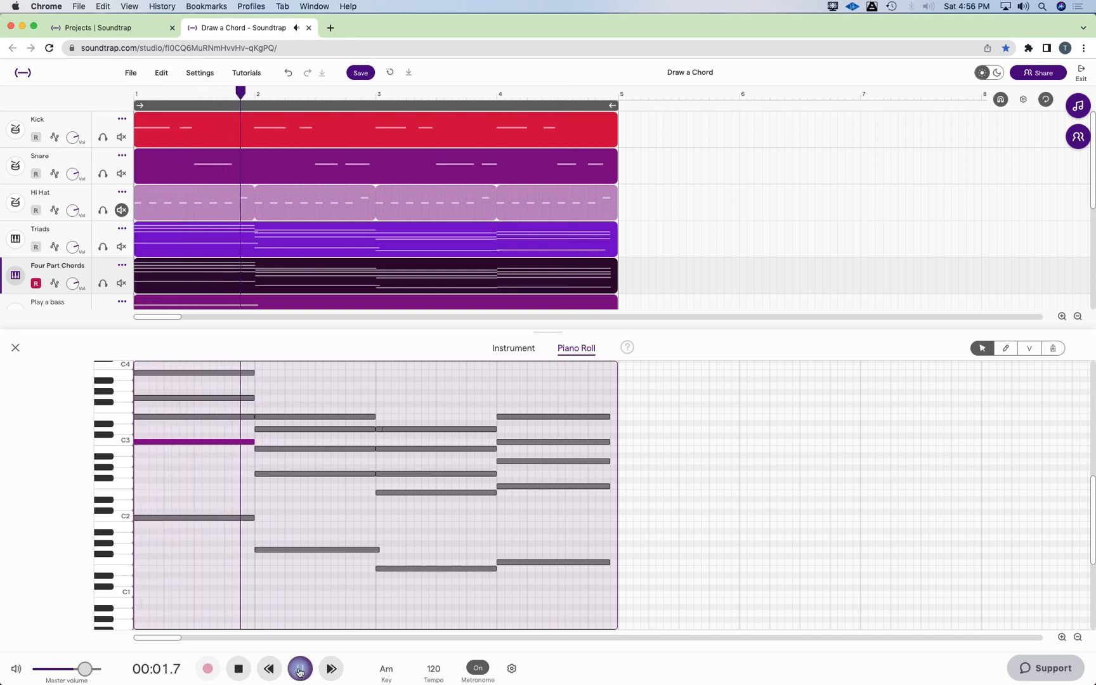
{"action": "left_click", "coordinate": [299, 670]}
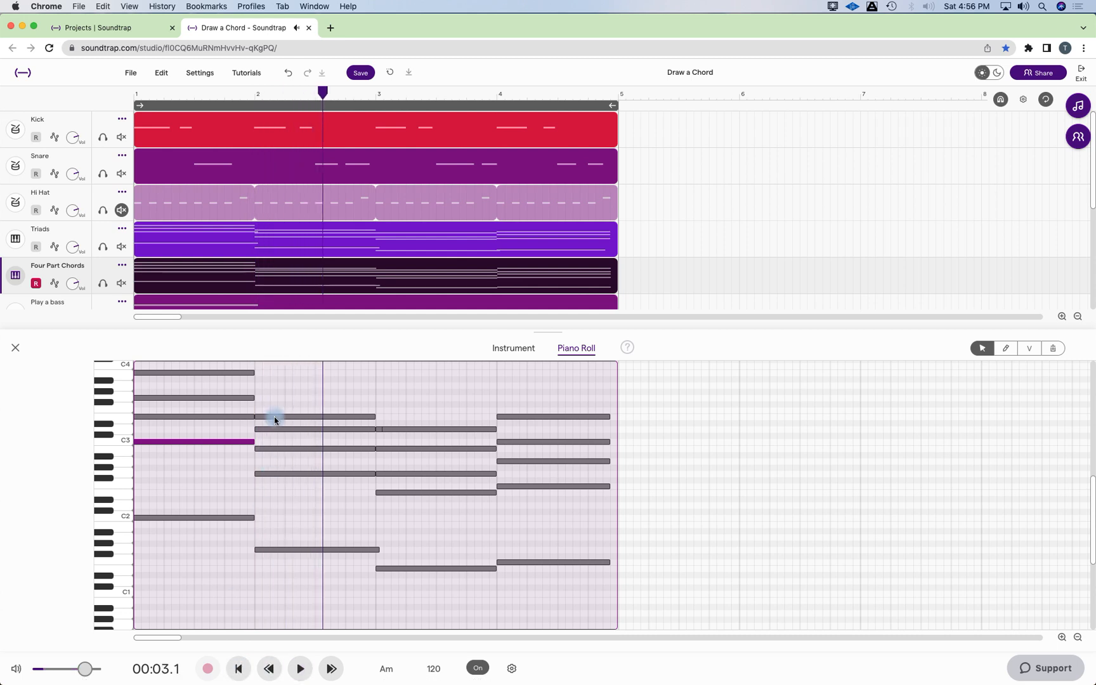
Draw an F3 above the E3 in bar 2, audition it in playback, and trim its end to the bar 3 line.
{"action": "left_click", "coordinate": [1005, 348]}
{"action": "left_click", "coordinate": [266, 395]}
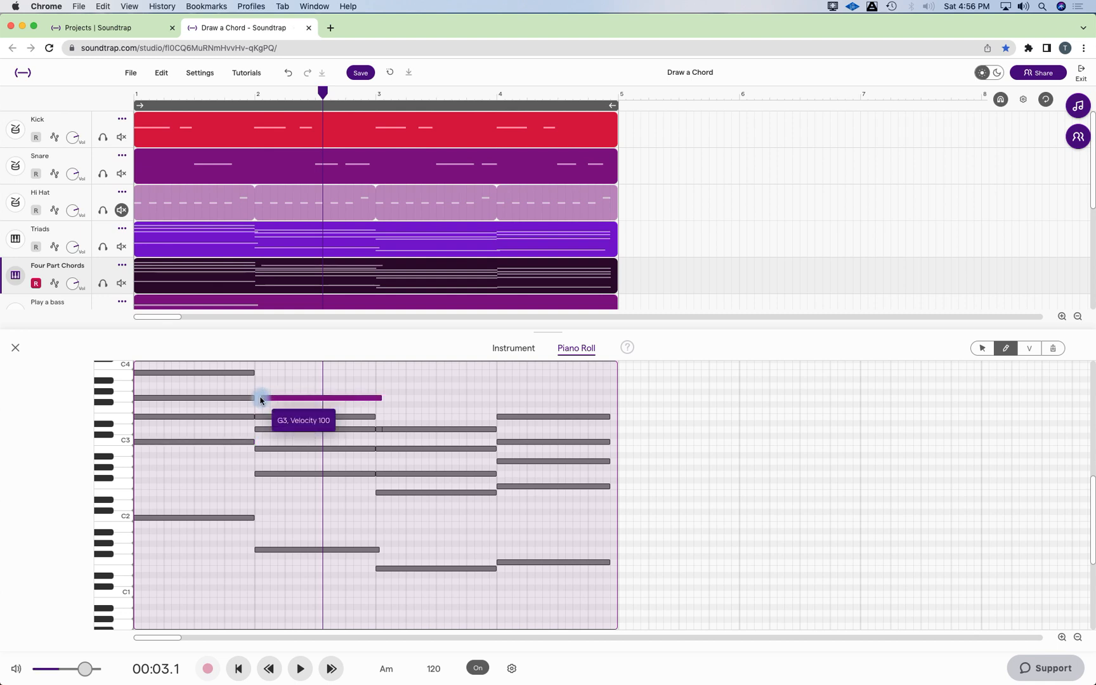
{"action": "mouse_move", "coordinate": [255, 398]}
{"action": "left_mouse_down"}
{"action": "mouse_move", "coordinate": [272, 398]}
{"action": "mouse_move", "coordinate": [269, 409]}
{"action": "left_mouse_up"}
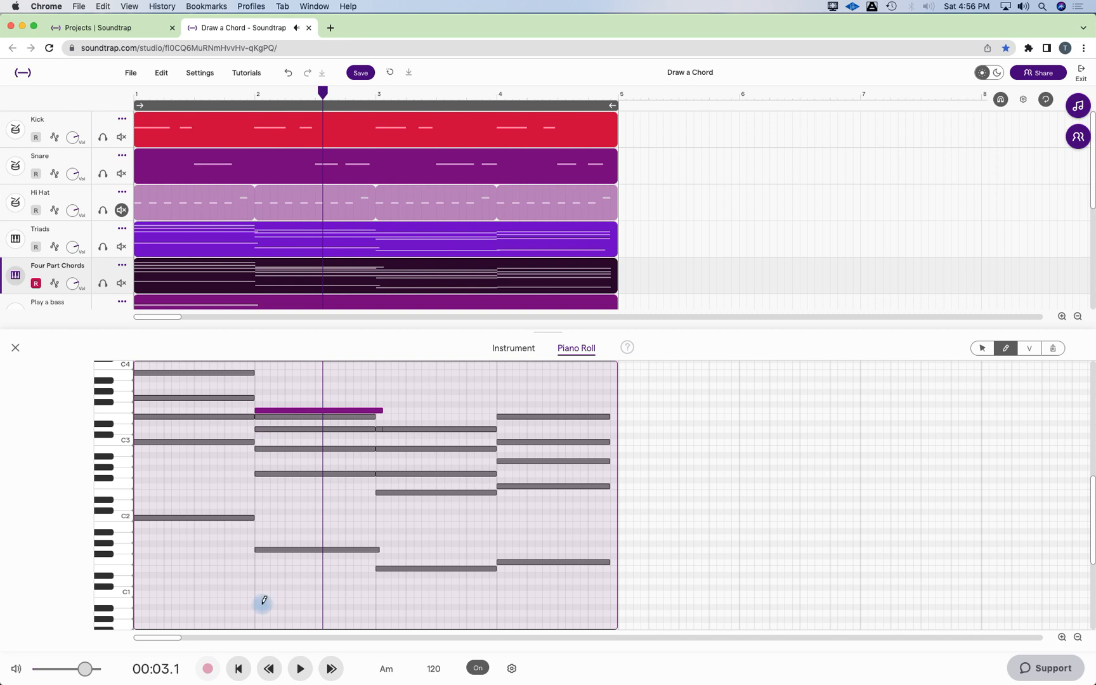
{"action": "left_click", "coordinate": [239, 670]}
{"action": "key", "text": "space"}
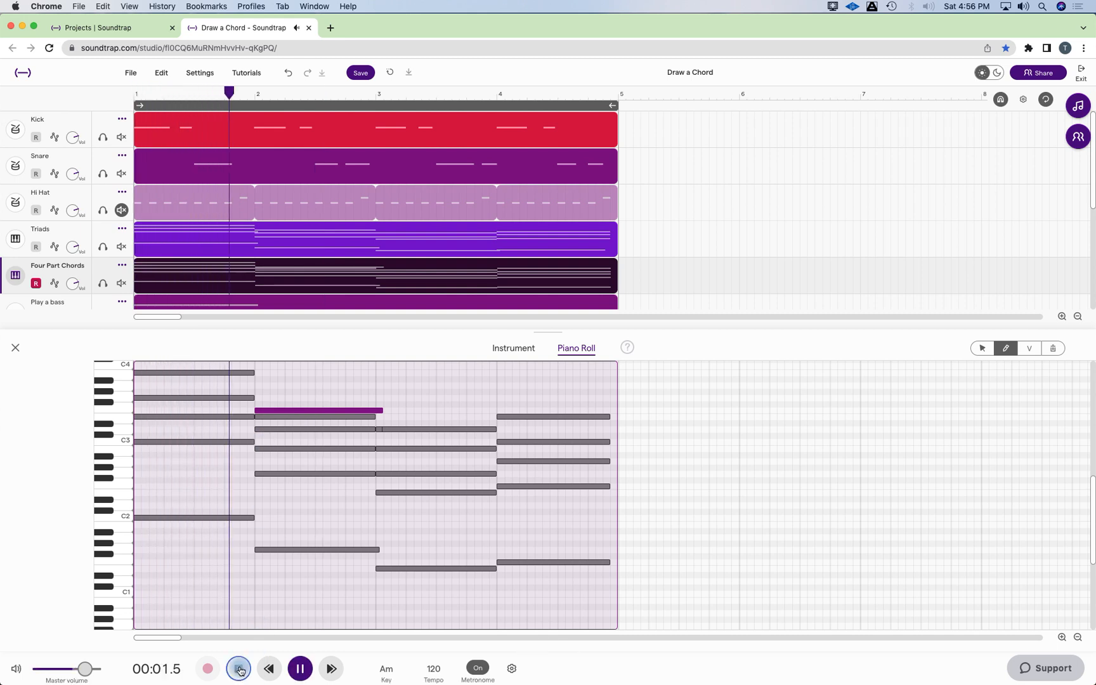
{"action": "key", "text": "space"}
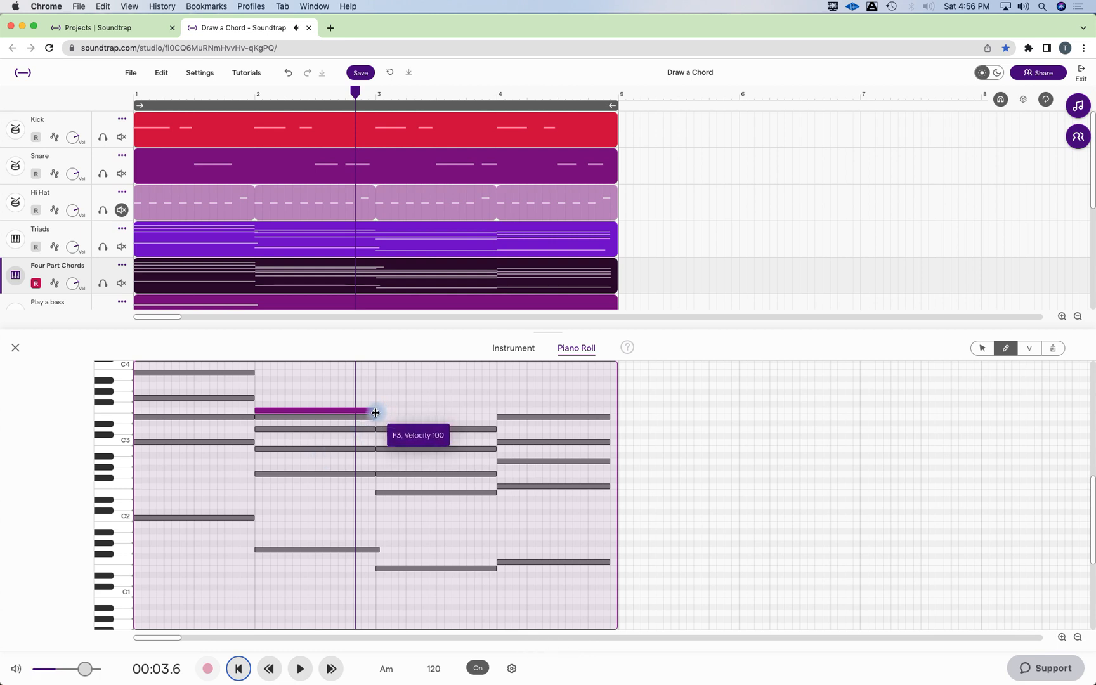
{"action": "left_click_drag", "start_coordinate": [382, 412], "coordinate": [375, 413]}
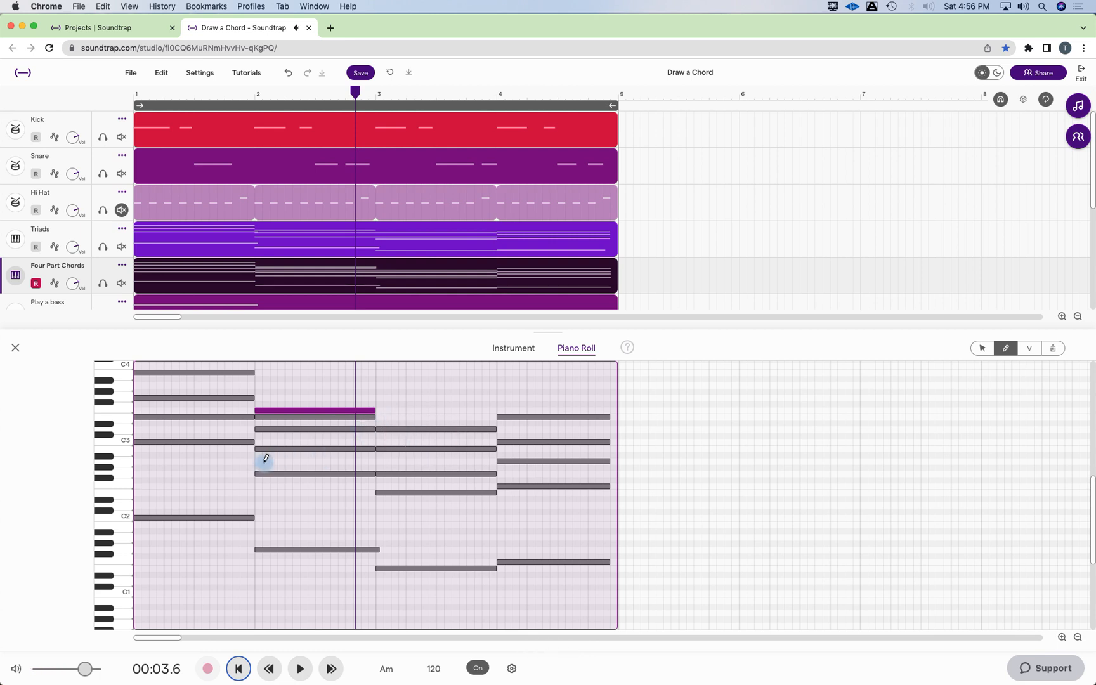
Add a one-bar A2 between the G2 and B2 in bar 2 and play the progression from the start.
{"action": "left_click", "coordinate": [265, 458]}
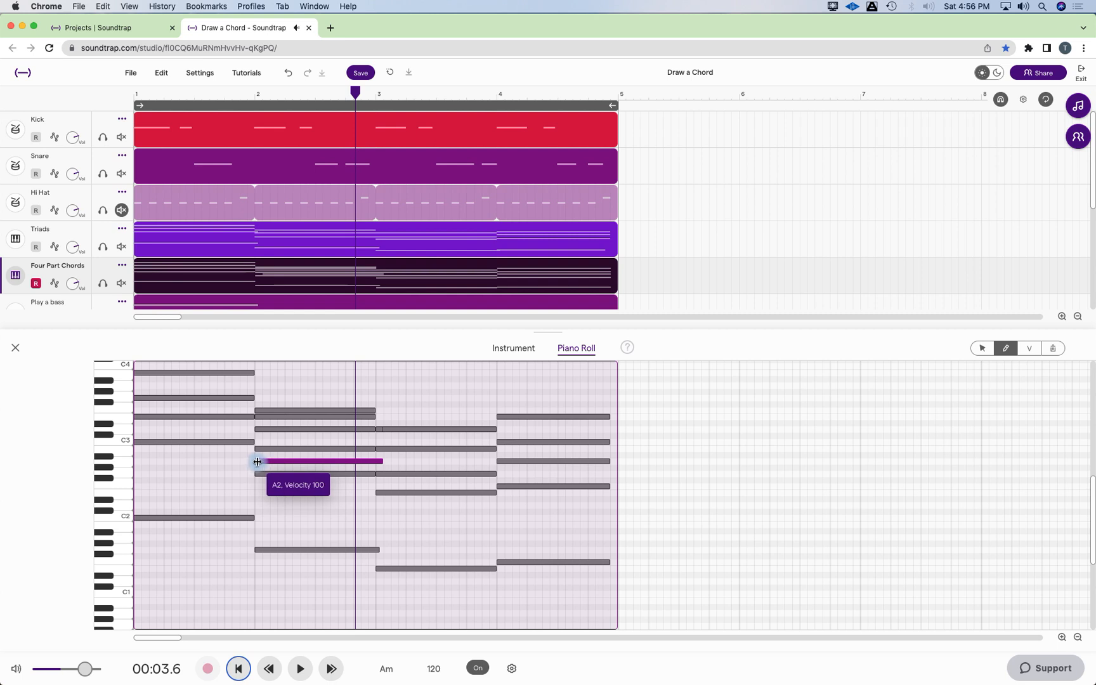
{"action": "left_click_drag", "start_coordinate": [380, 463], "coordinate": [375, 461]}
{"action": "left_click", "coordinate": [237, 667]}
{"action": "left_click", "coordinate": [300, 668]}
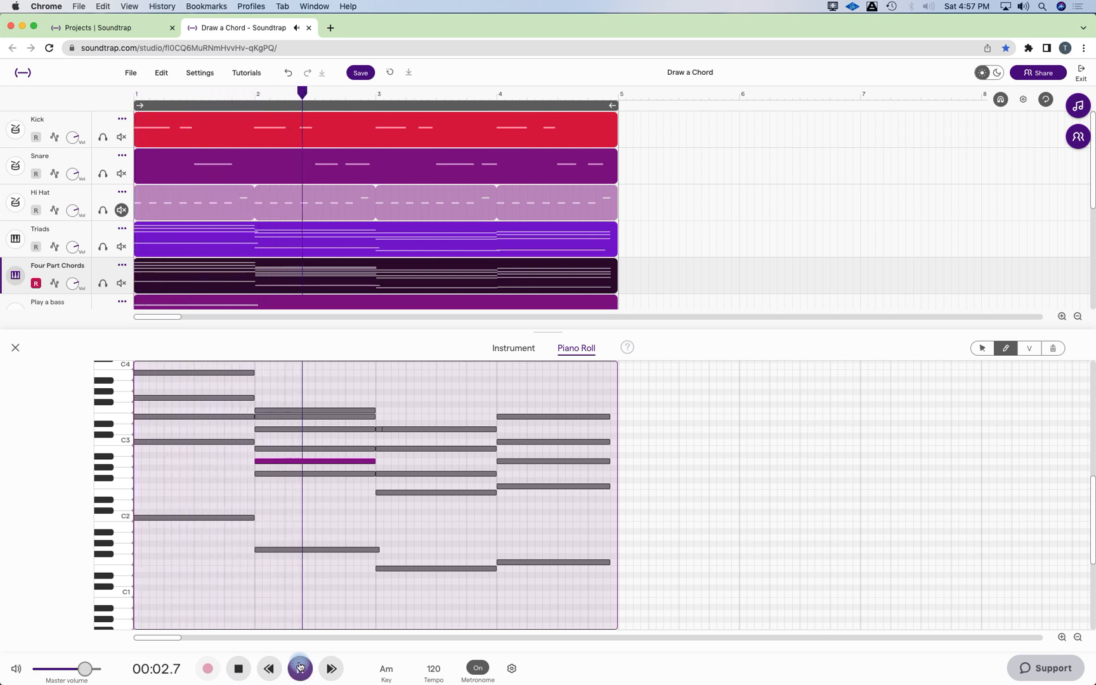
Stop playback and delete the A2 between the G2 and B2 in bar 2.
{"action": "key", "text": "space"}
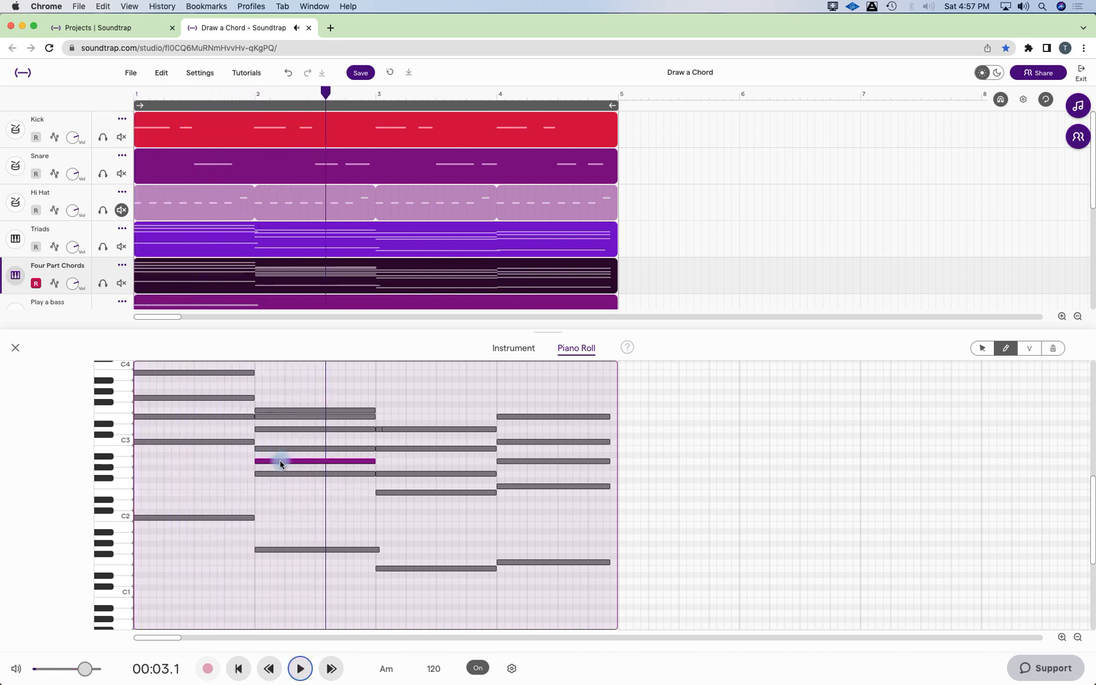
{"action": "key", "text": "BackSpace"}
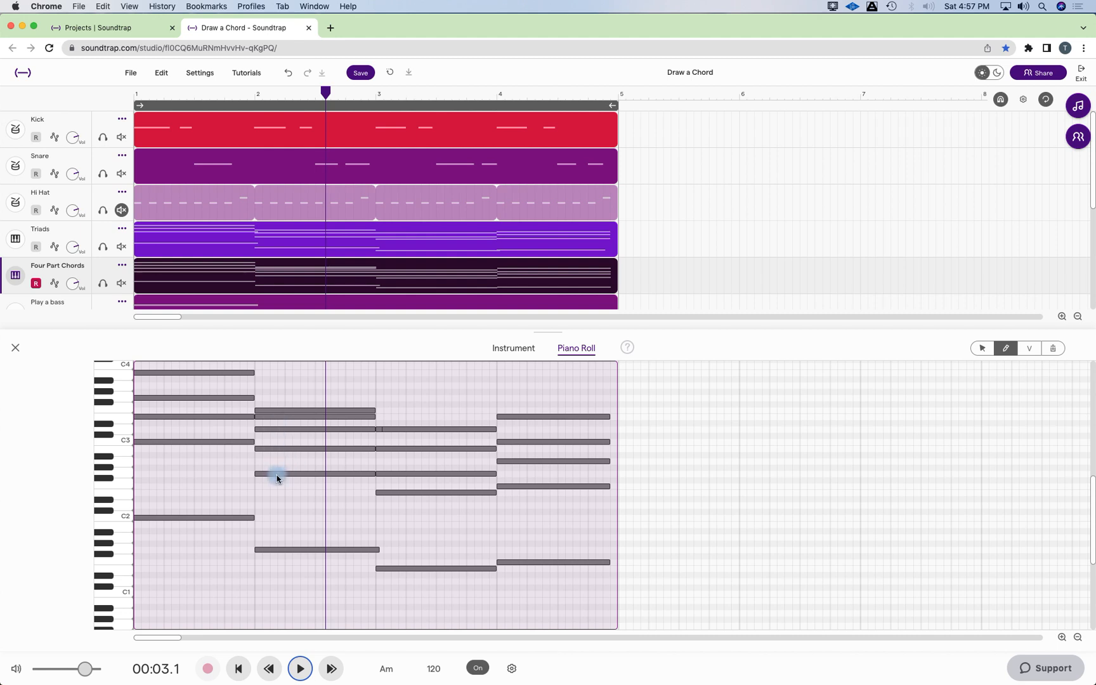
{"action": "left_click", "coordinate": [275, 475]}
{"action": "mouse_move", "coordinate": [277, 487]}
{"action": "left_mouse_down"}
{"action": "mouse_move", "coordinate": [276, 414]}
{"action": "mouse_move", "coordinate": [263, 474]}
{"action": "left_mouse_up"}
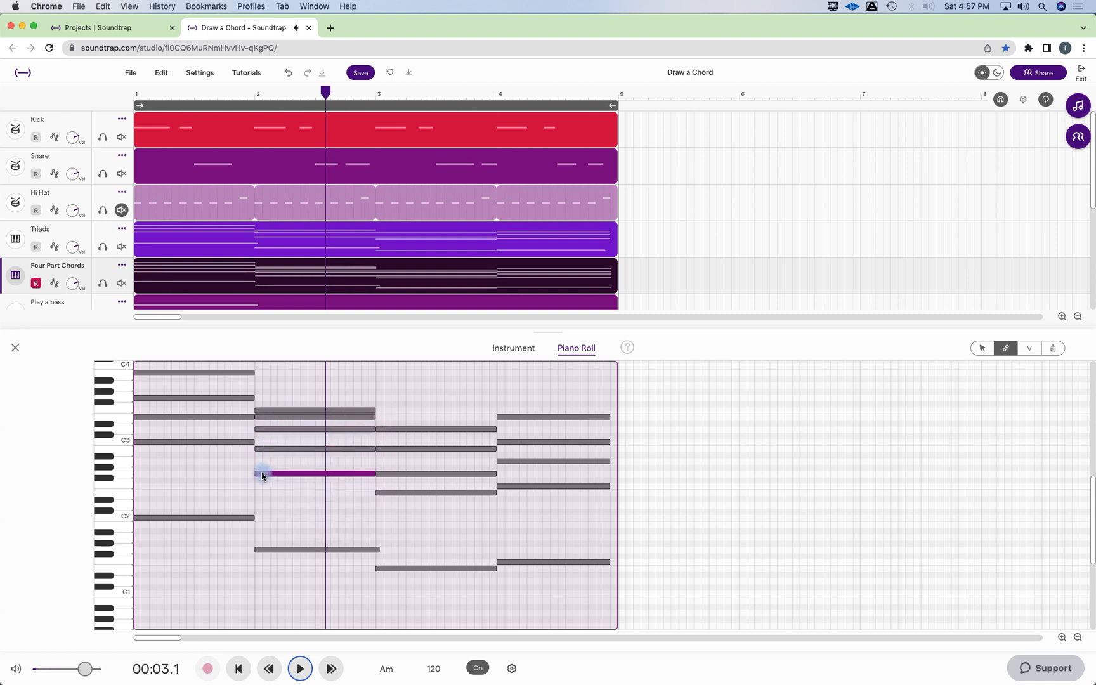
{"action": "key", "text": "BackSpace"}
{"action": "left_click", "coordinate": [284, 493]}
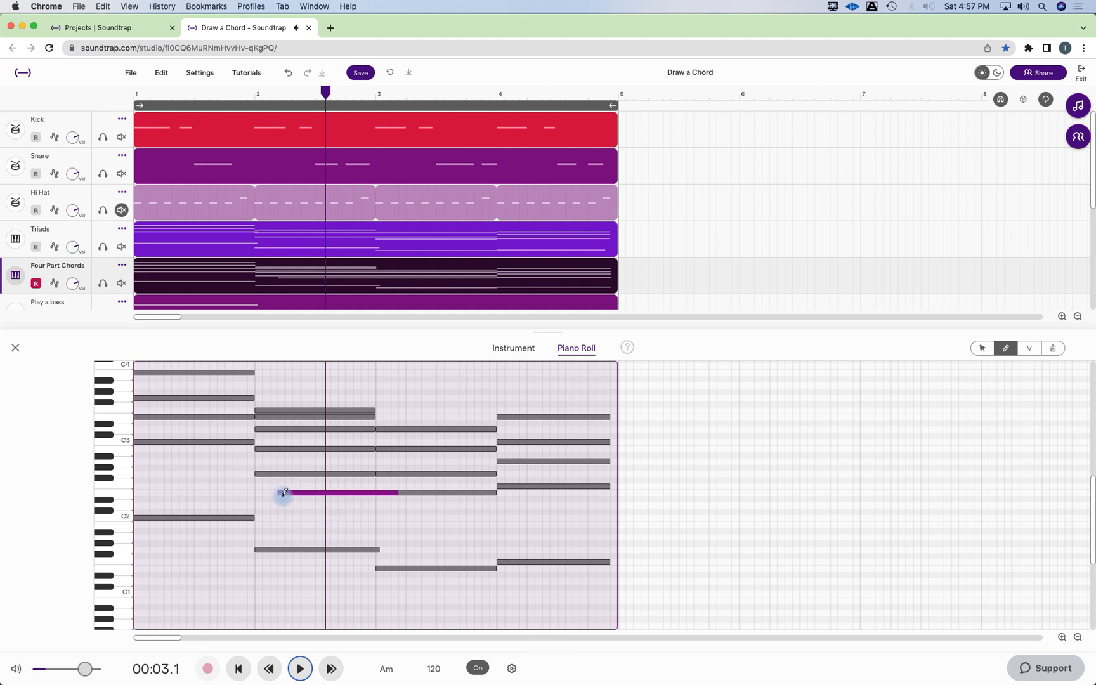
{"action": "key", "text": "BackSpace"}
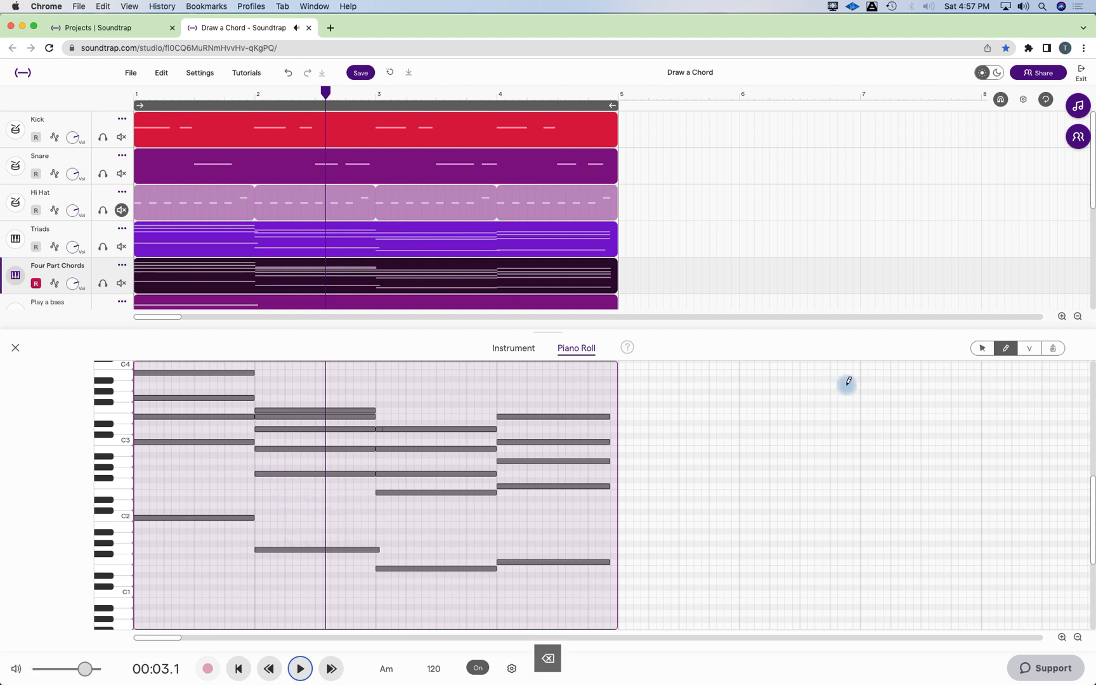
Select the five upper chord notes in bar 2, move them up one octave, and play the progression from the start.
{"action": "left_click", "coordinate": [982, 348]}
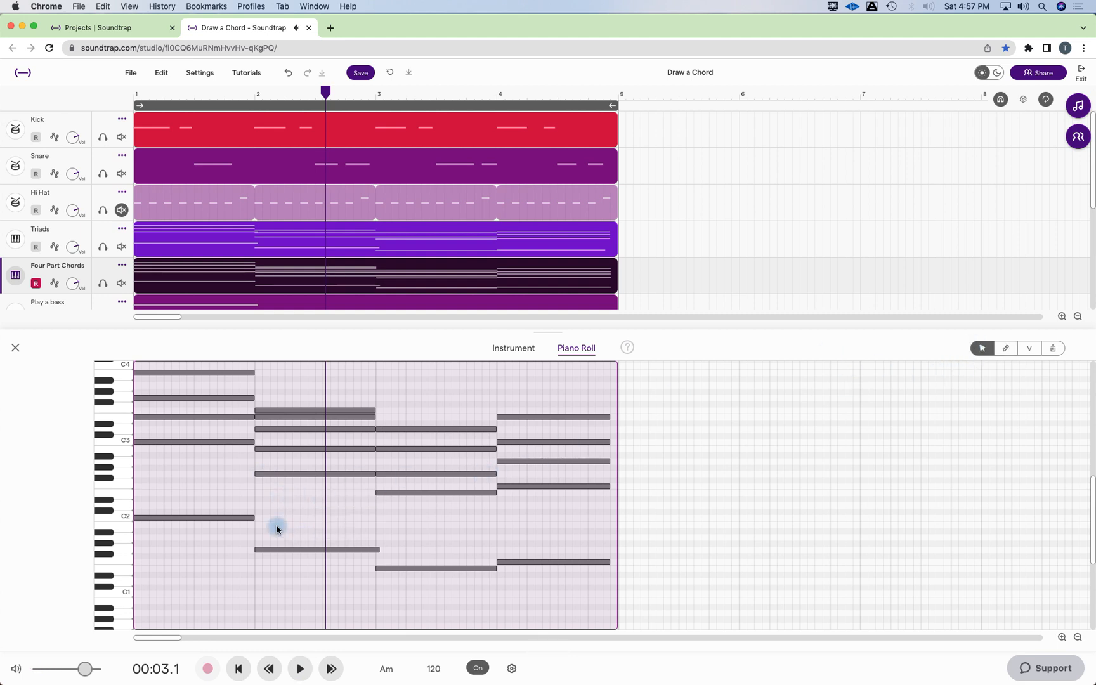
{"action": "left_click_drag", "start_coordinate": [285, 501], "coordinate": [291, 400]}
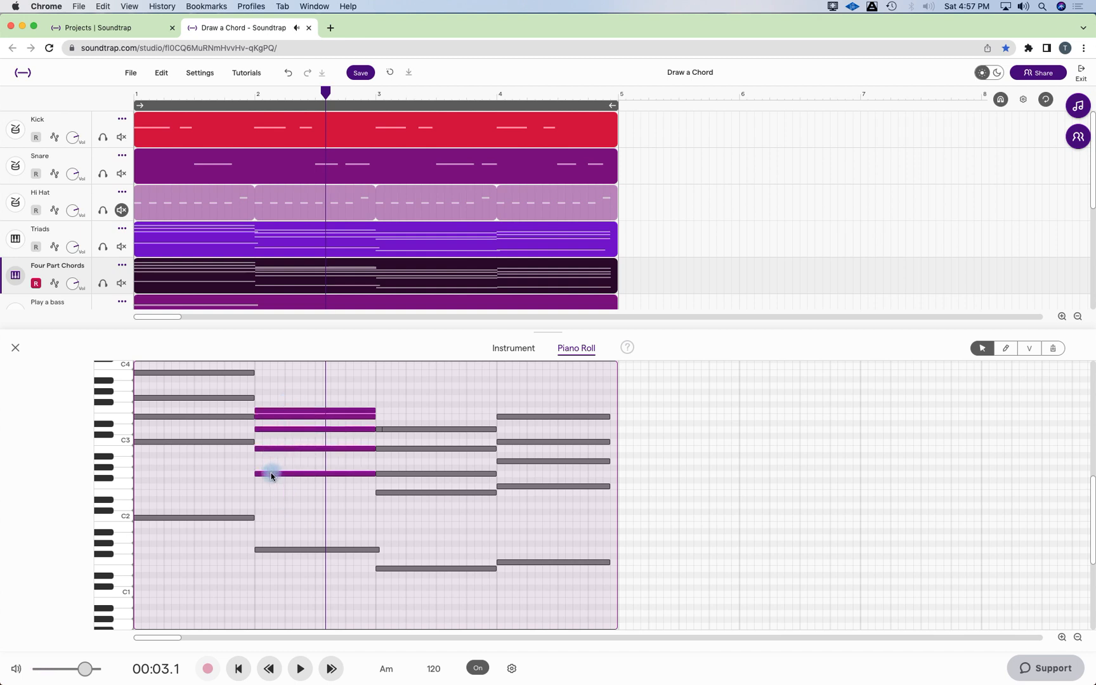
{"action": "left_click_drag", "start_coordinate": [271, 475], "coordinate": [273, 399]}
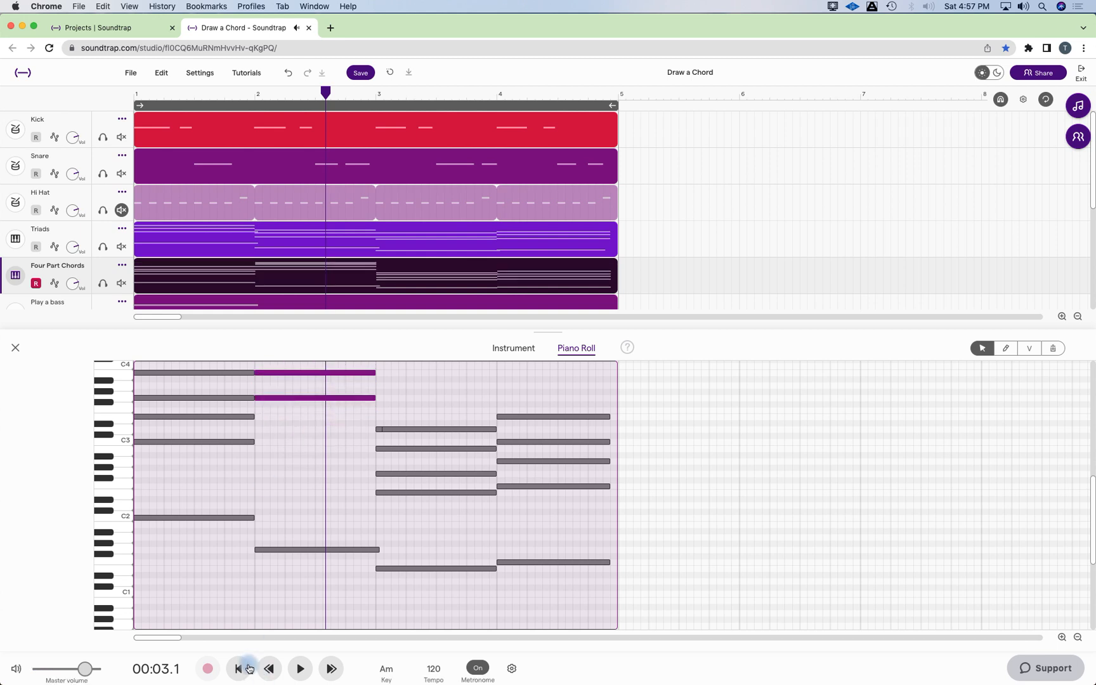
{"action": "left_click", "coordinate": [238, 670]}
{"action": "left_click", "coordinate": [299, 670]}
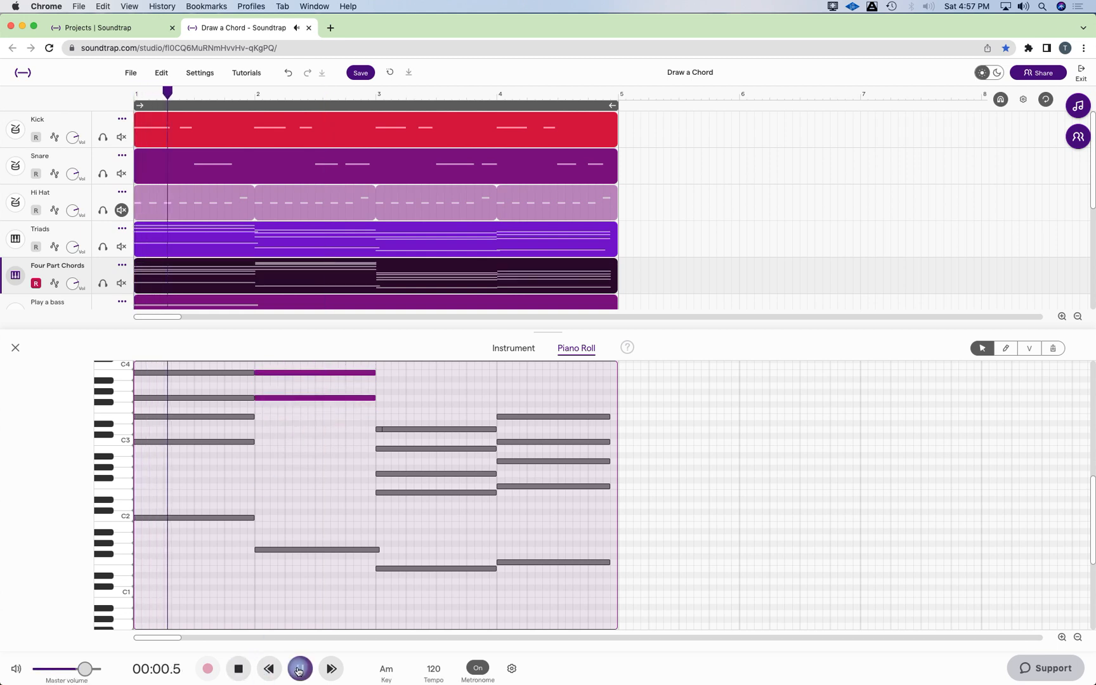
{"action": "left_click", "coordinate": [240, 670]}
Raise the top note of the bar 2 chord from F4 to G4.
{"action": "left_click_drag", "start_coordinate": [1091, 544], "coordinate": [1091, 495]}
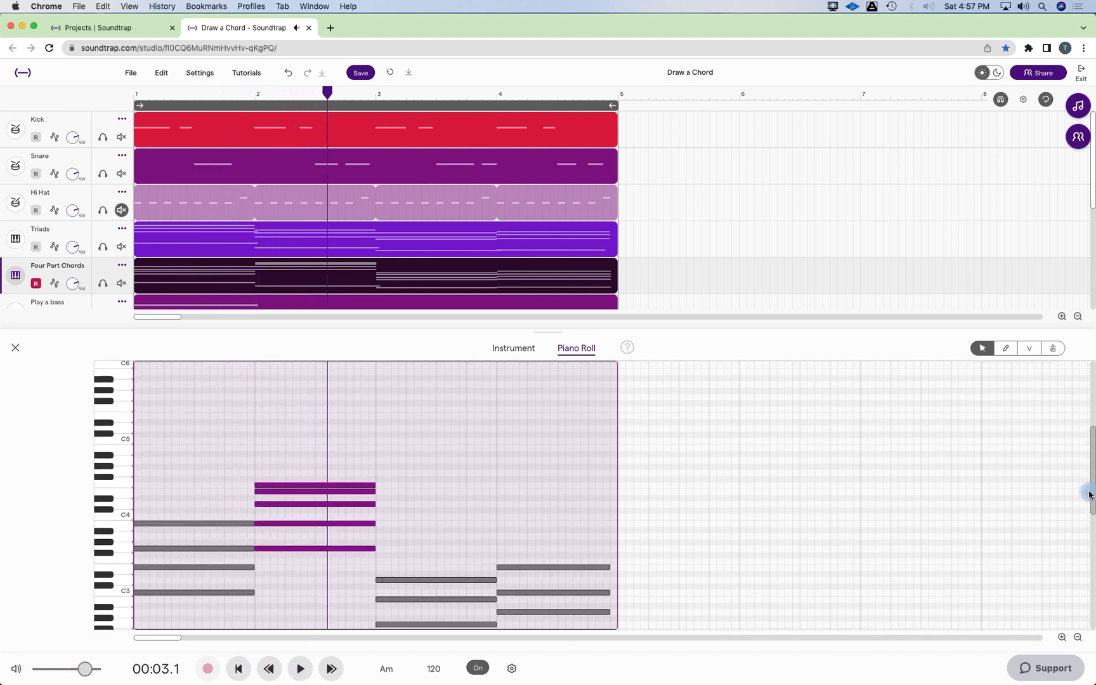
{"action": "left_click", "coordinate": [286, 458]}
{"action": "left_click", "coordinate": [288, 486]}
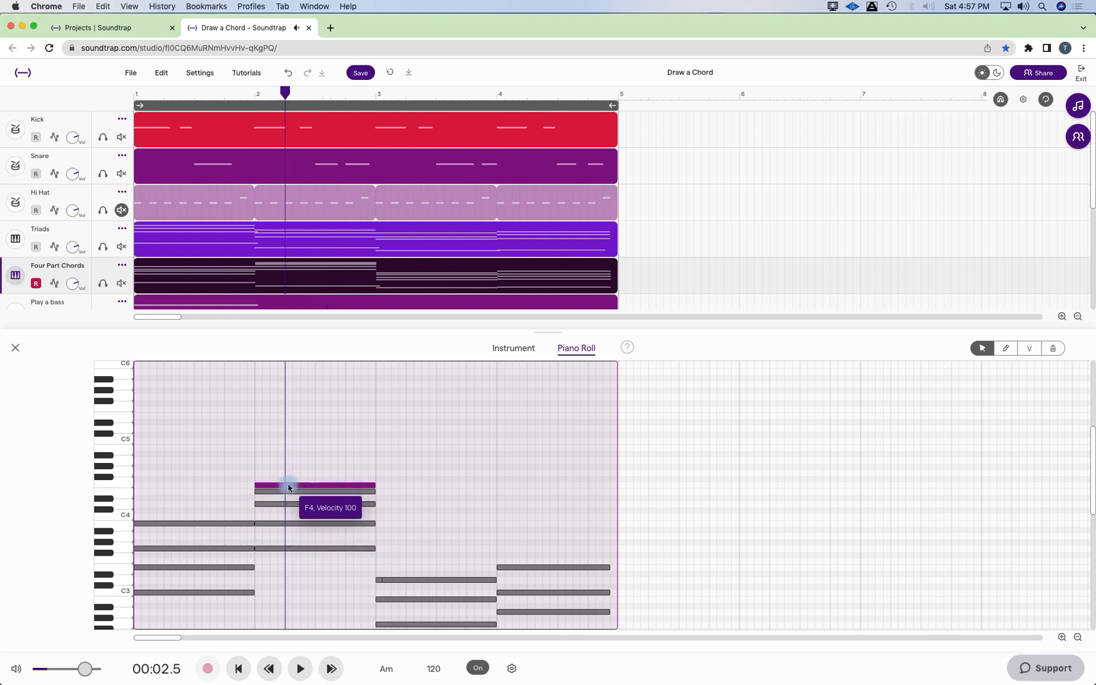
{"action": "left_click_drag", "start_coordinate": [288, 486], "coordinate": [286, 475]}
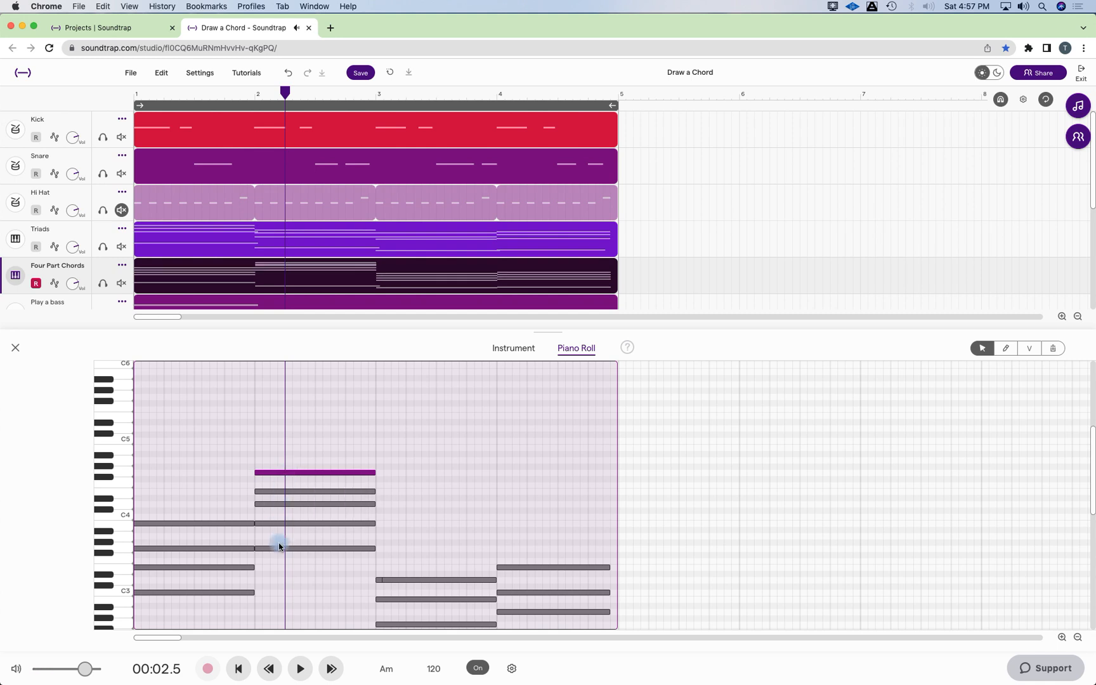
Audition the five upper chord notes in bar 2 one by one from G3 to G4, and play the progression from the start.
{"action": "left_click", "coordinate": [277, 549]}
{"action": "left_click", "coordinate": [273, 523]}
{"action": "left_click", "coordinate": [277, 504]}
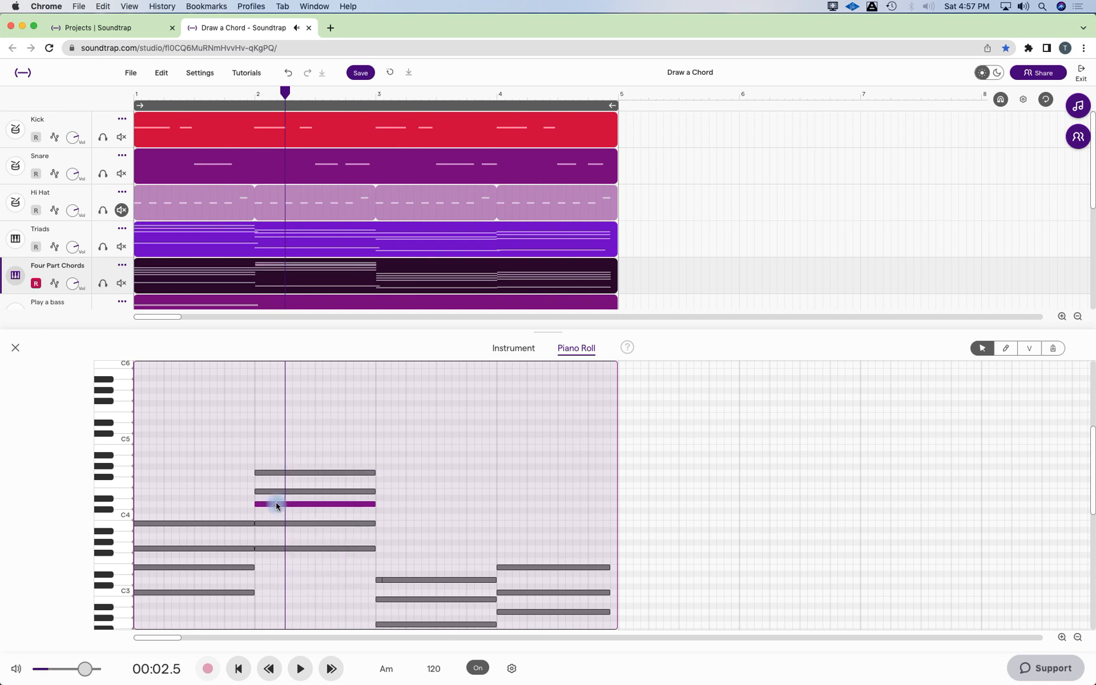
{"action": "left_click", "coordinate": [280, 491]}
{"action": "left_click", "coordinate": [282, 472]}
{"action": "left_click", "coordinate": [239, 668]}
{"action": "left_click", "coordinate": [300, 670]}
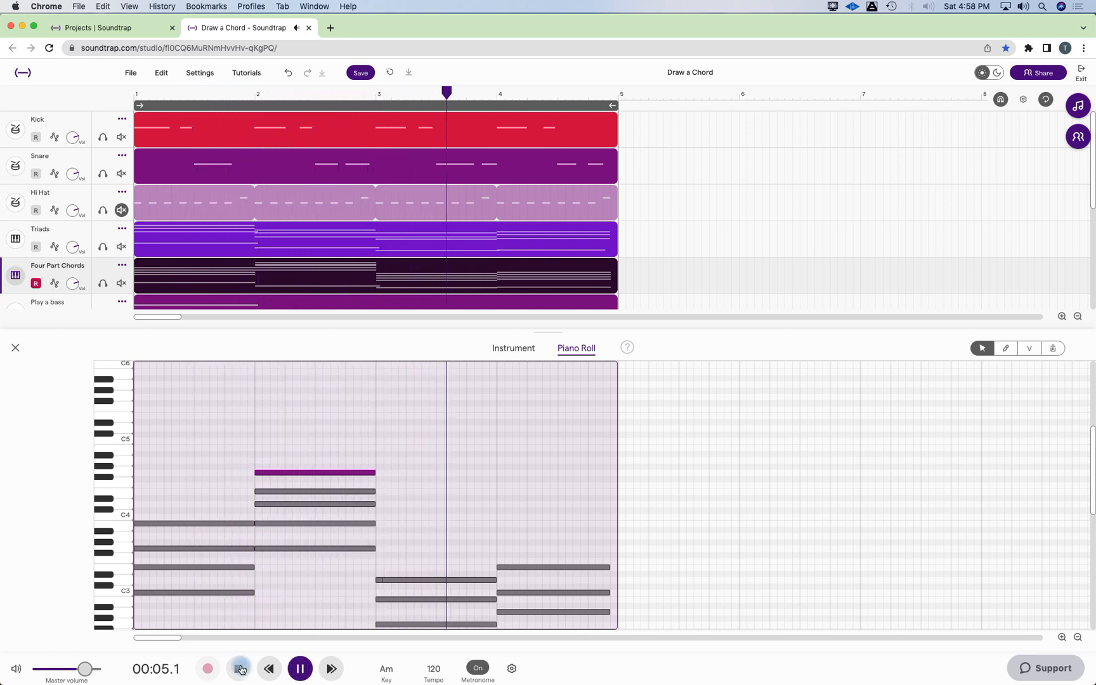
{"action": "left_click", "coordinate": [240, 669]}
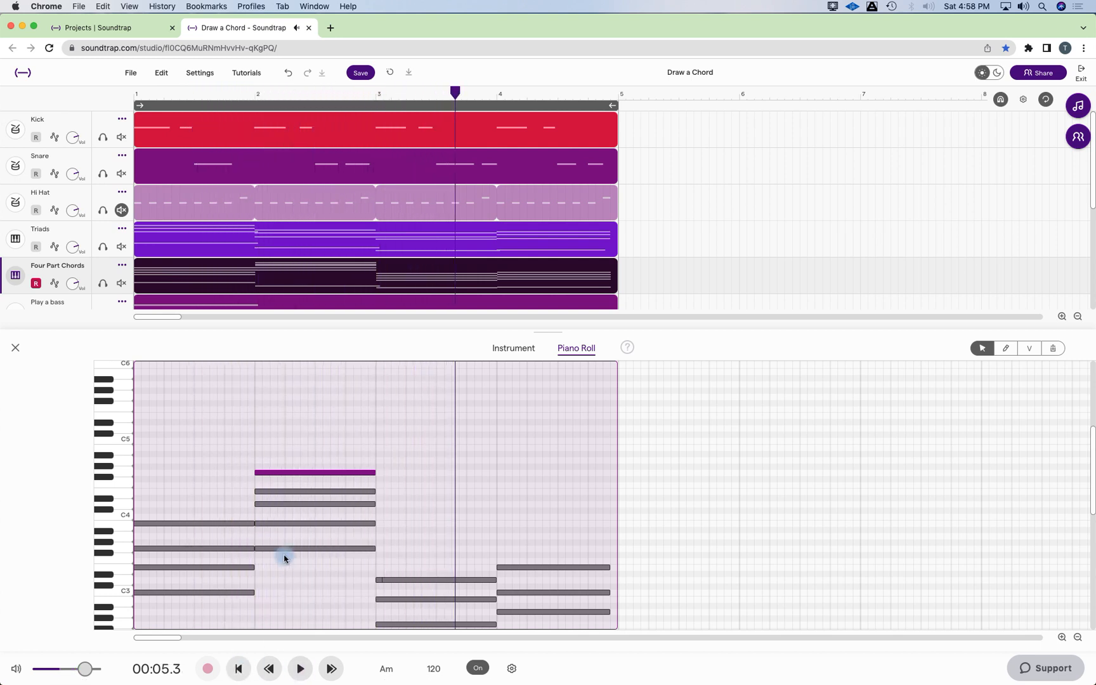
Move the five upper chord notes in bar 2 down one octave, play the progression from the start, and close the piano roll.
{"action": "left_click", "coordinate": [294, 474]}
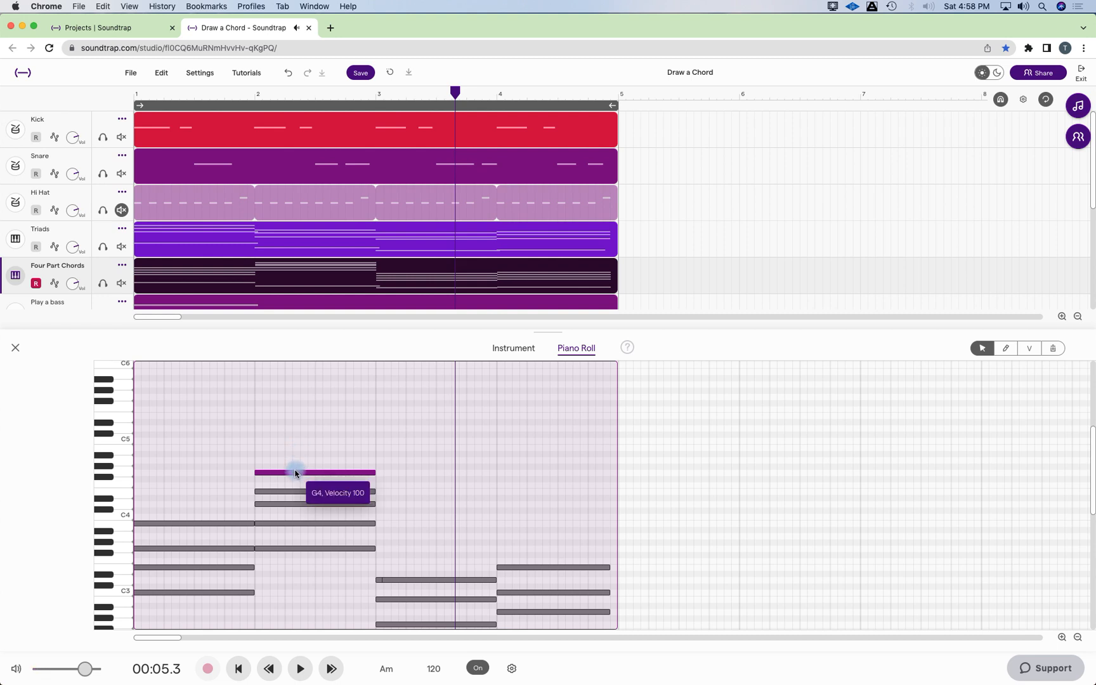
{"action": "left_click_drag", "start_coordinate": [294, 452], "coordinate": [285, 593]}
{"action": "left_click", "coordinate": [241, 669]}
{"action": "left_click", "coordinate": [299, 669]}
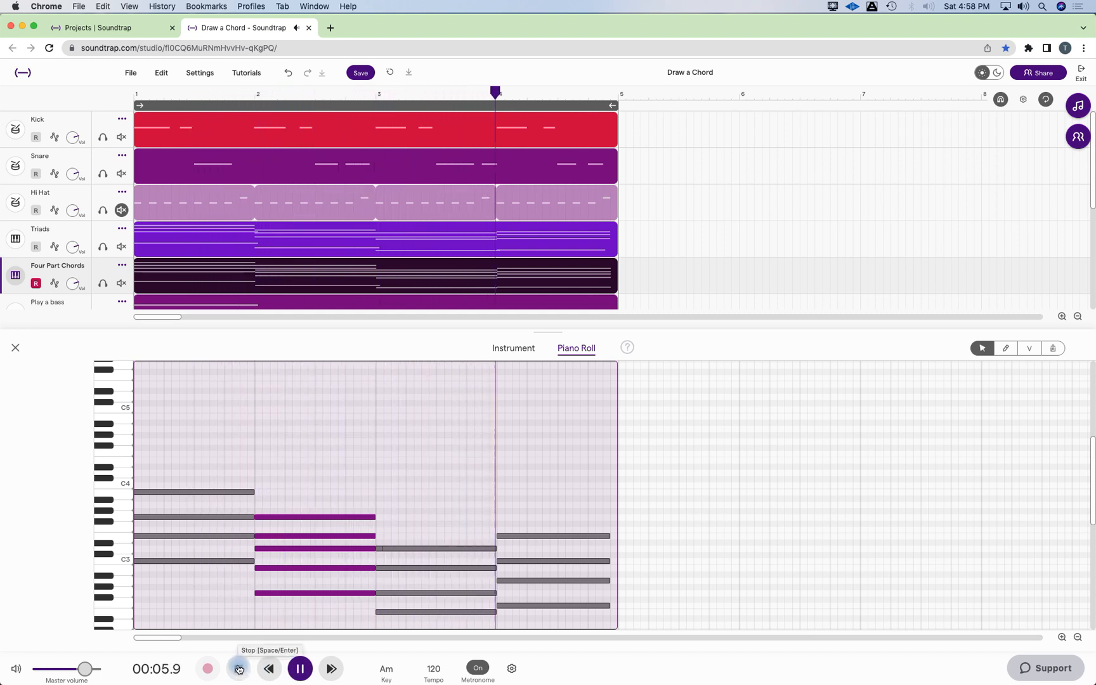
{"action": "left_click", "coordinate": [239, 669]}
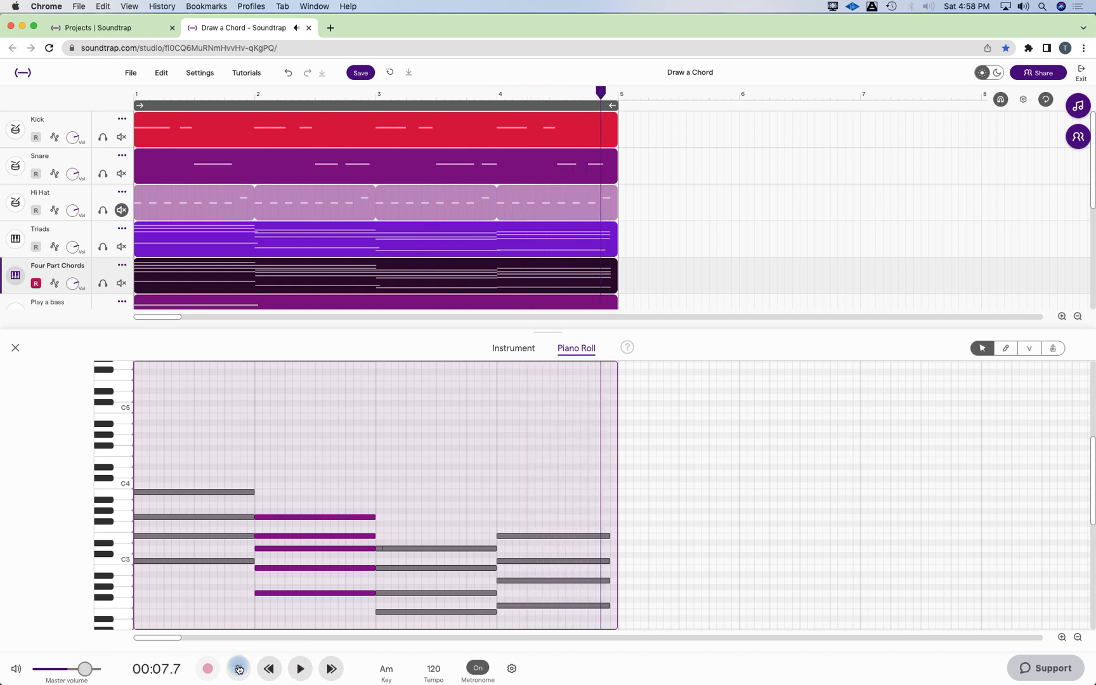
{"action": "left_click", "coordinate": [19, 349]}
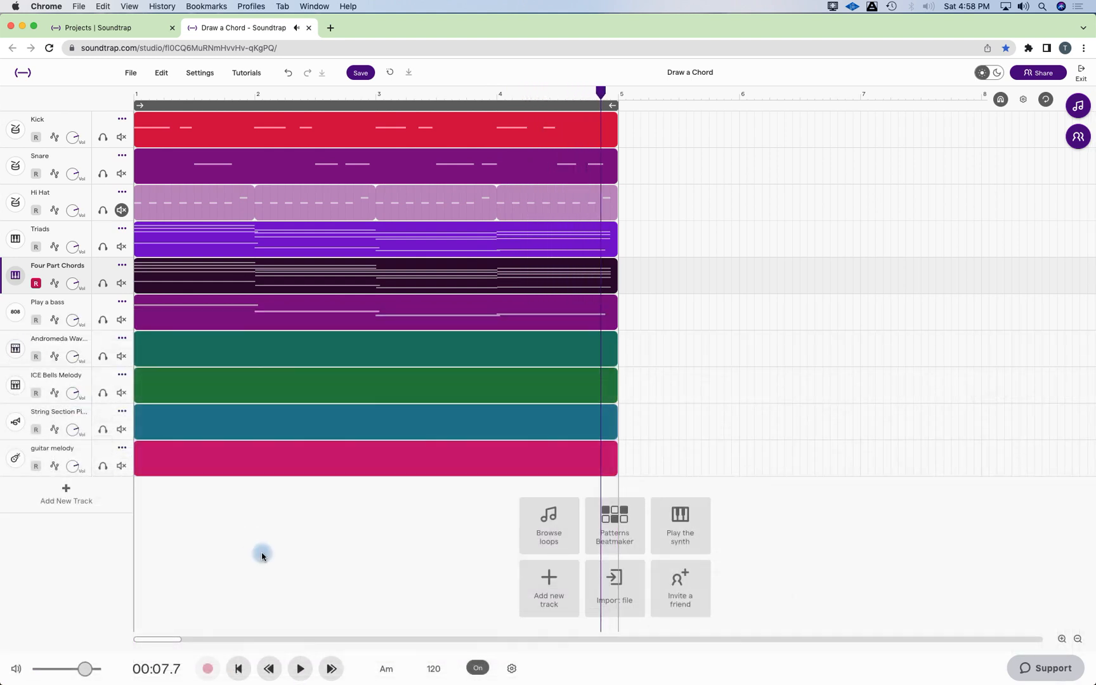
Return the playhead to the start and try out a key on the Four Part Chords track's Rhodes keyboard.
{"action": "left_click", "coordinate": [237, 669]}
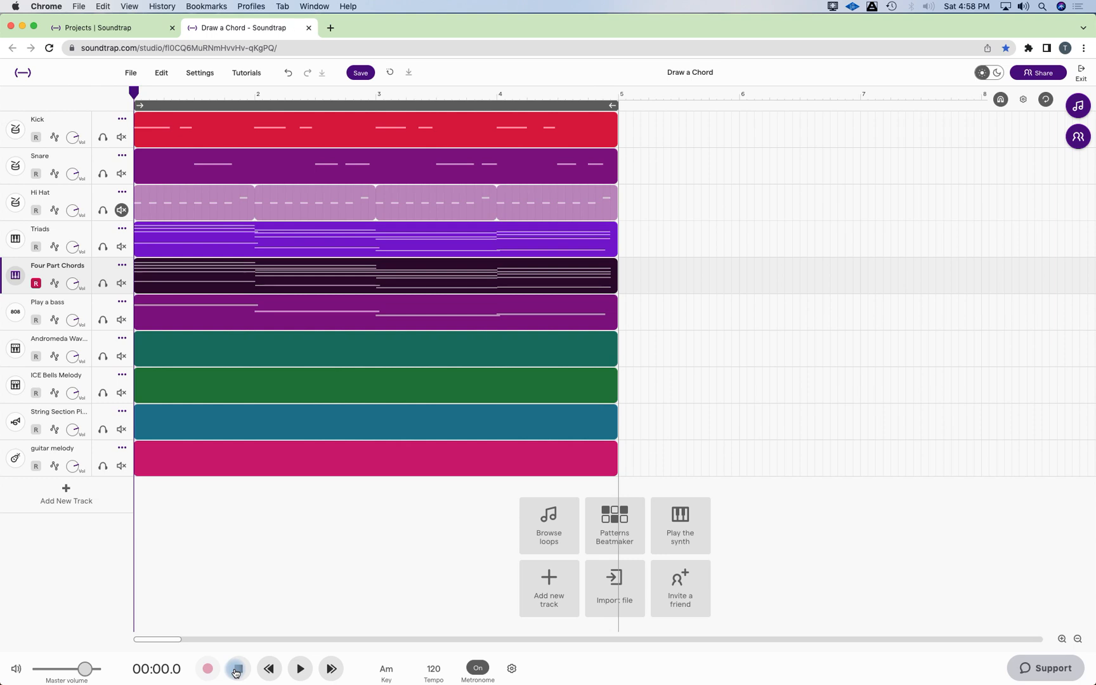
{"action": "left_click", "coordinate": [15, 278]}
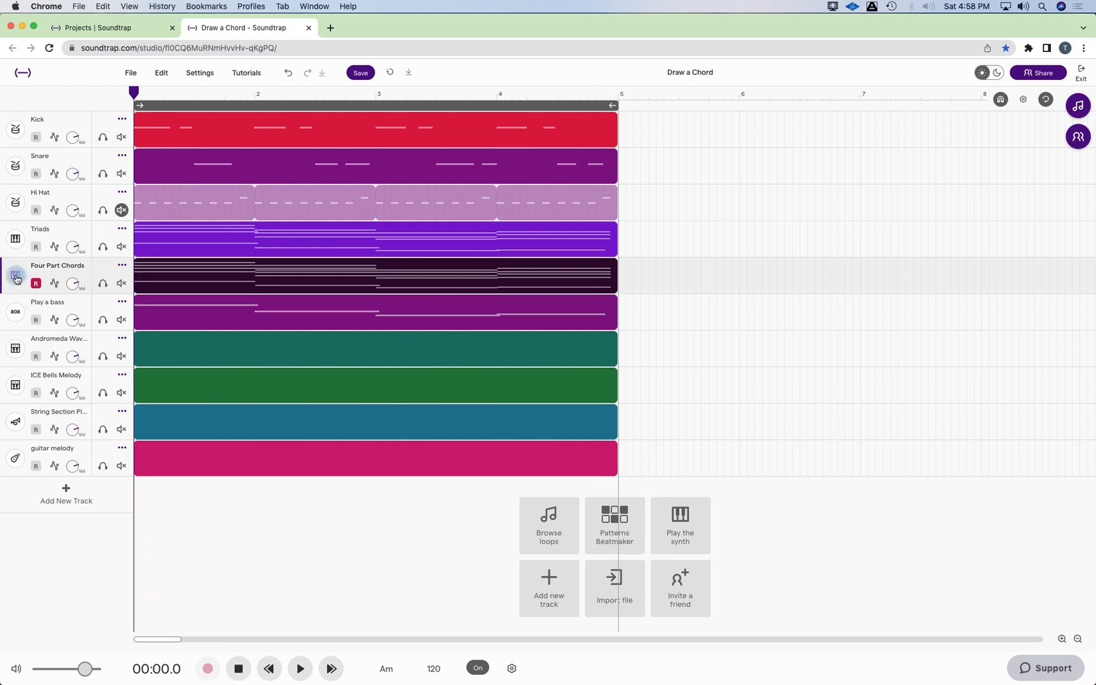
{"action": "left_click", "coordinate": [506, 639]}
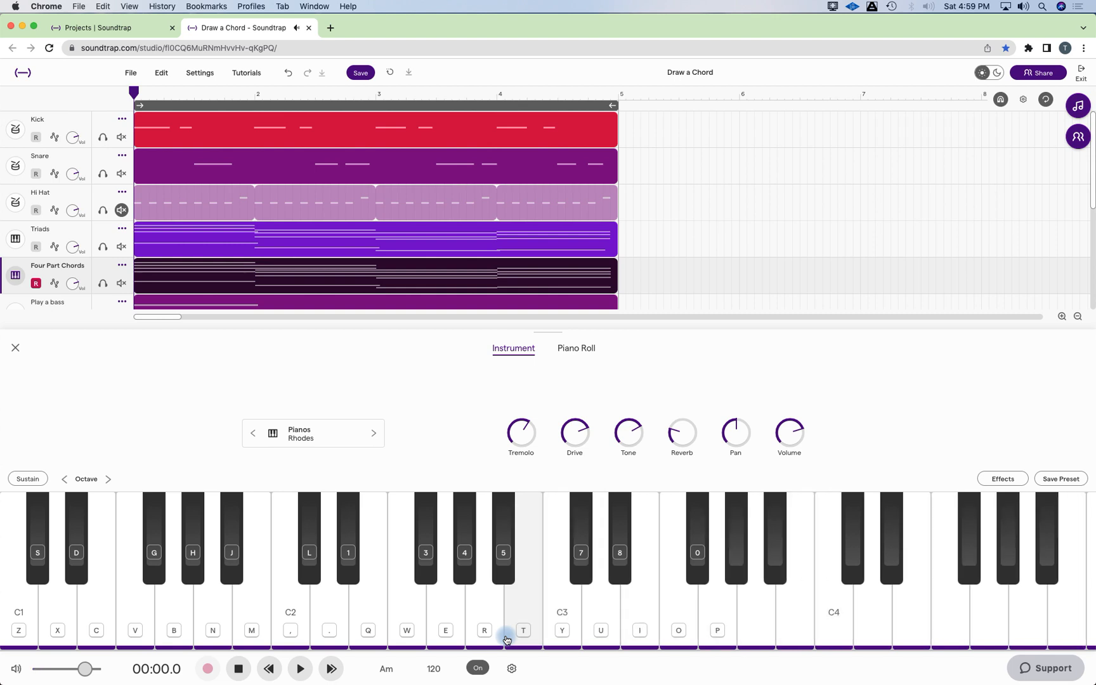
{"action": "left_click", "coordinate": [13, 347]}
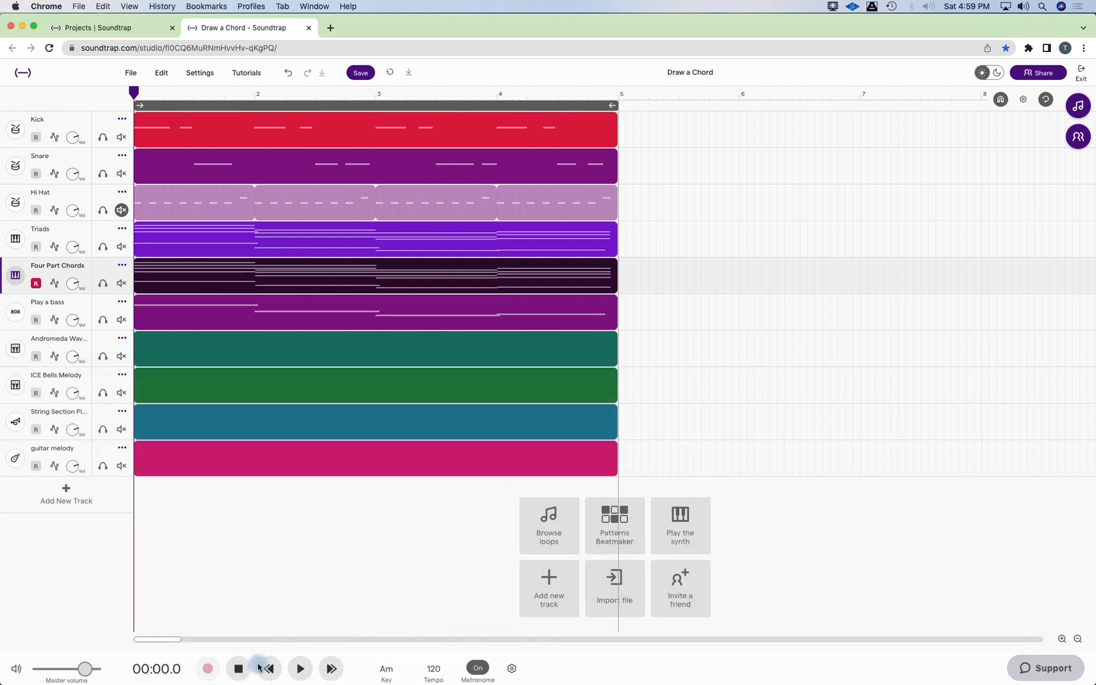